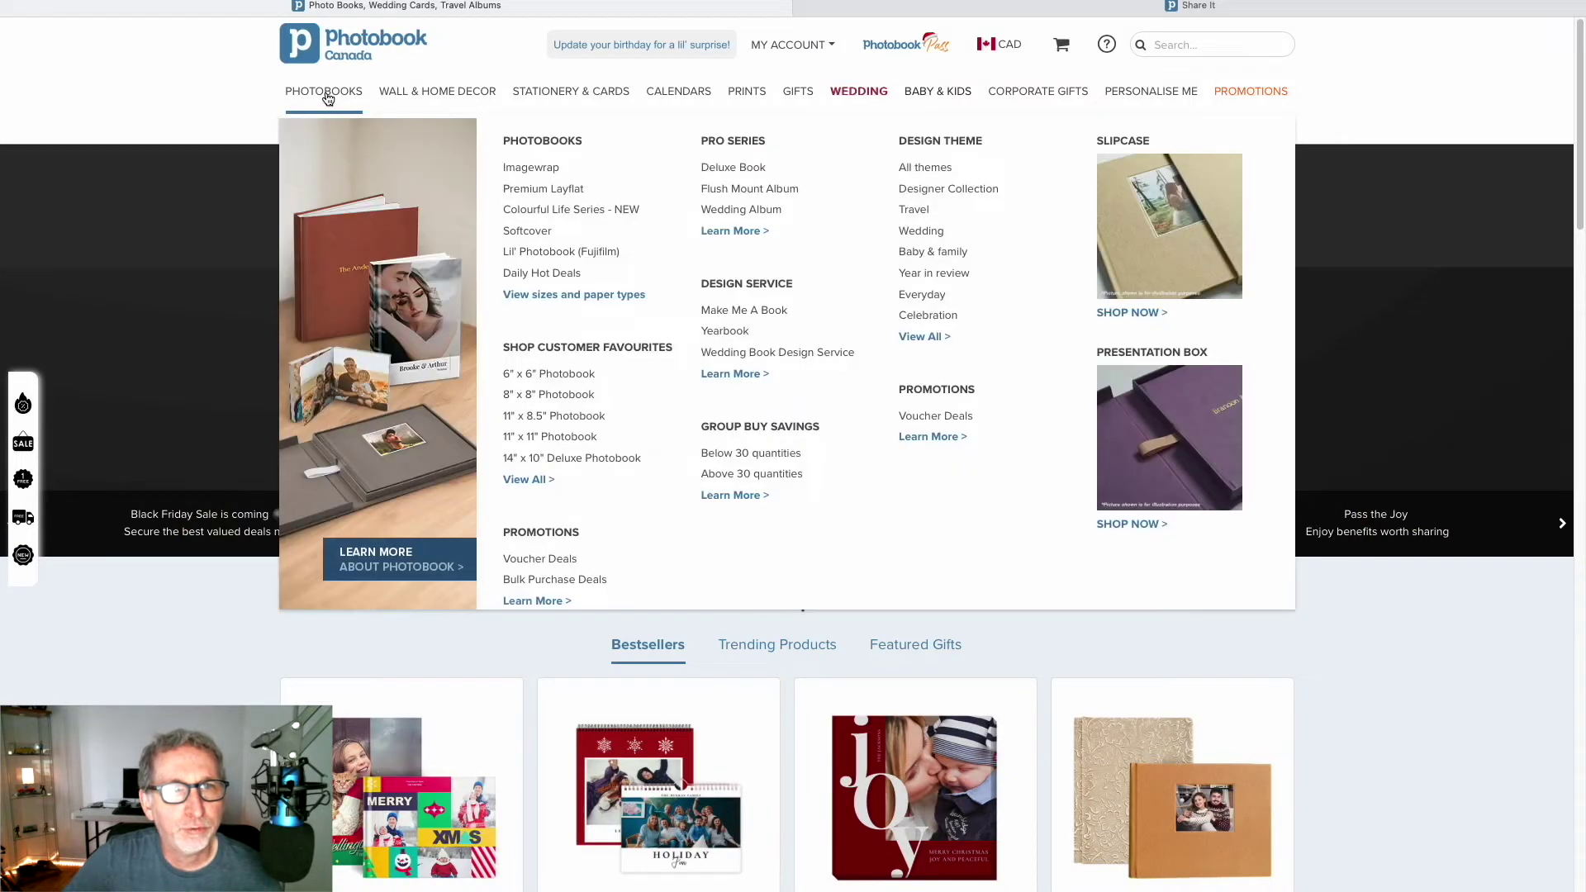
- Open the Classic Black readybook from page 4 of the Photobooks design listing
click(327, 97)
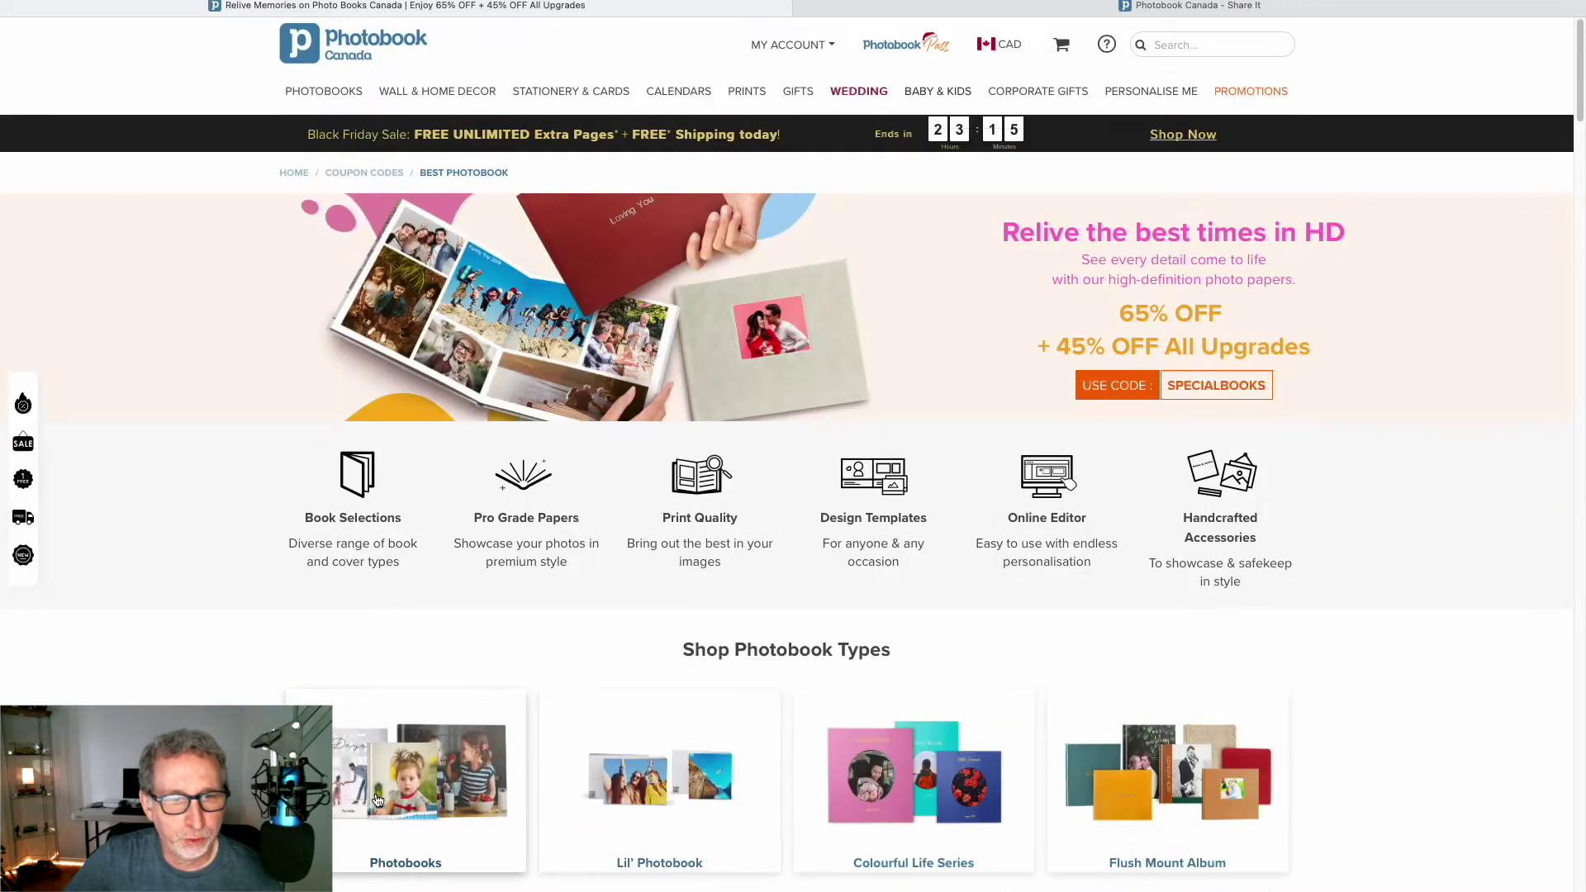
click(459, 712)
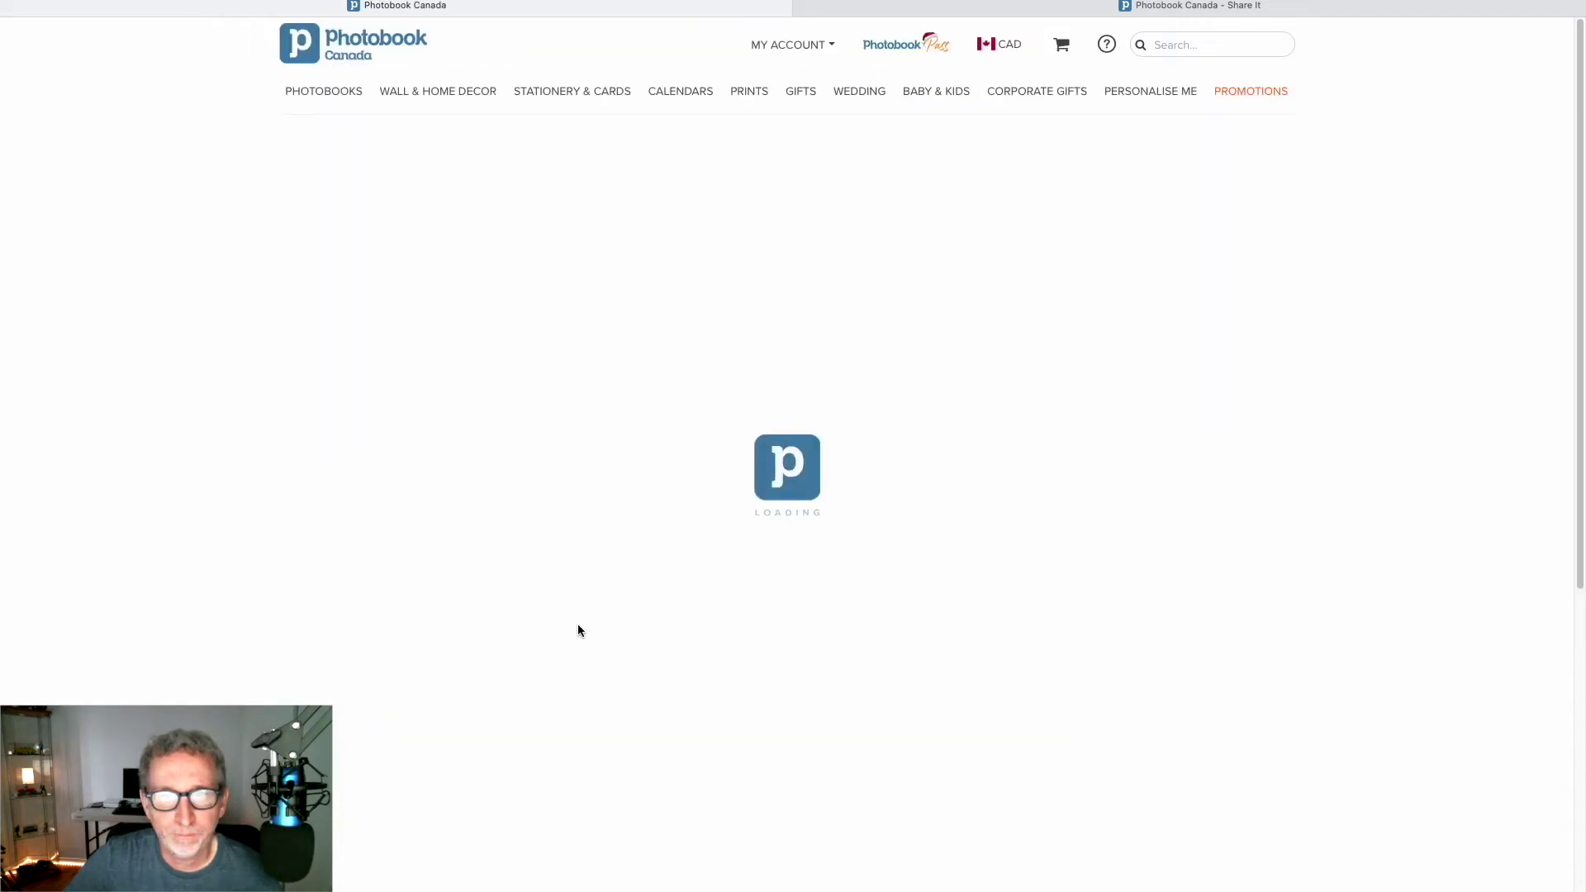
scroll(716, 472, down, 3)
scroll(715, 473, down, 10)
scroll(716, 473, up, 2)
scroll(715, 472, up, 10)
click(653, 299)
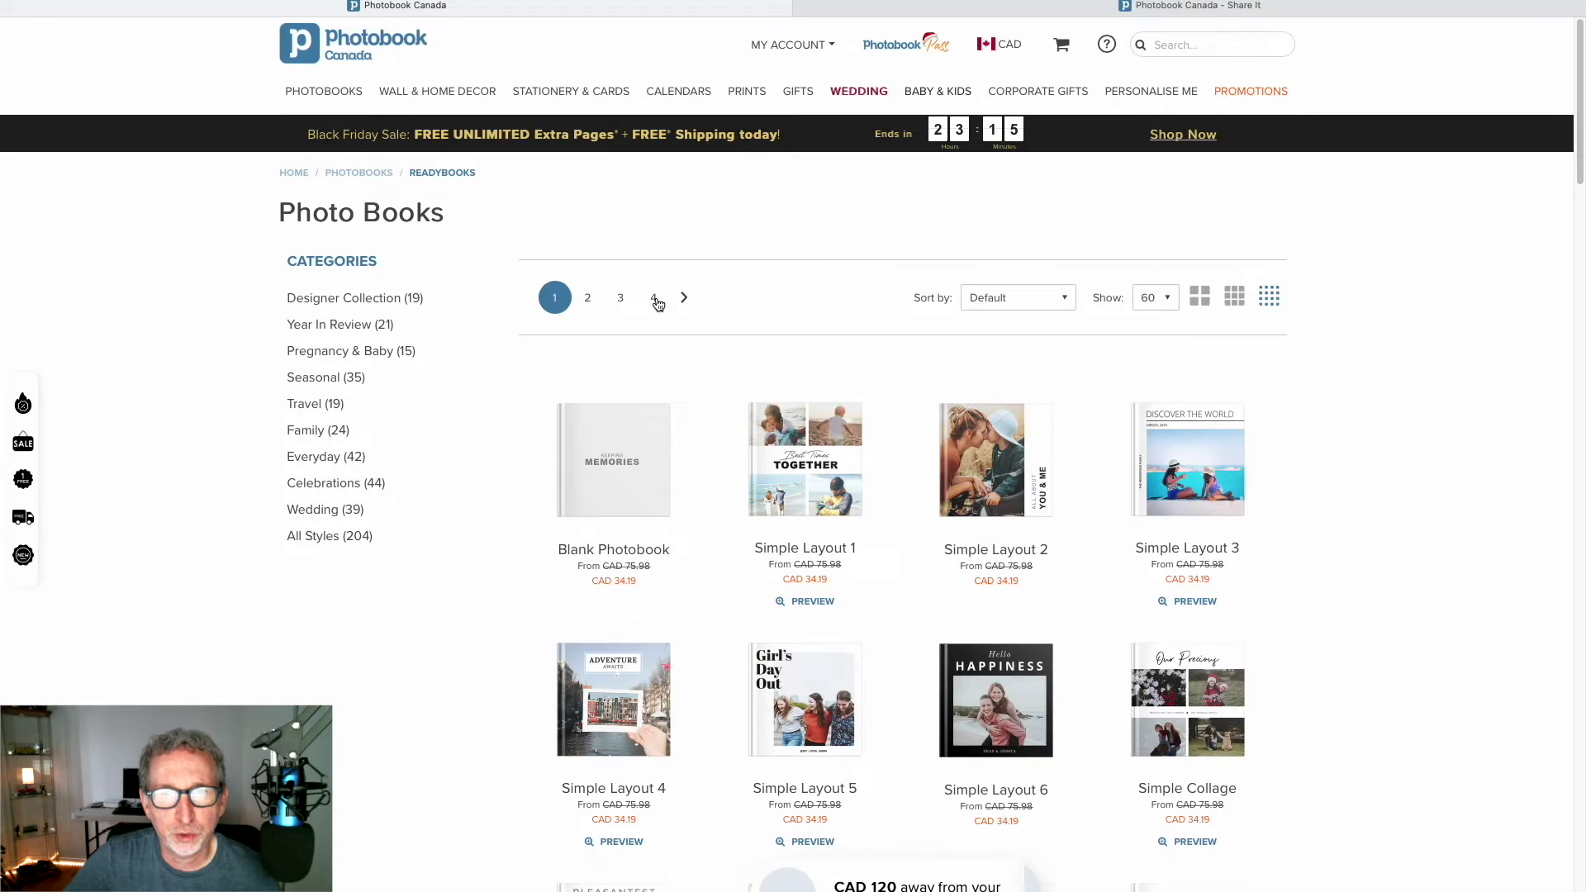
scroll(1143, 503, down, 10)
scroll(1143, 503, down, 4)
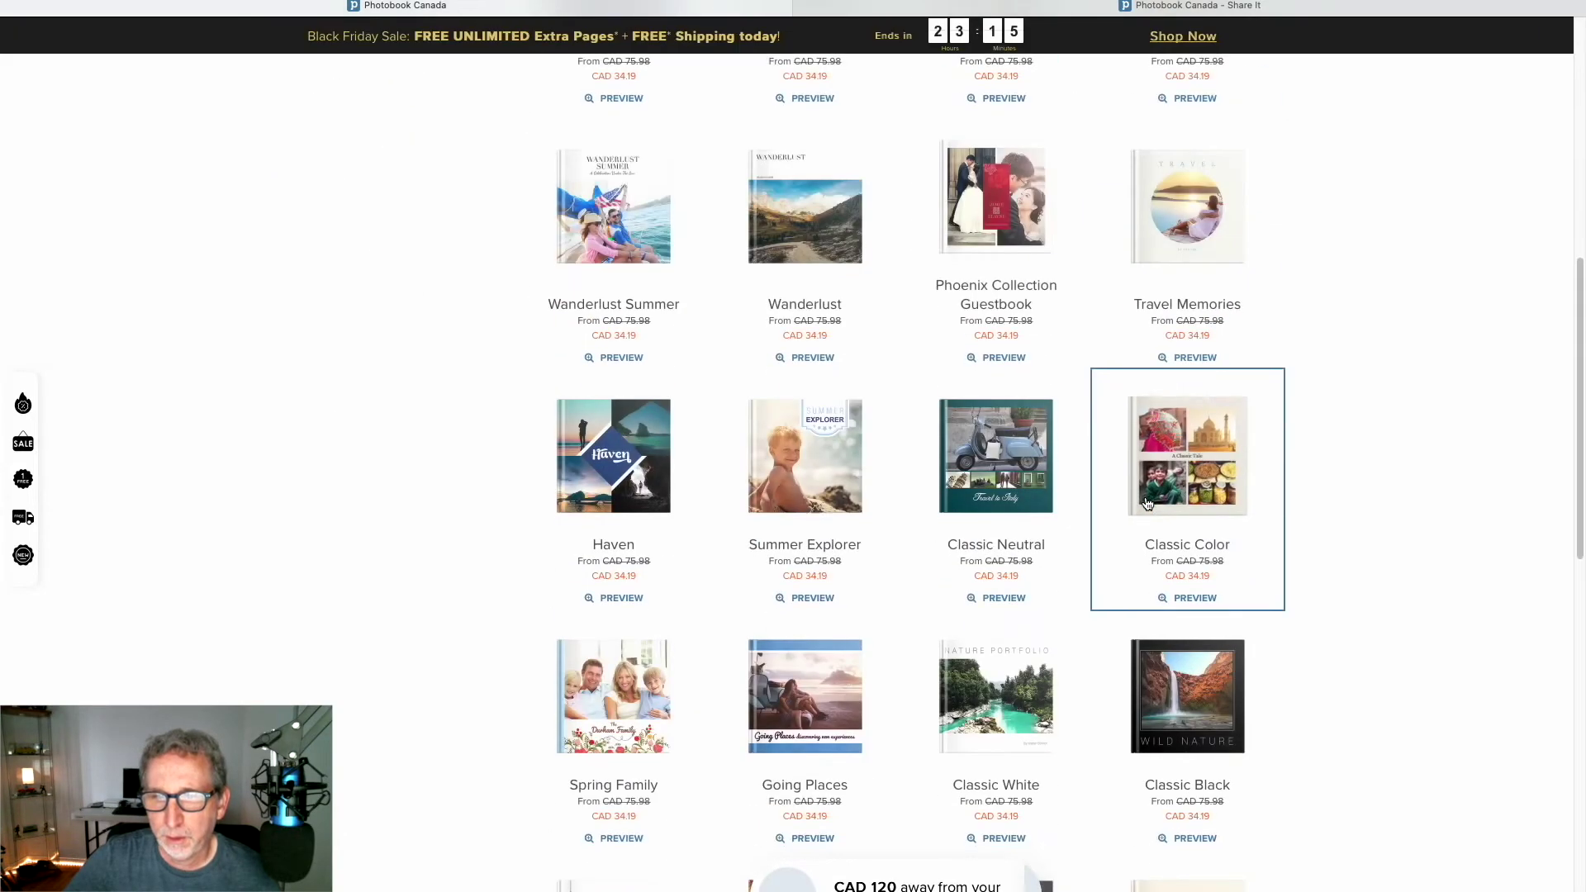
scroll(1147, 504, down, 4)
click(1188, 353)
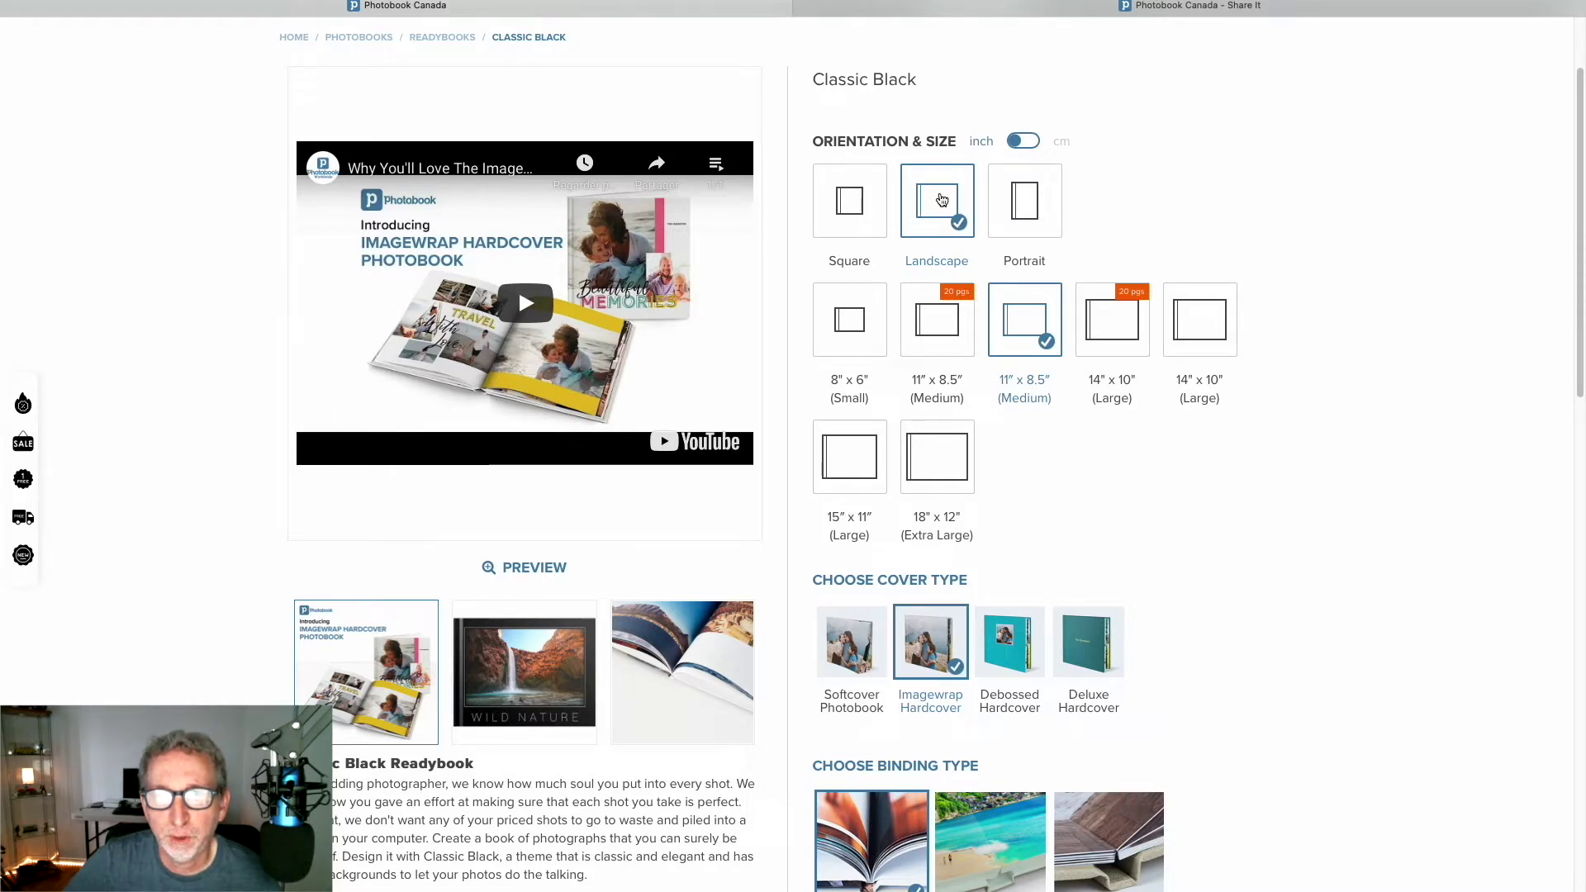
- Choose the 14" x 10" Large landscape size with Premium Layflat binding, priced CAD 47.25
click(1207, 335)
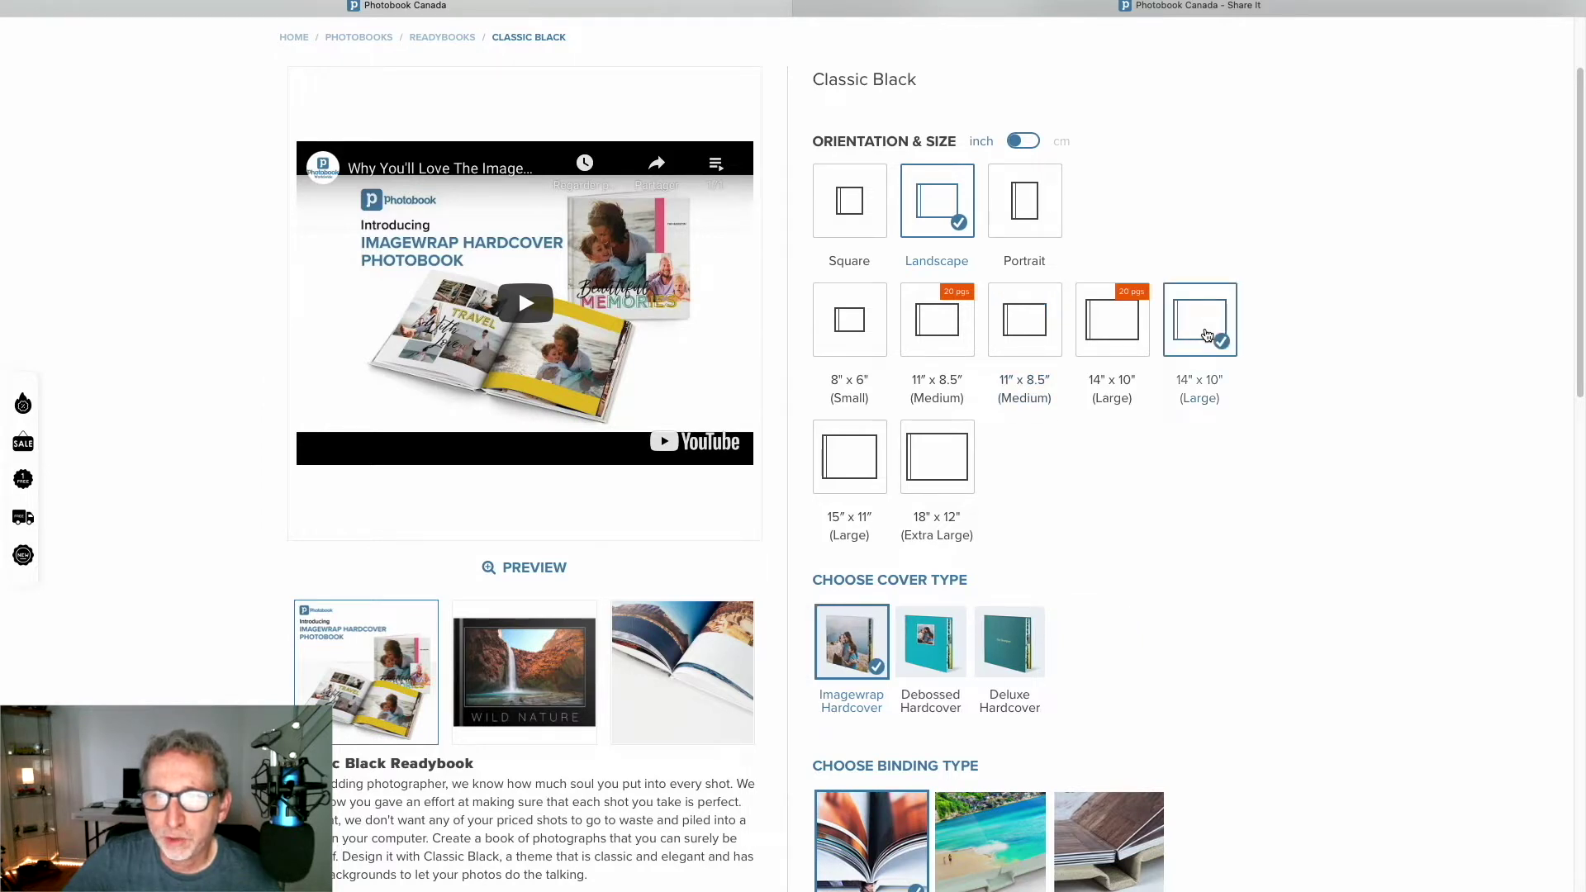
scroll(1207, 335, down, 1)
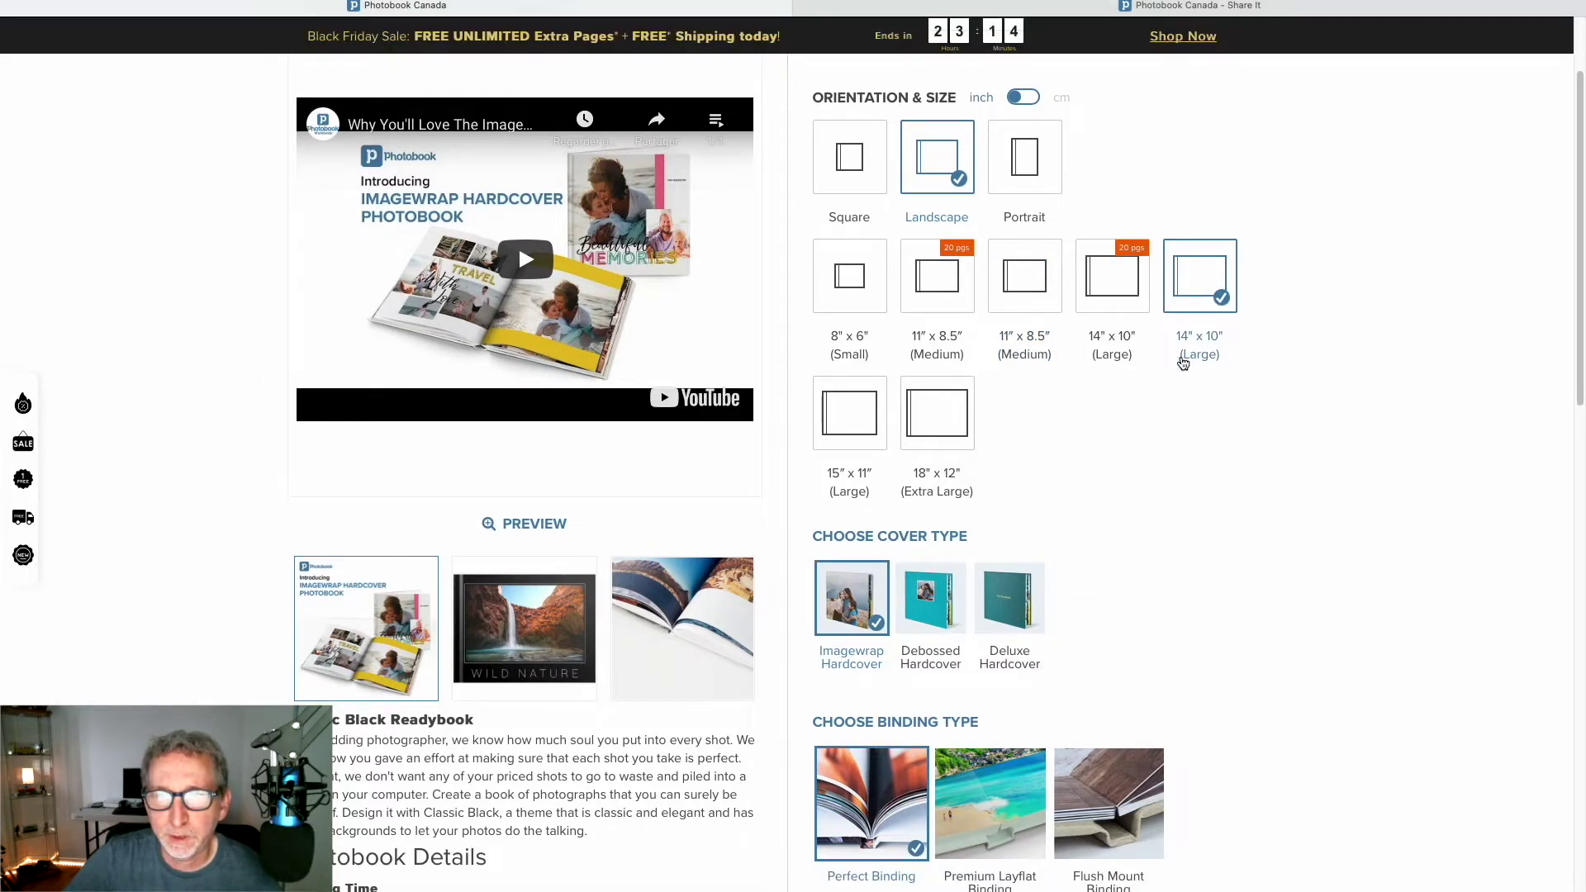
scroll(1247, 443, down, 2)
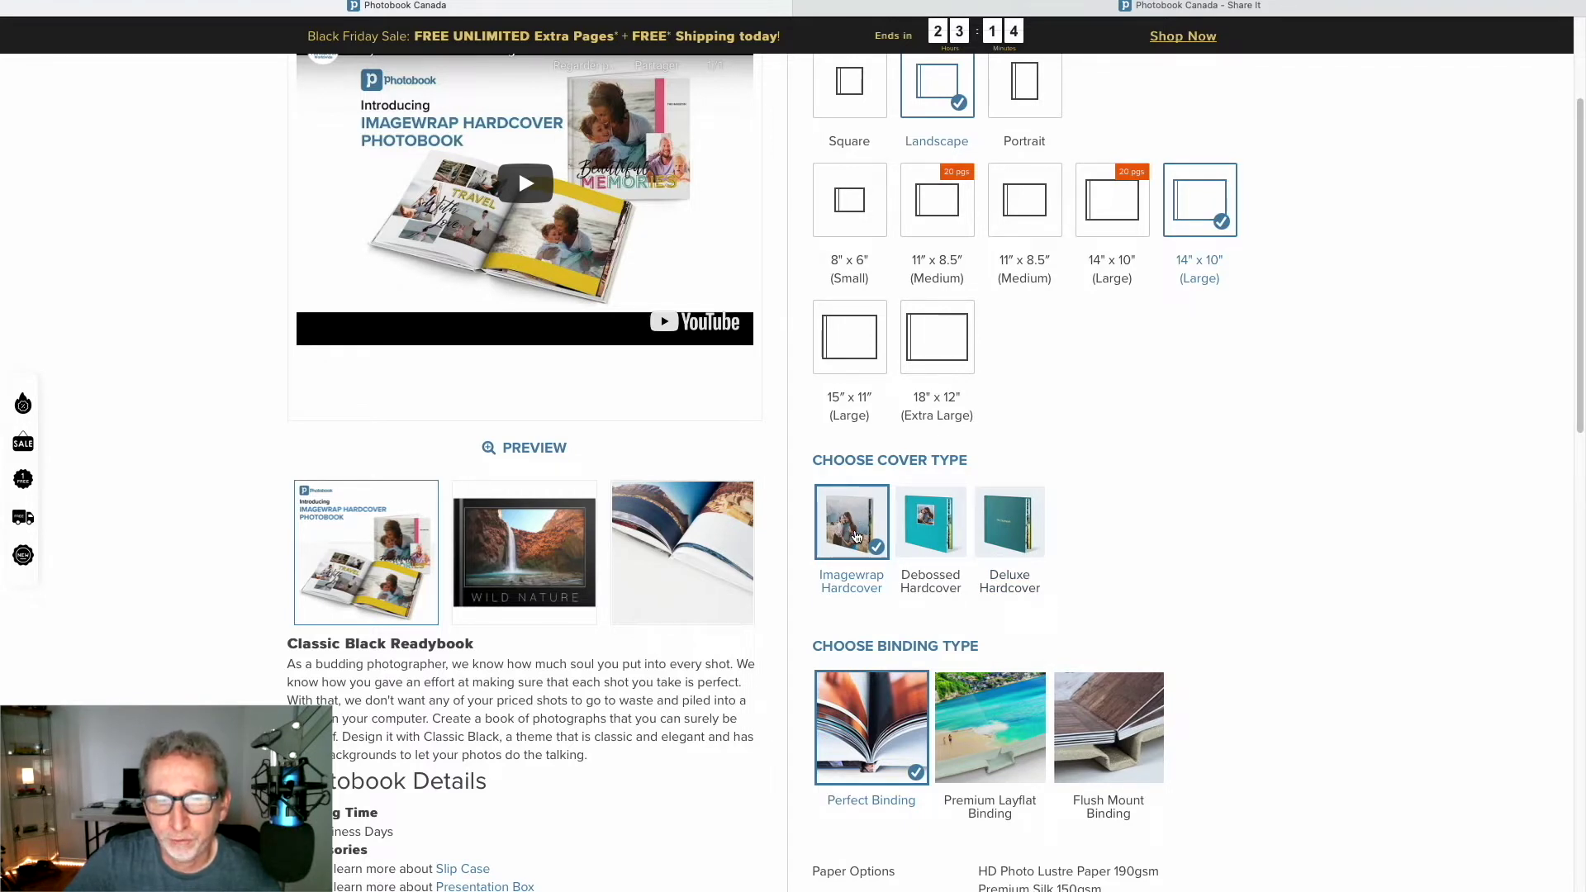
scroll(922, 644, down, 1)
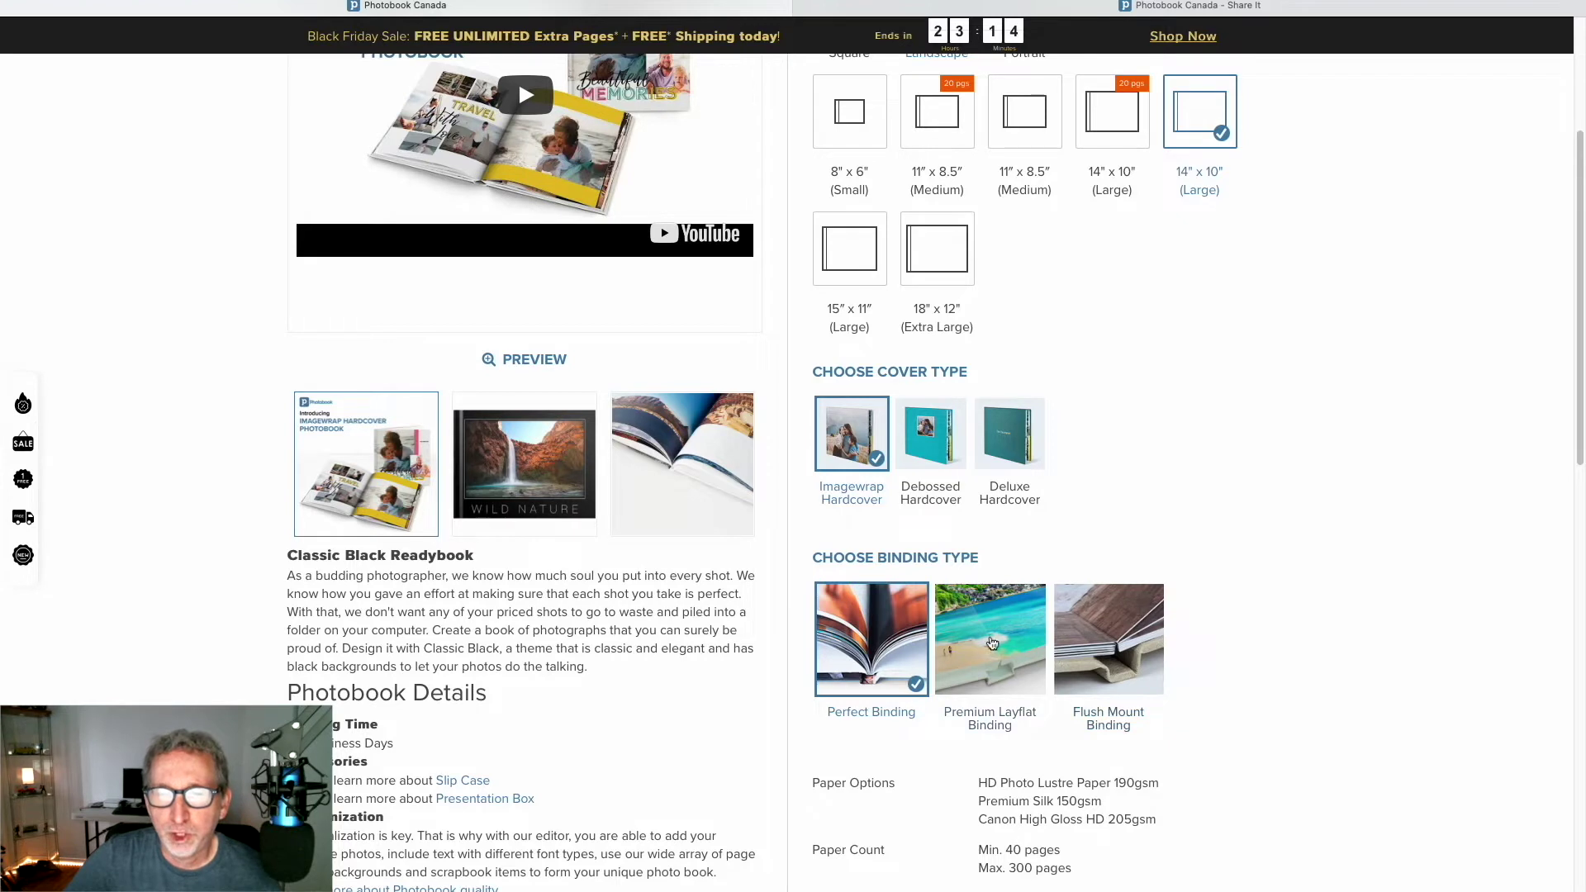
click(991, 650)
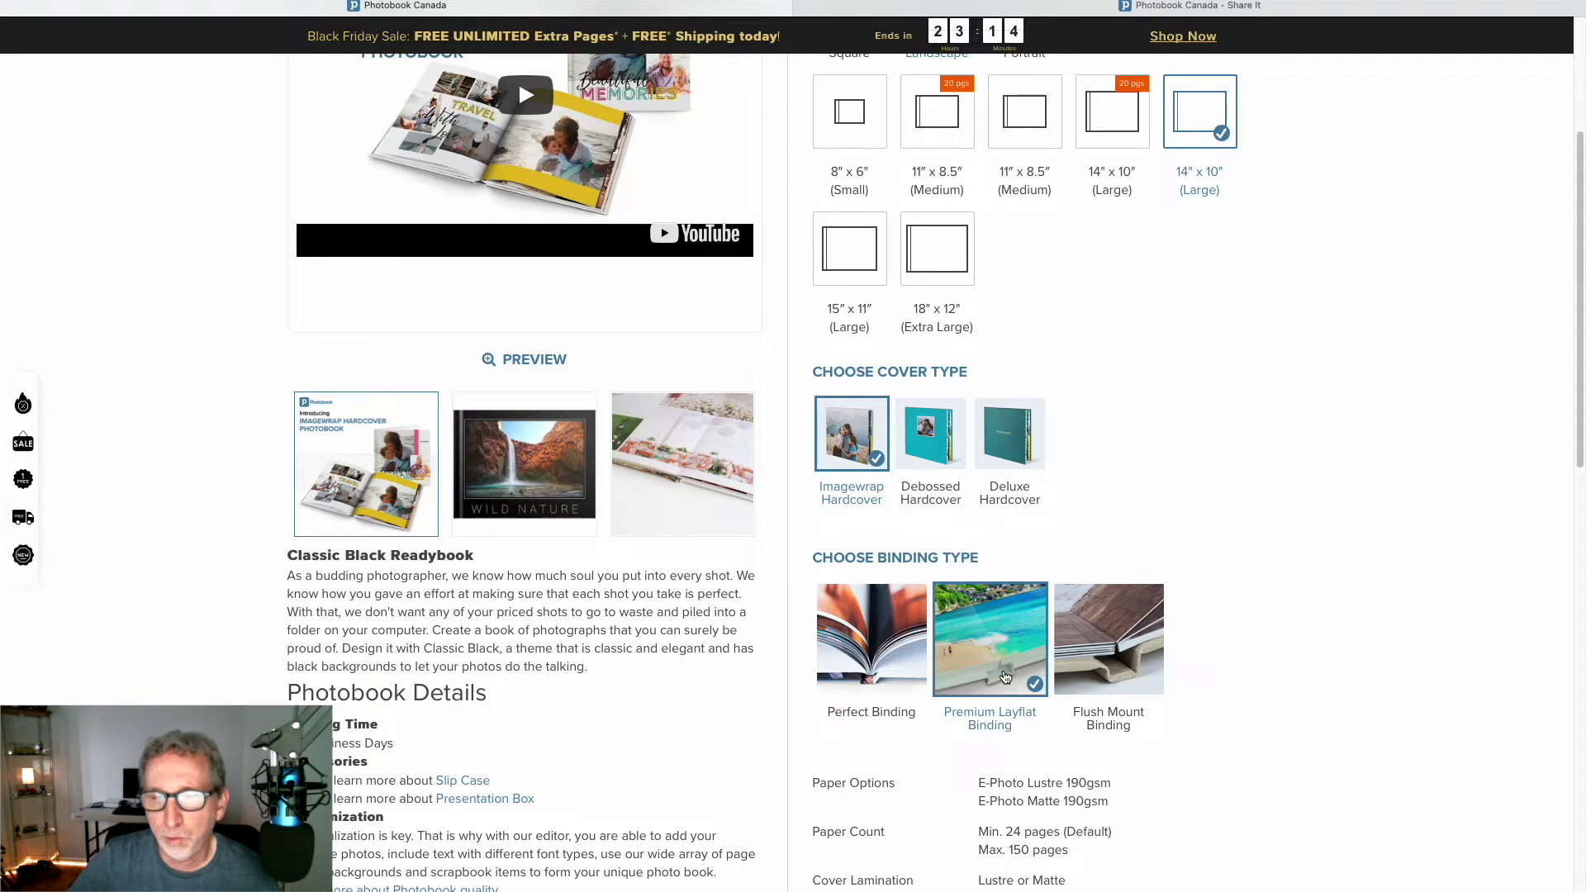
scroll(1128, 699, down, 1)
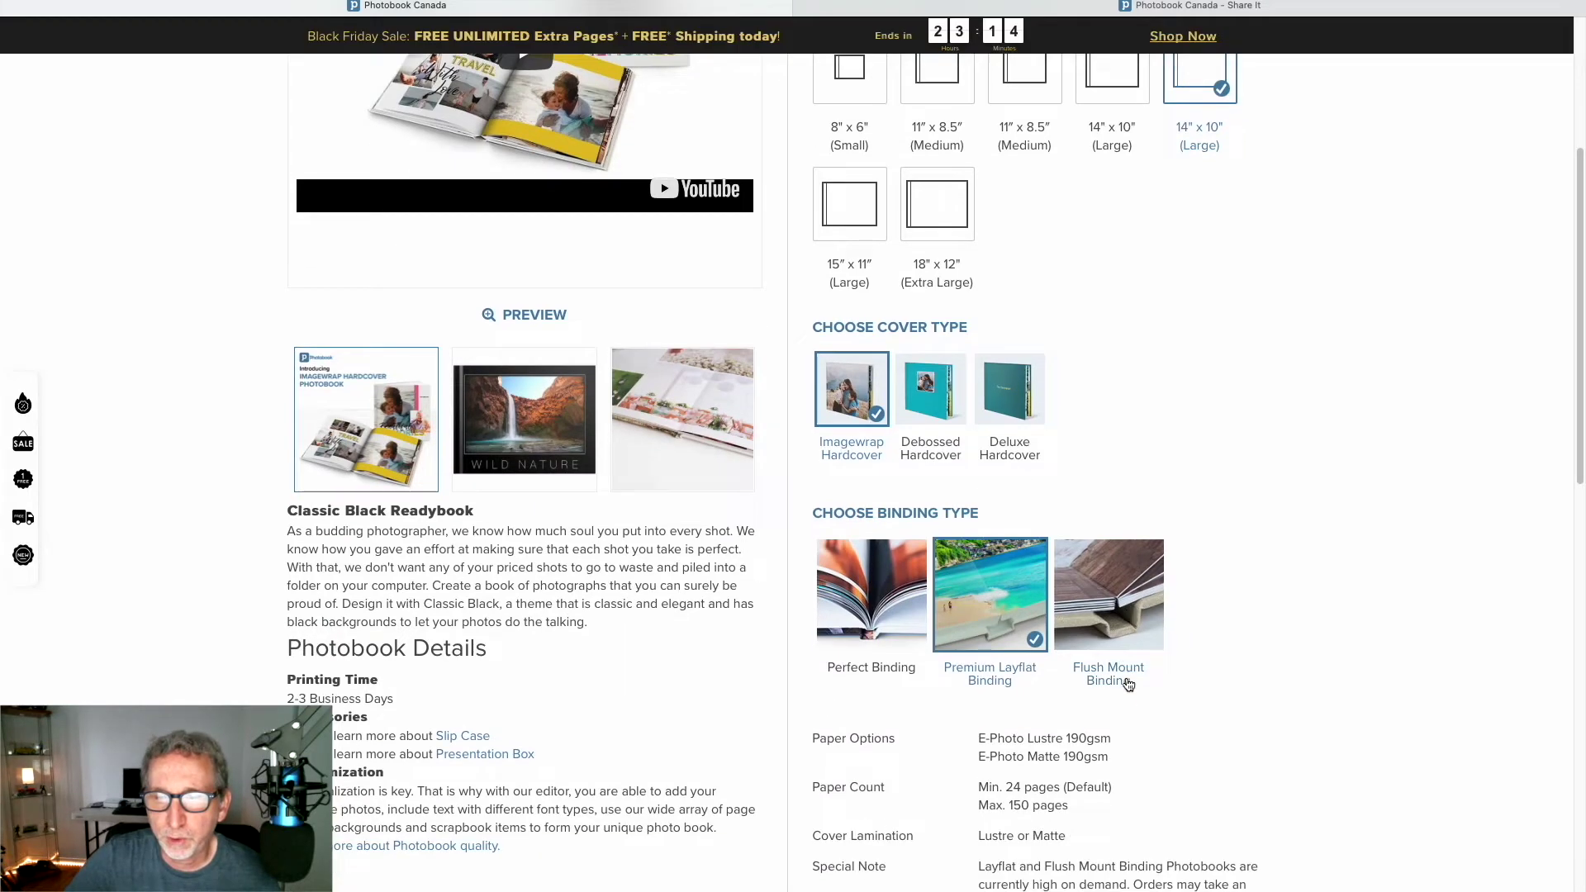
scroll(1155, 635, down, 3)
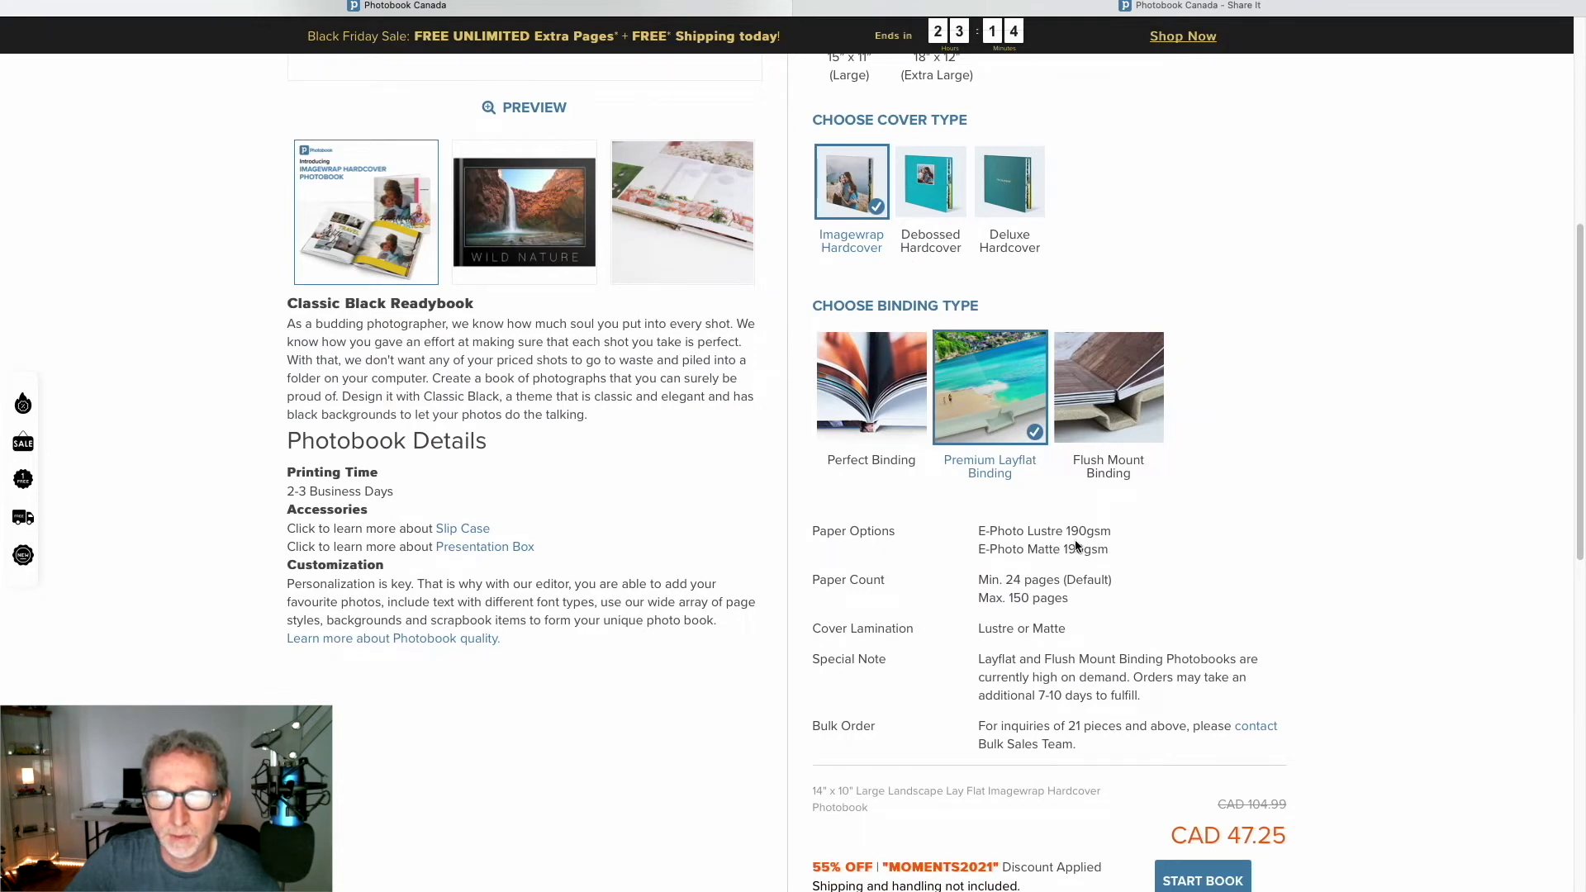
scroll(1077, 545, down, 1)
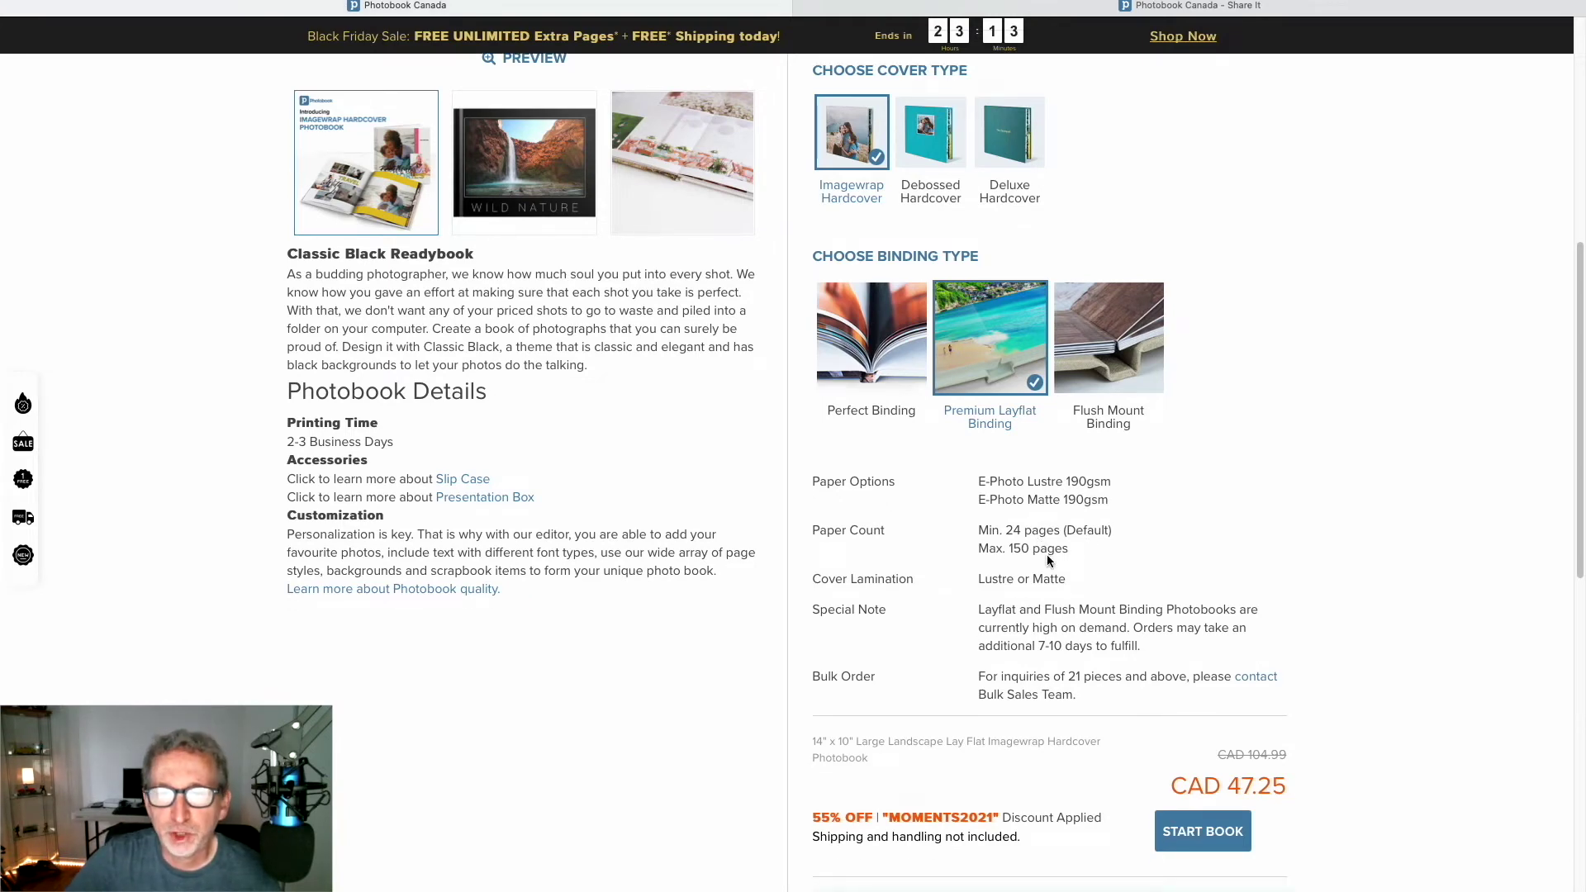
scroll(949, 528, down, 2)
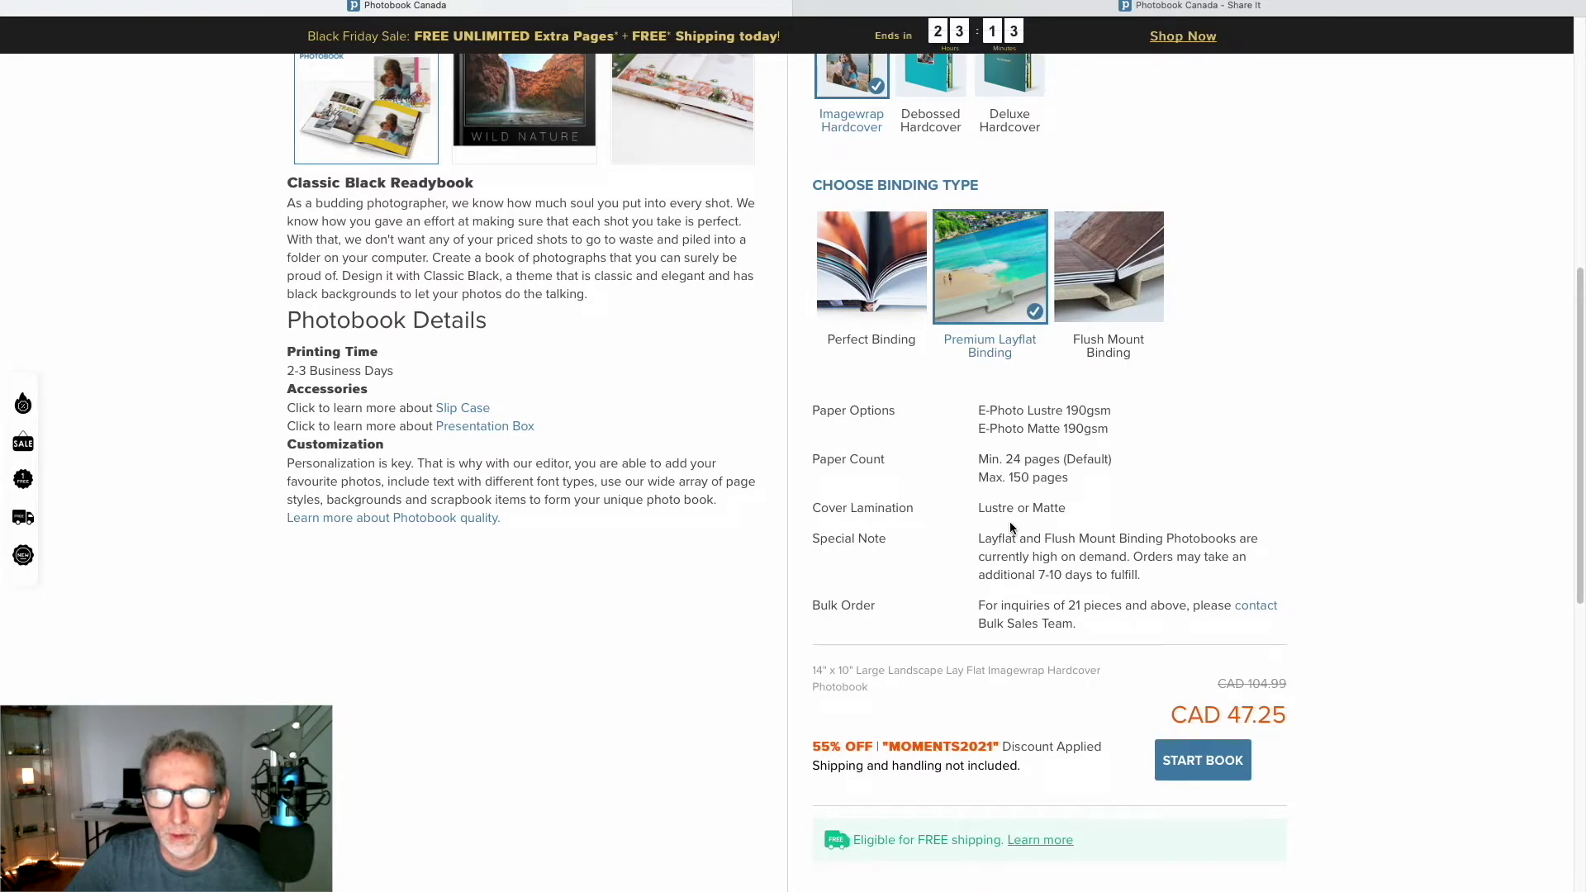
scroll(1066, 517, down, 2)
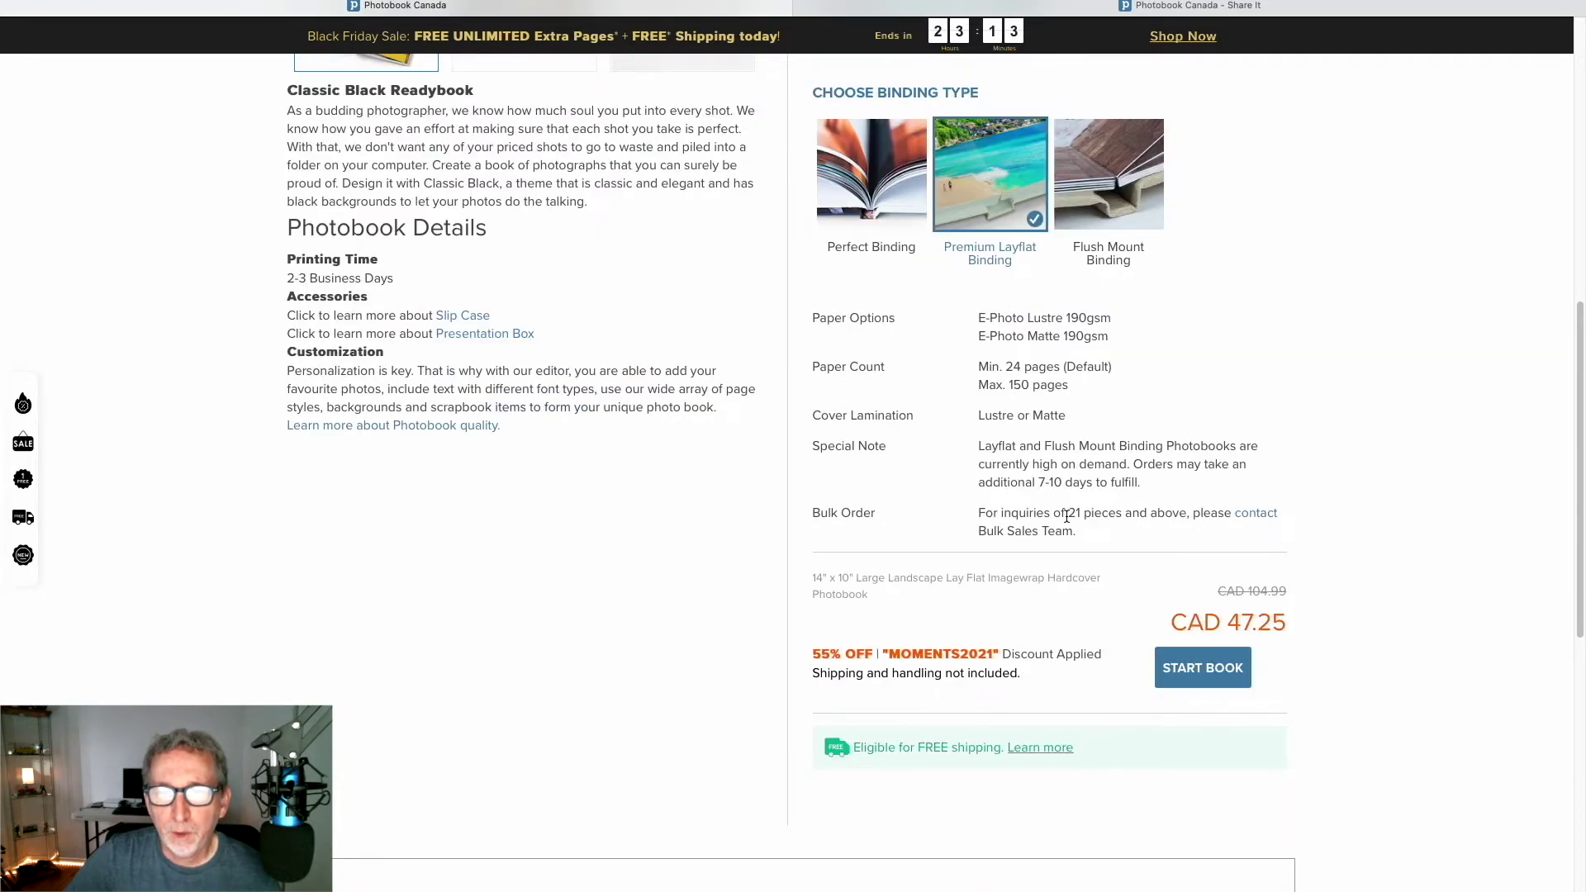
scroll(1068, 520, down, 2)
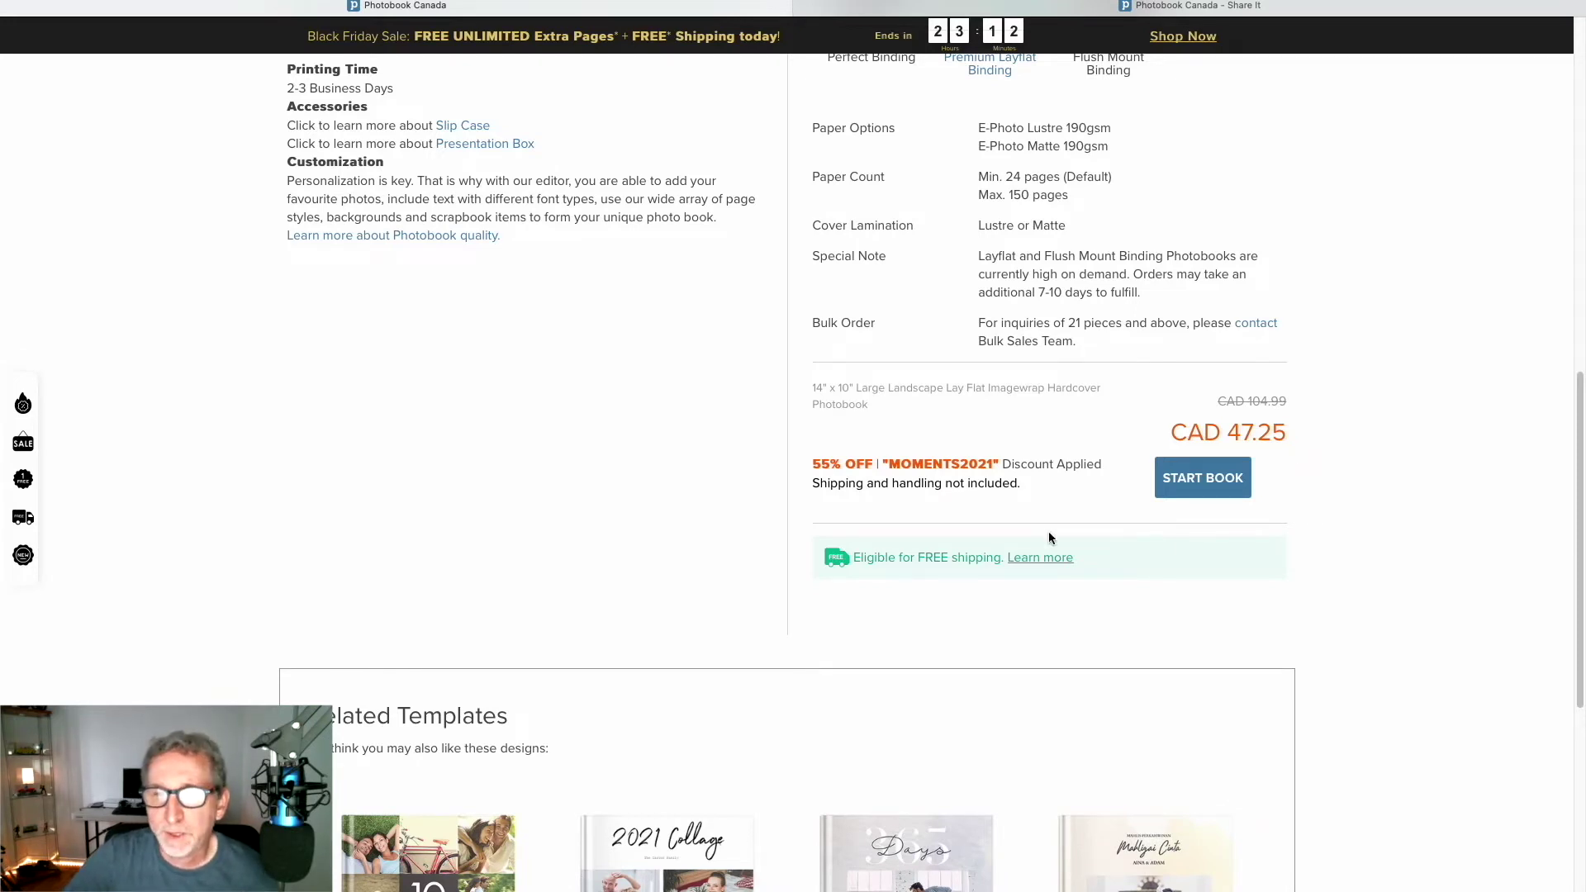
click(1203, 479)
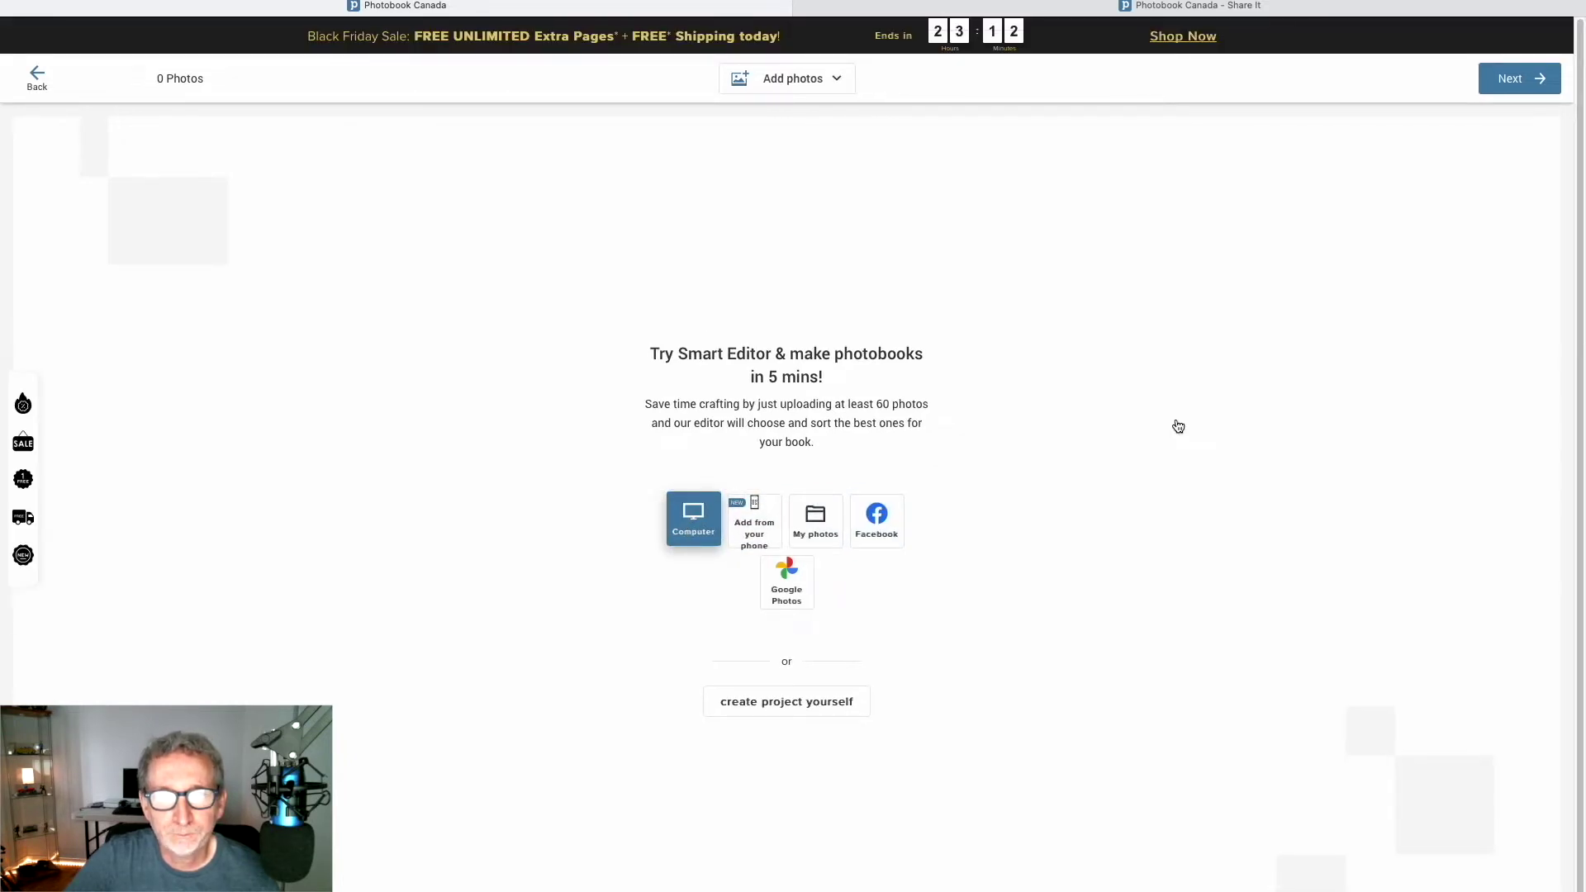
- Upload snow goose photos 1.jpg through 10.jpg and choose to design the book yourself
scroll(650, 559, down, 3)
scroll(650, 558, down, 3)
scroll(650, 558, down, 3)
scroll(651, 559, down, 3)
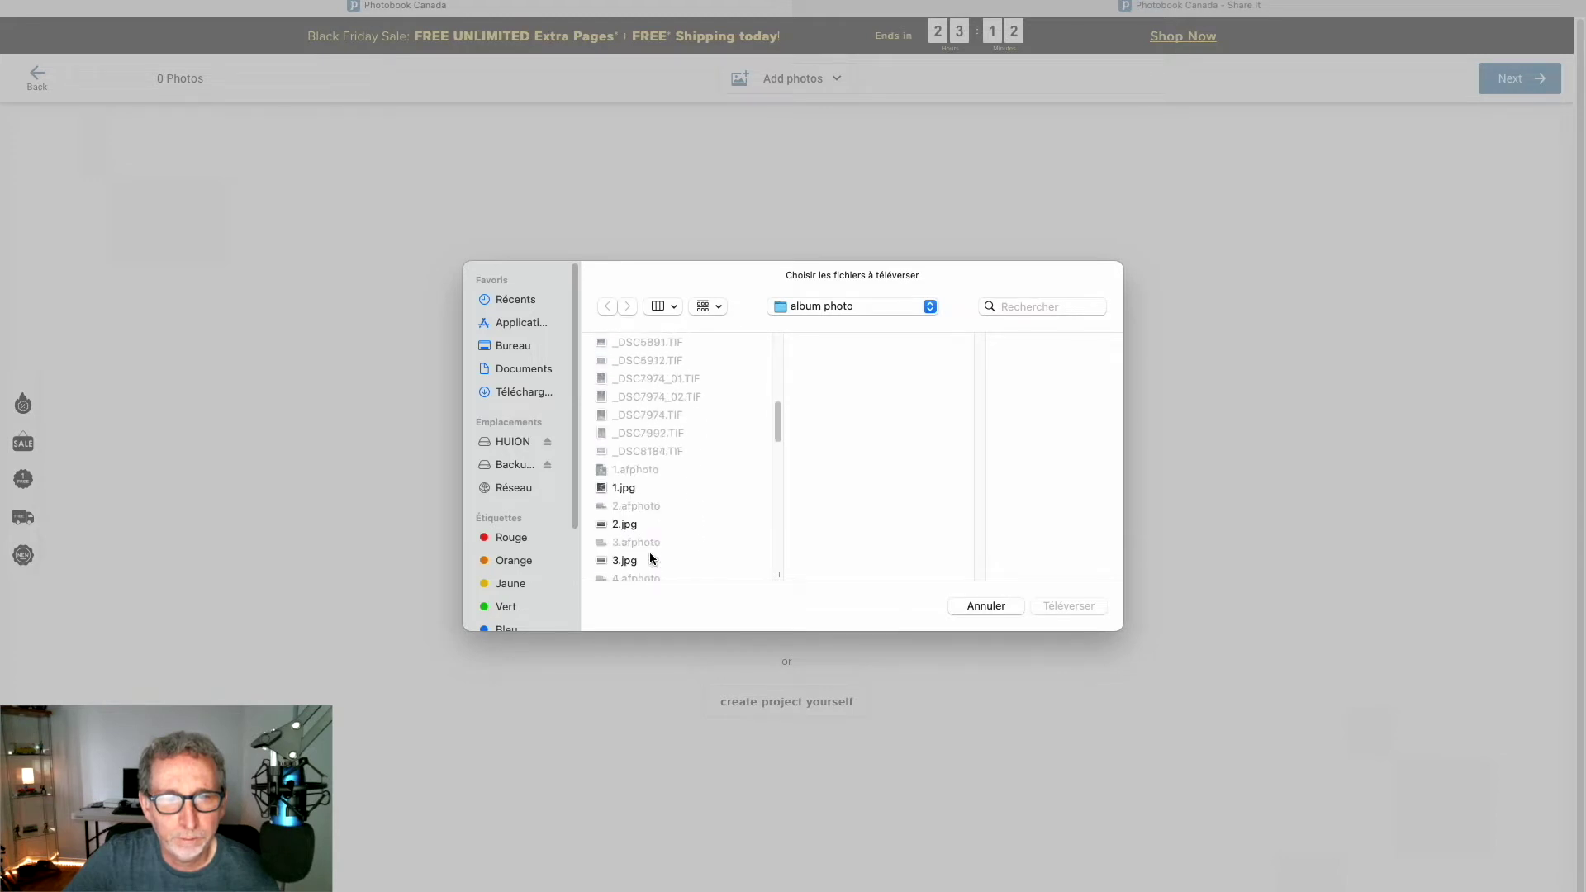
click(649, 487)
key(shift+Down)
key(shift+Down)
key(shift+Down)
key(shift+Down)
key(shift+Down)
key(shift+Down)
key(shift+Down)
key(shift+Down)
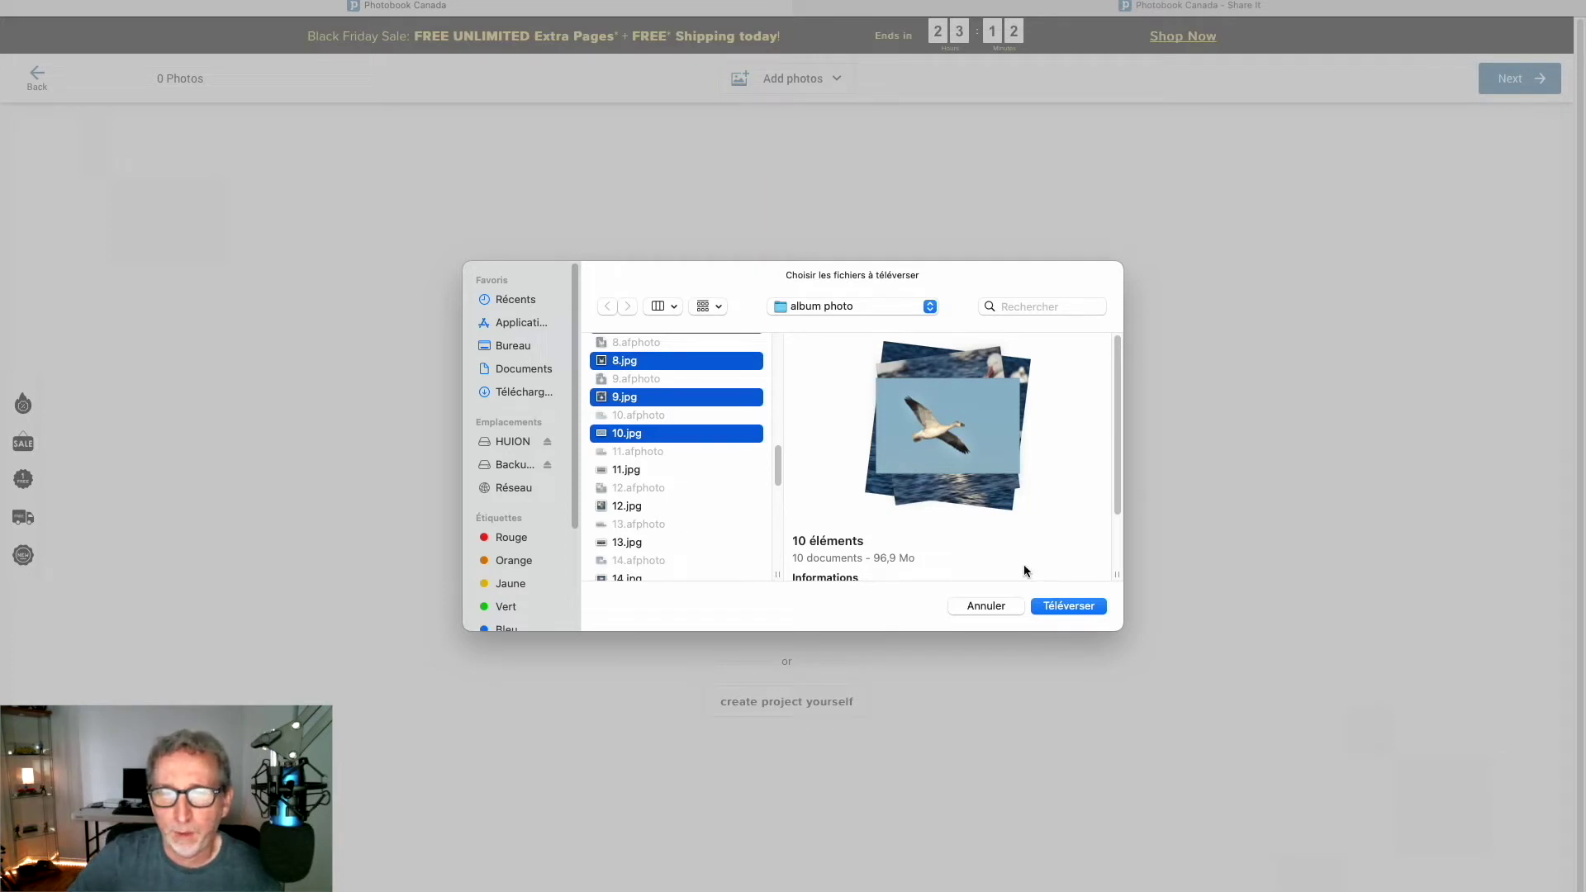
click(1057, 608)
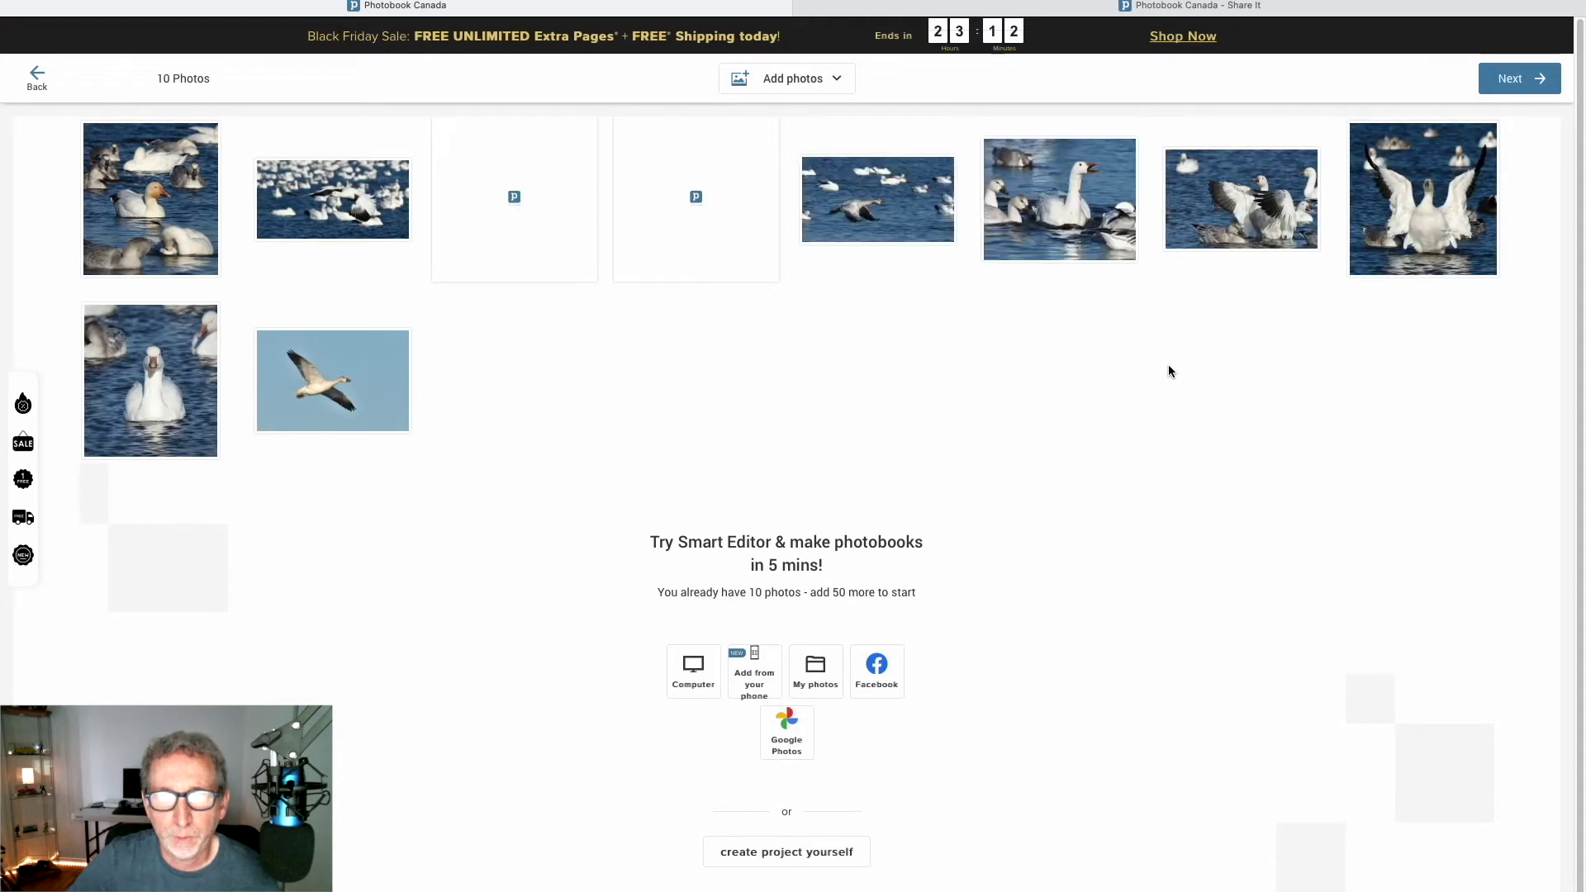
click(832, 851)
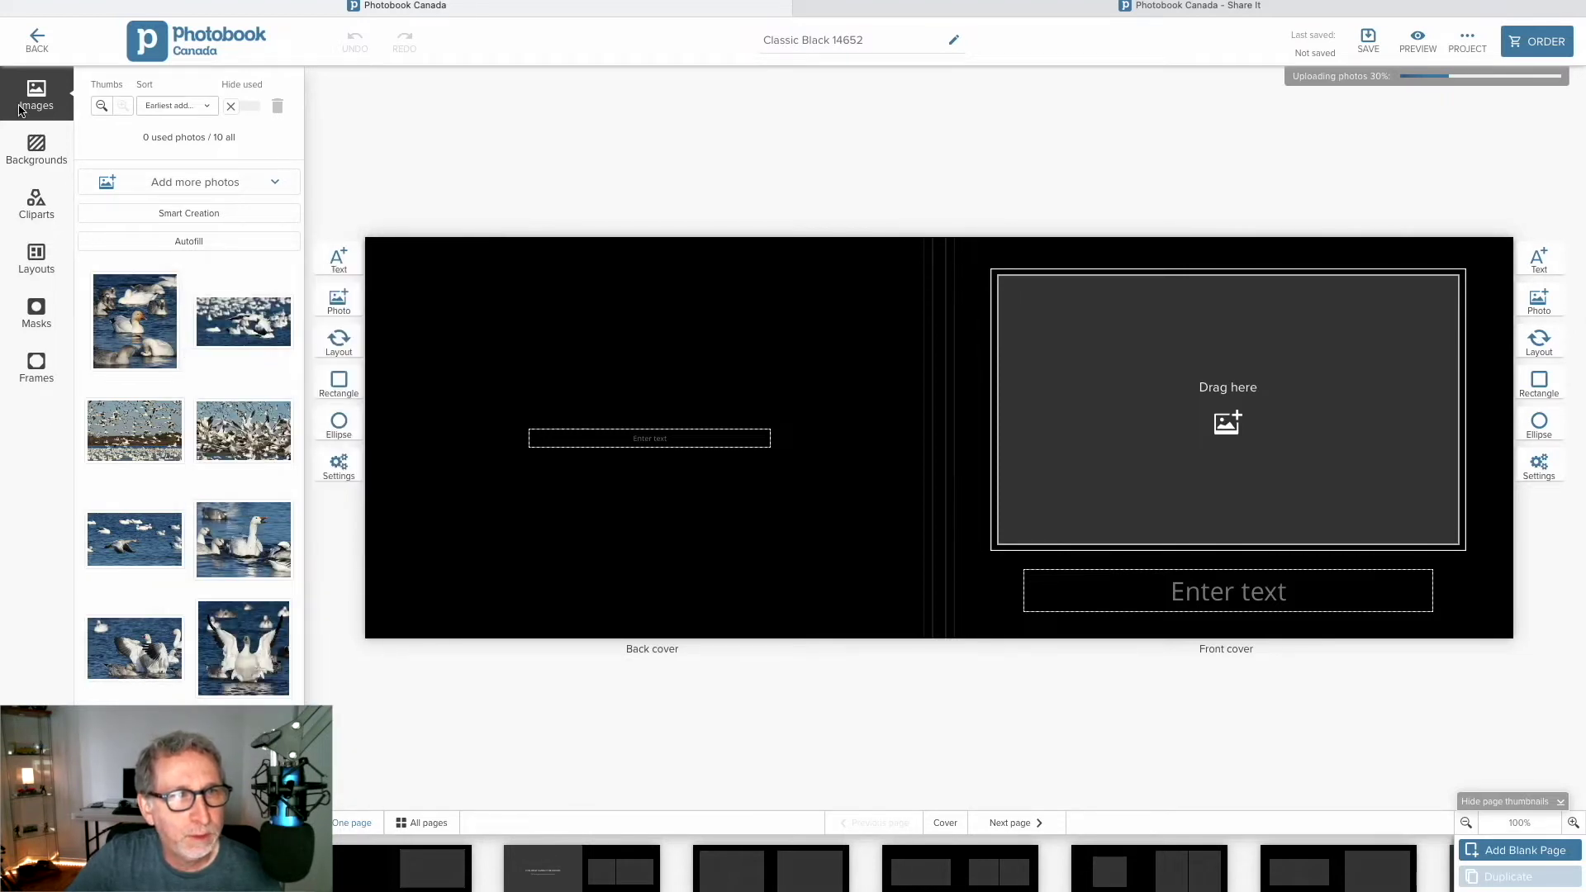
- Browse the Background, Clipart, Layouts, Masks and Frames panels, then show the Images library
click(29, 155)
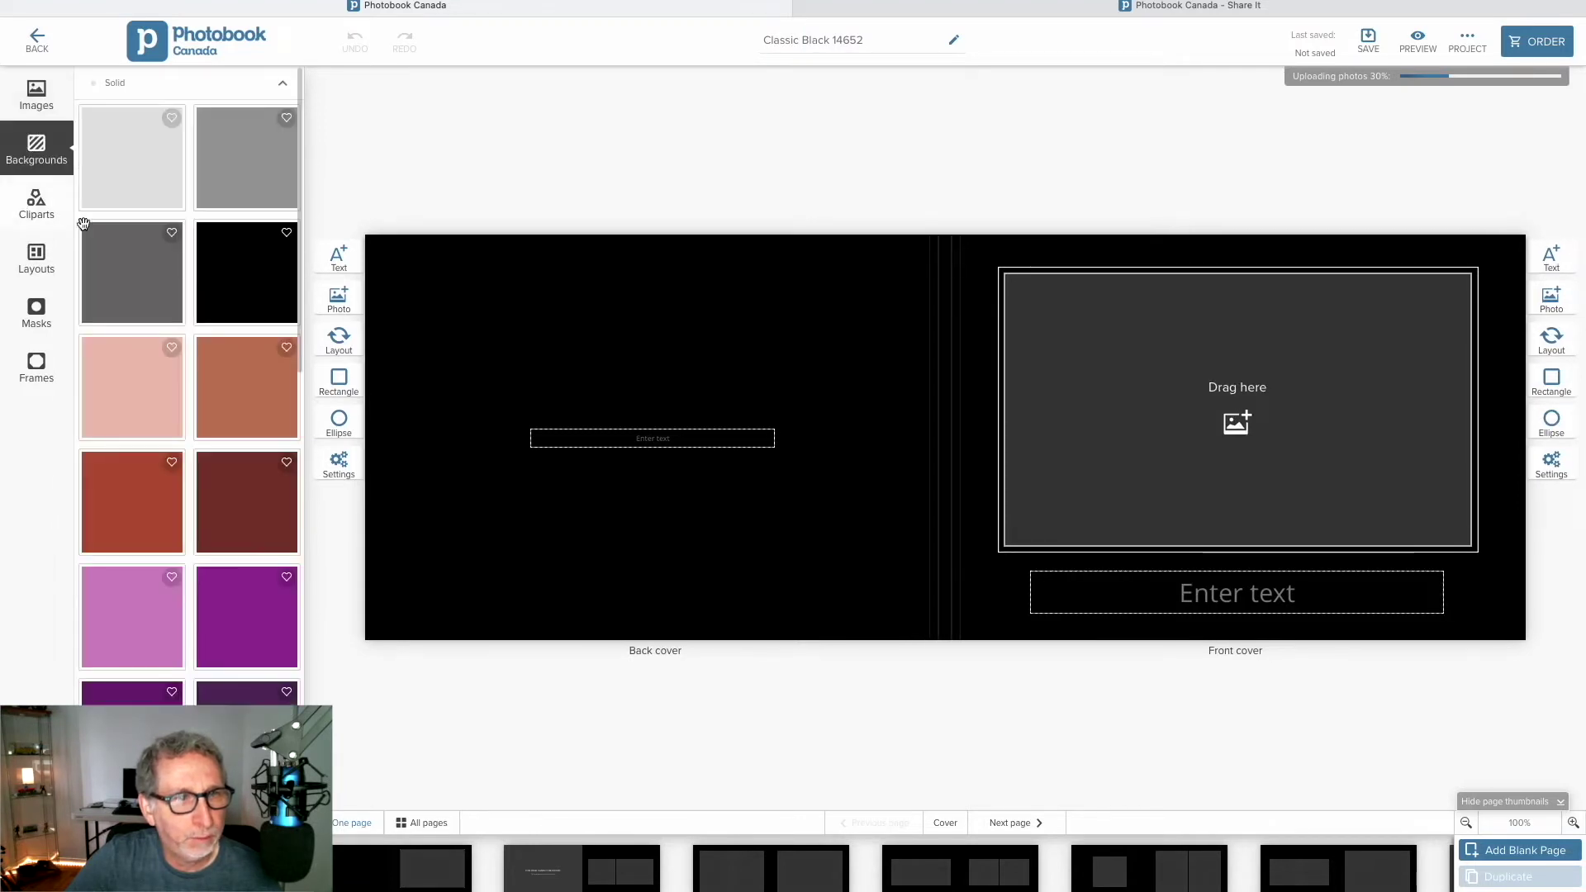
click(38, 208)
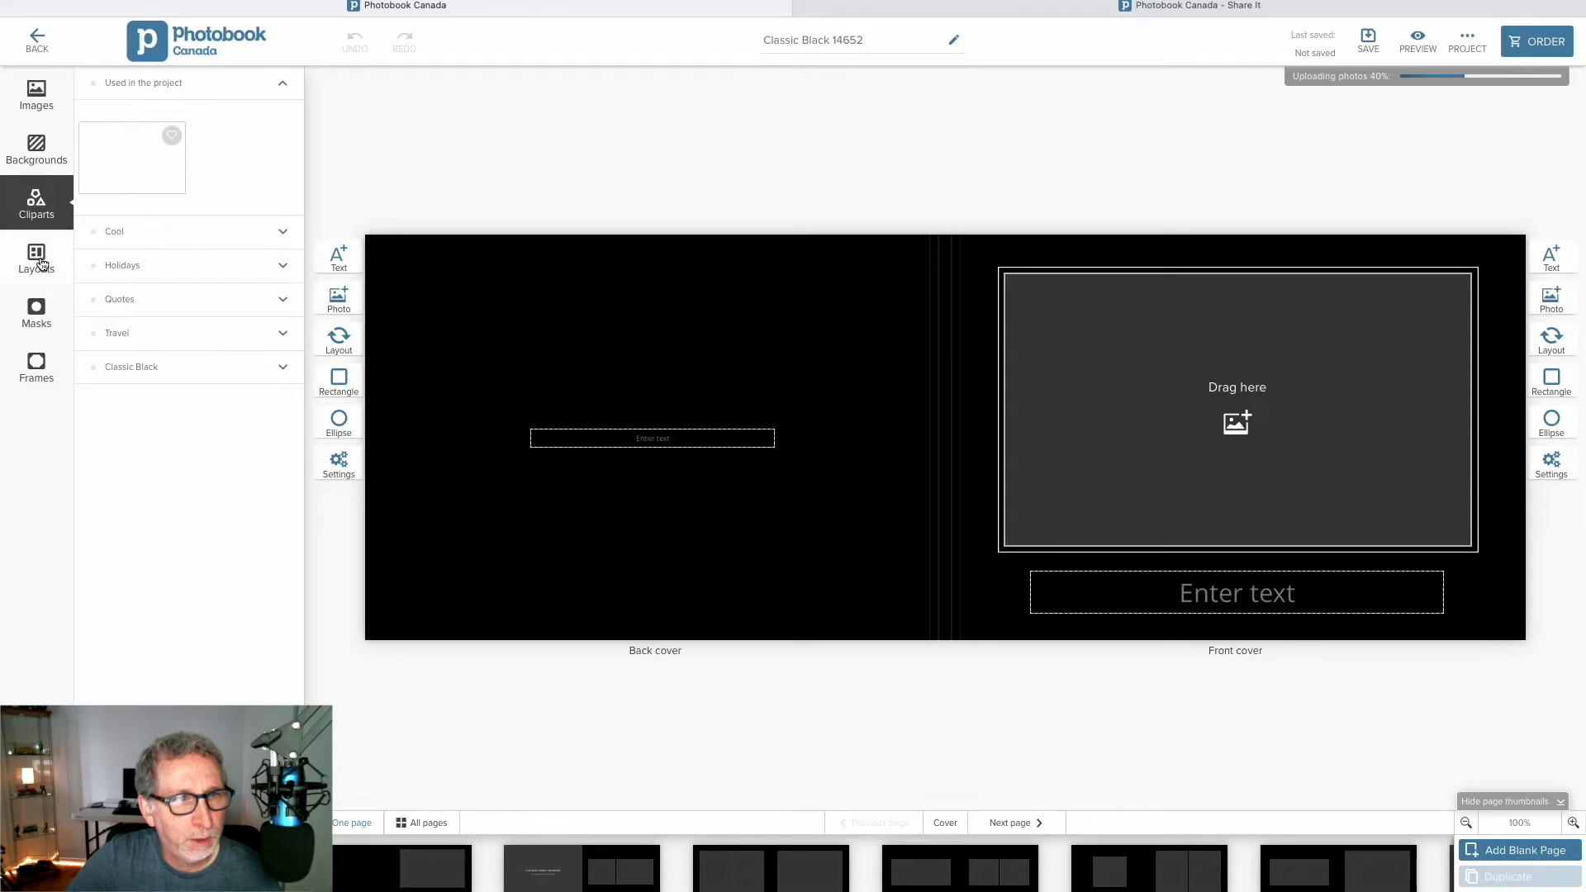
click(42, 263)
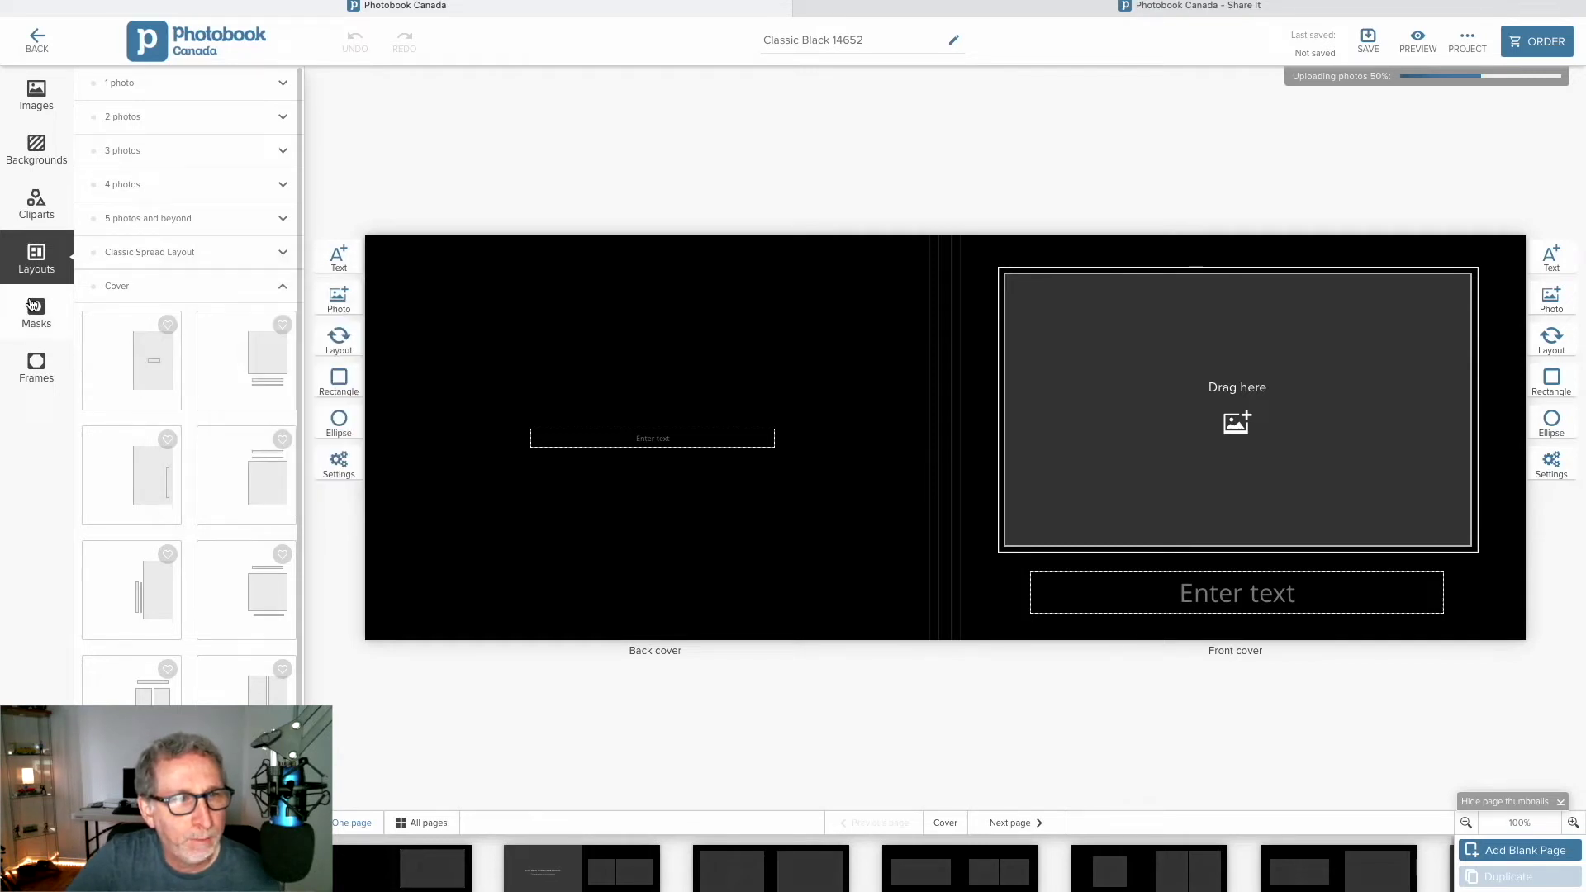
click(31, 386)
click(33, 318)
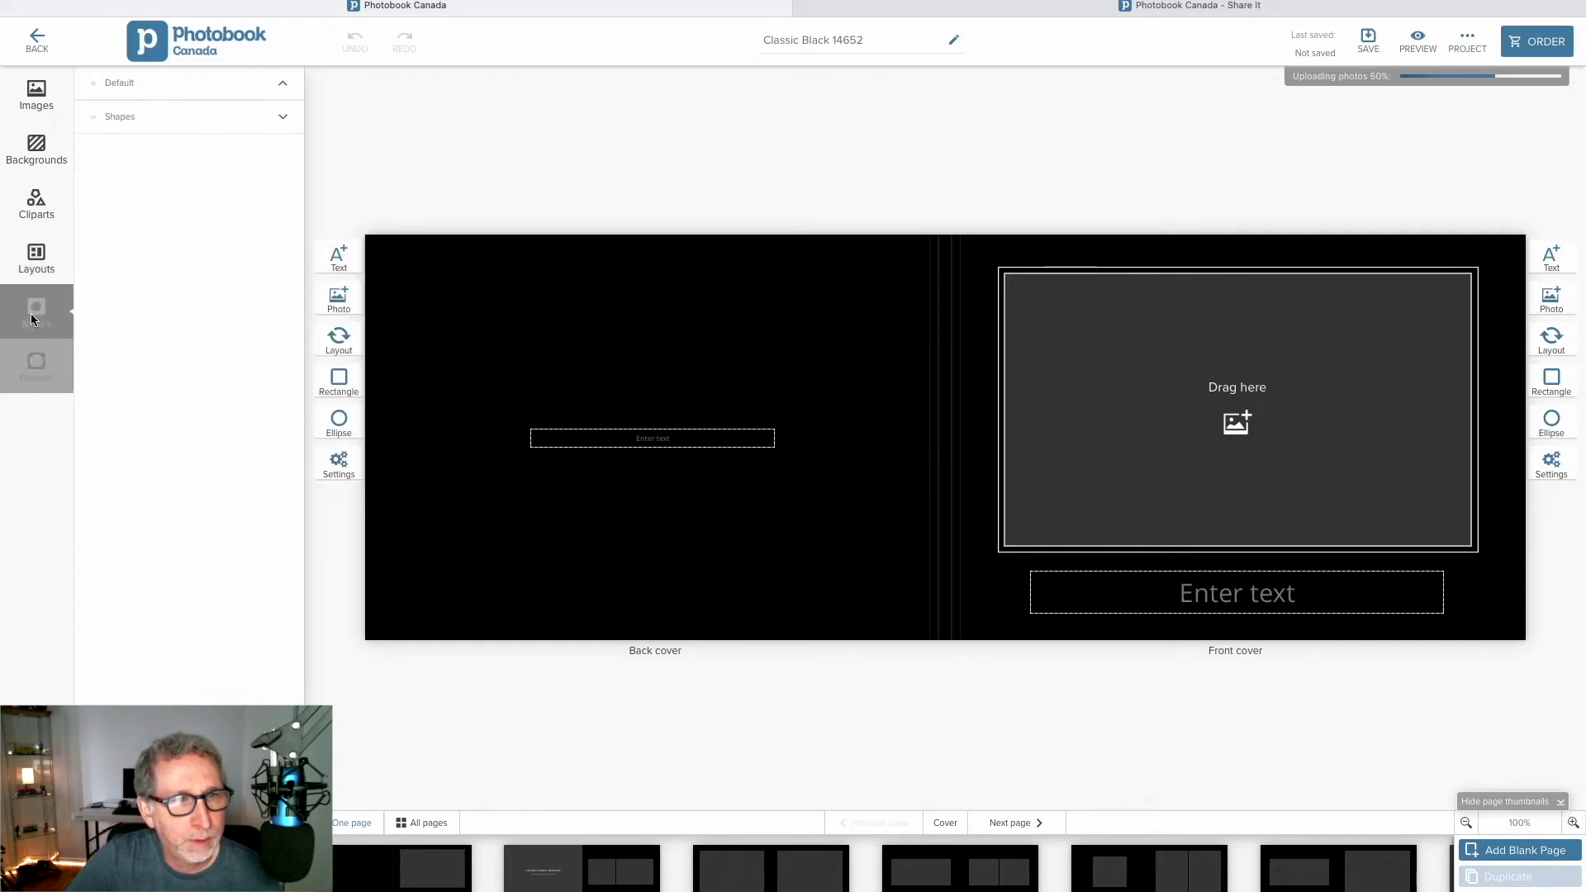
click(33, 364)
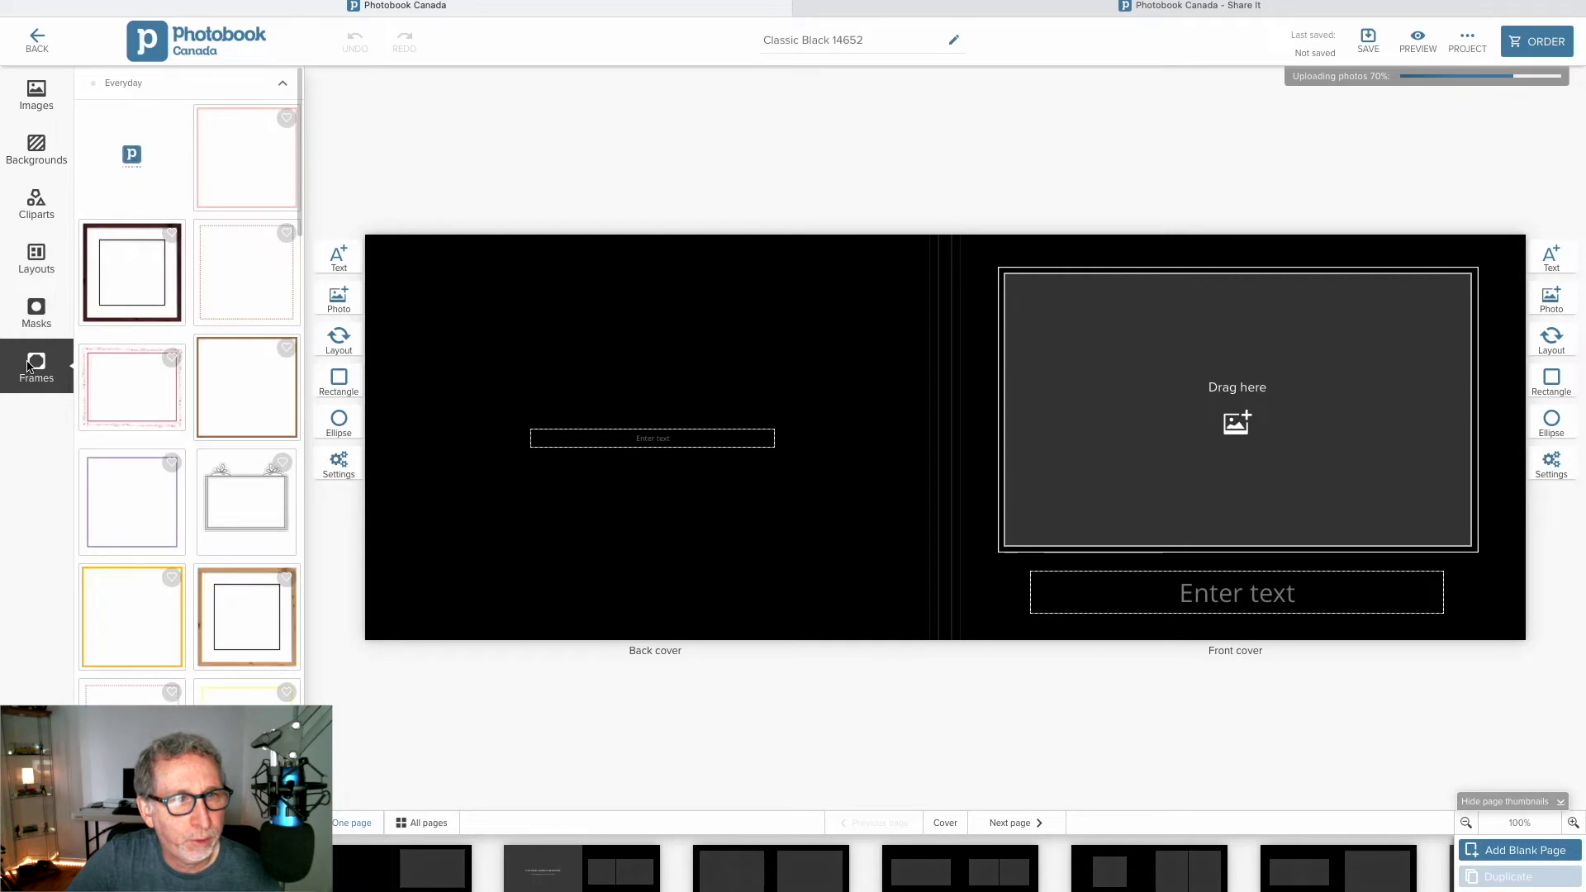
click(40, 99)
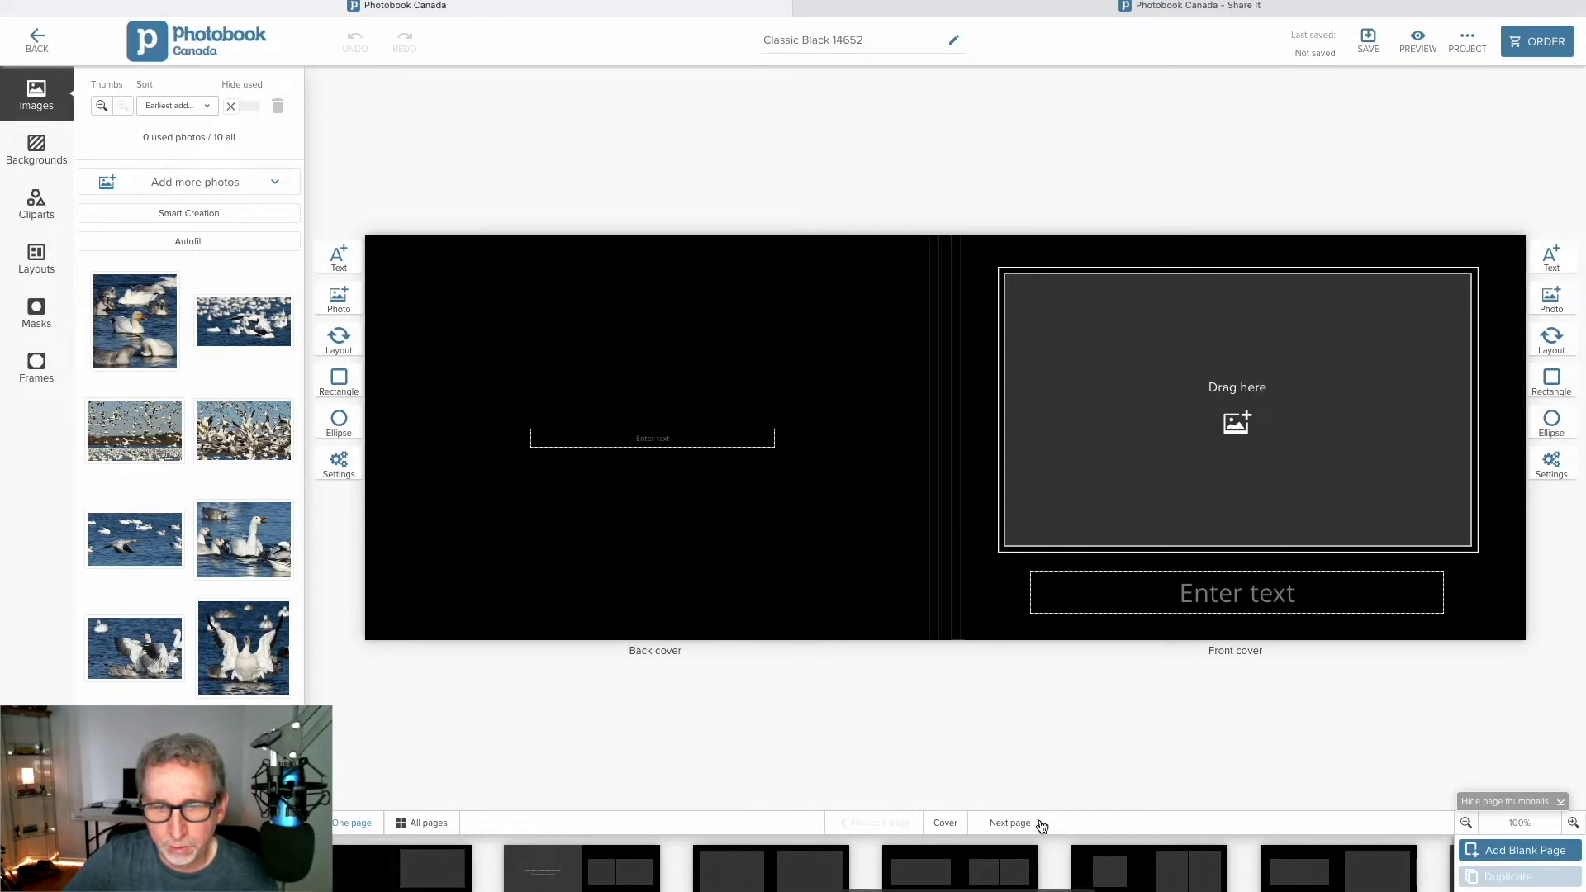
- Page through the spreads up to Page 8-9 and back, ending on Page 1
click(1001, 824)
click(1001, 823)
click(1002, 824)
click(1002, 823)
click(1001, 824)
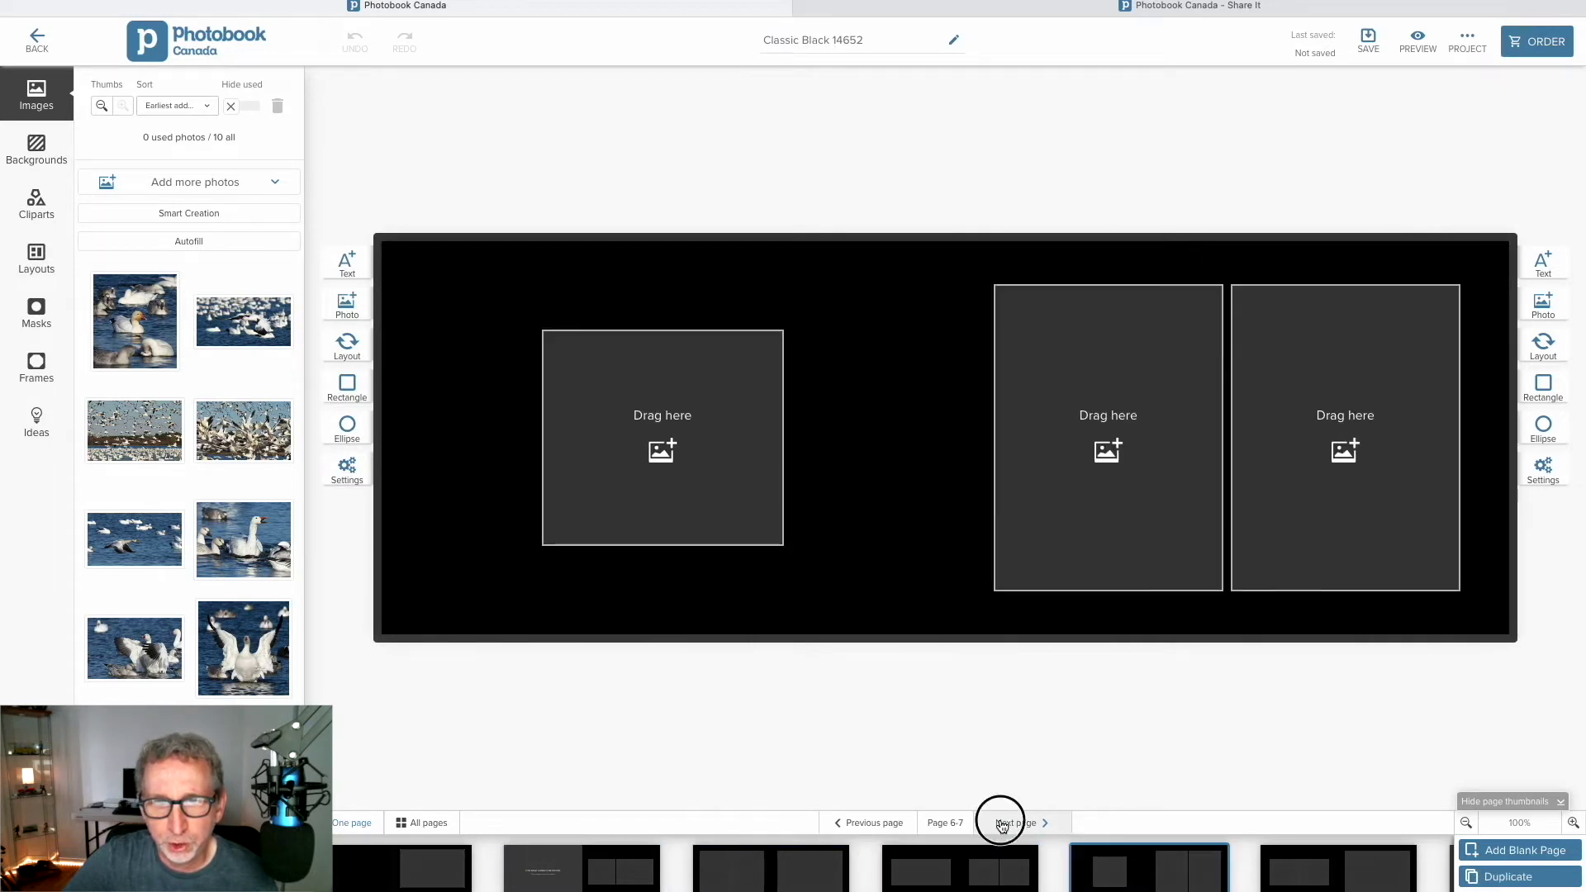
click(1001, 824)
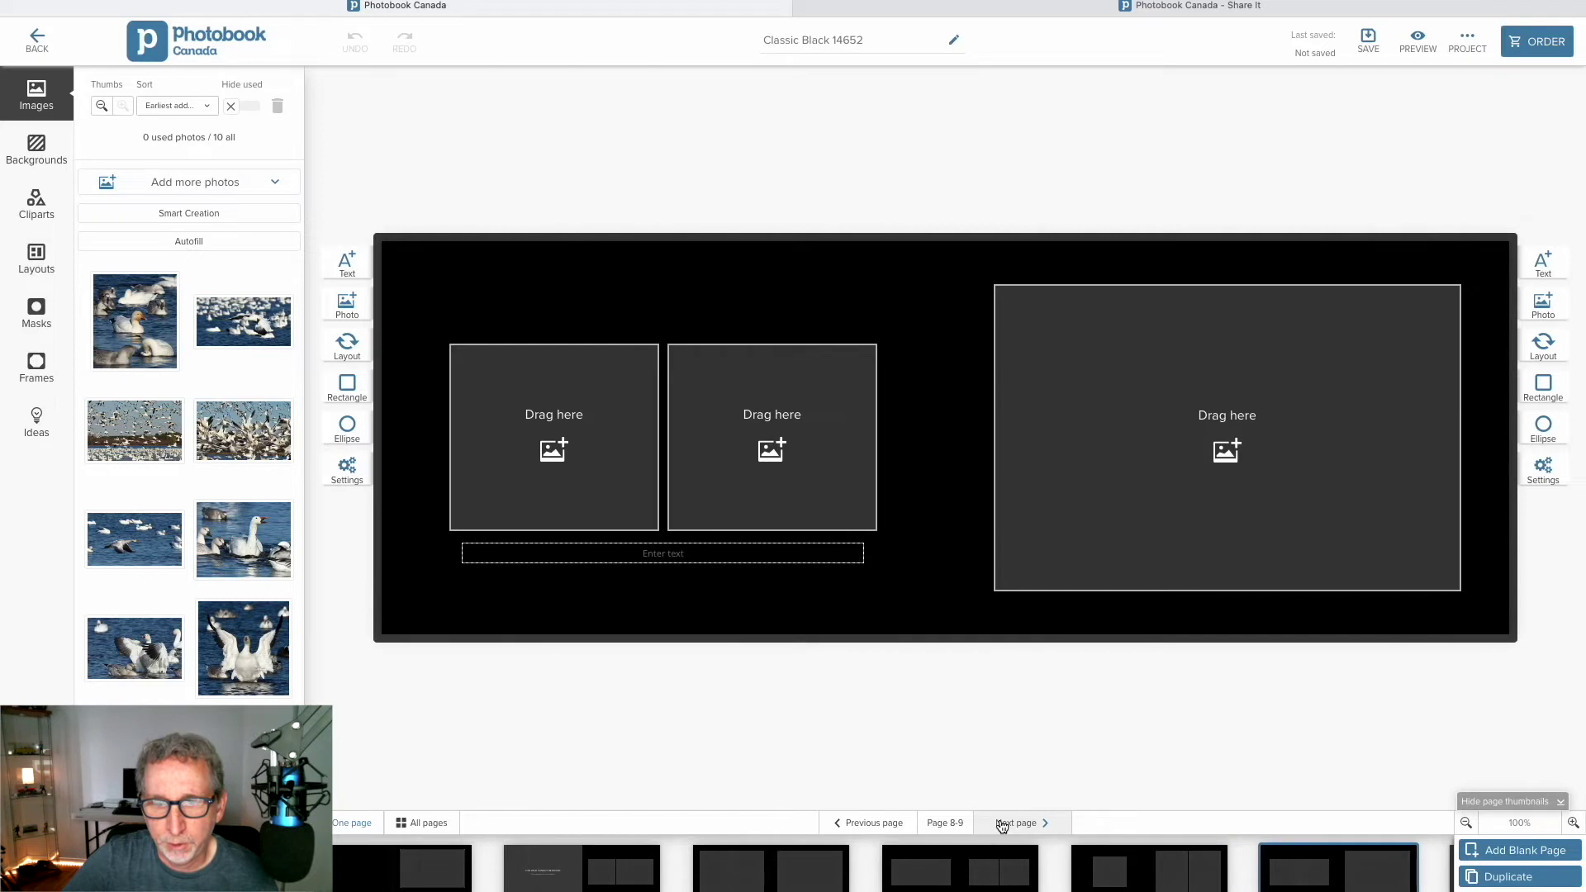
click(864, 831)
click(864, 831)
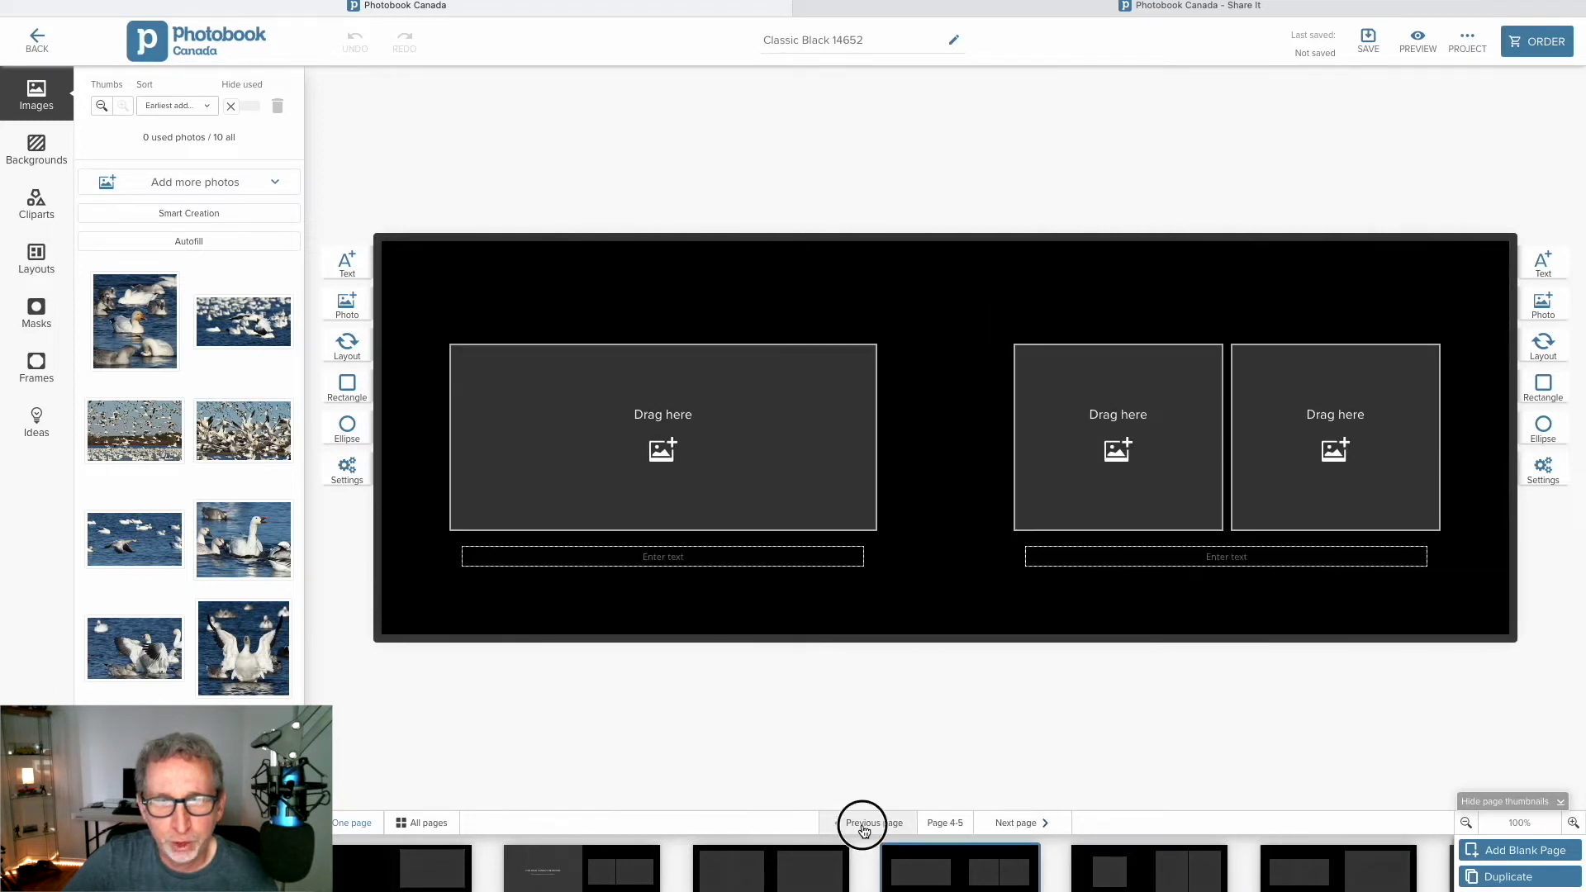
click(864, 831)
click(865, 831)
click(864, 831)
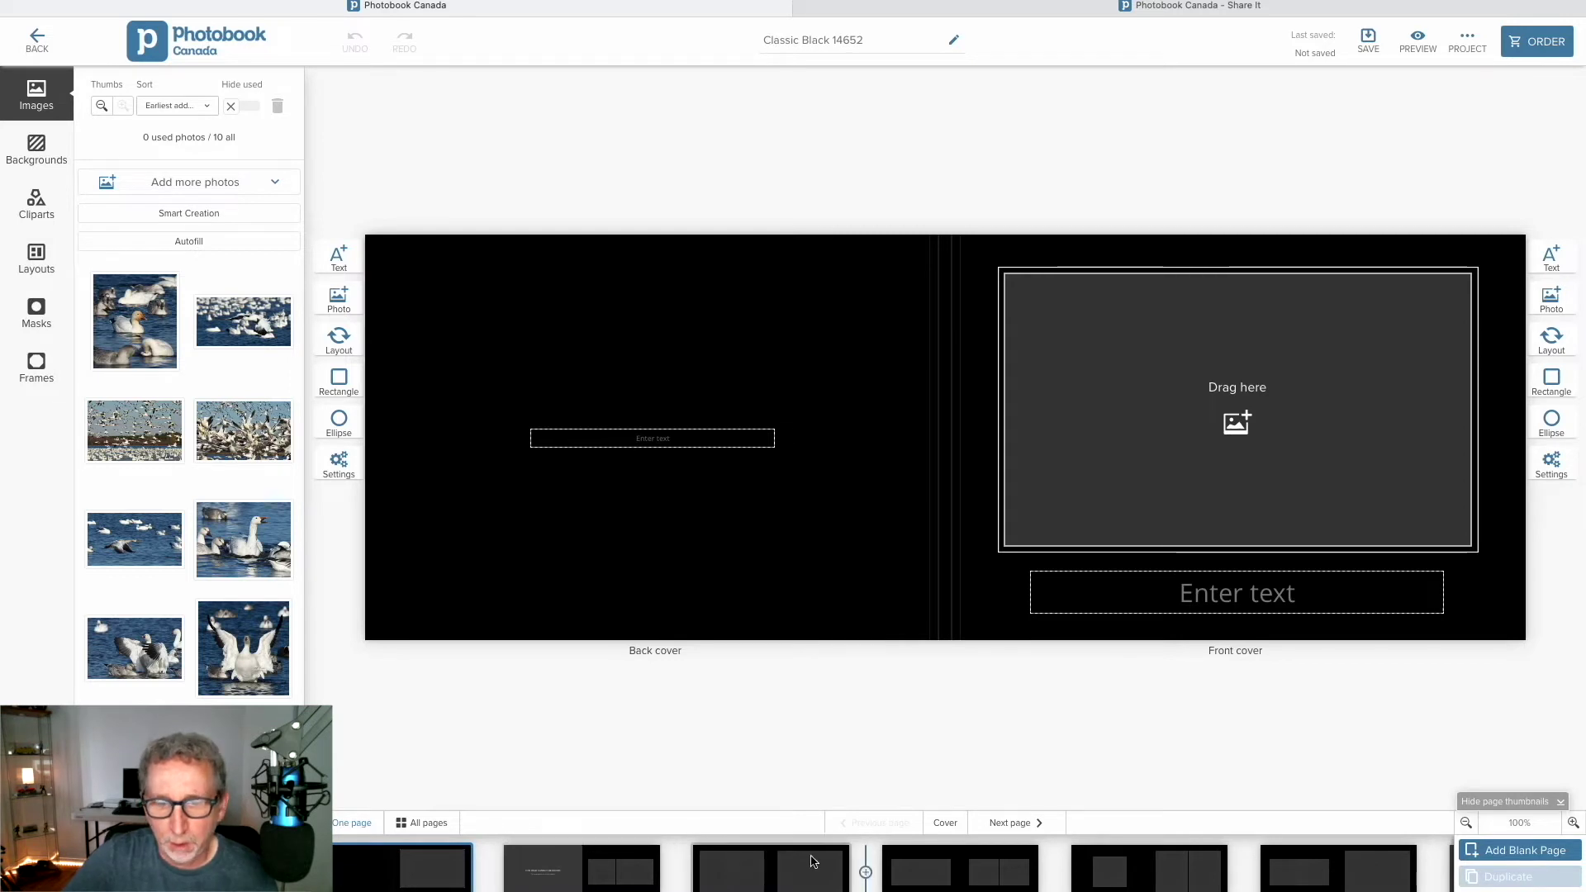
click(1033, 824)
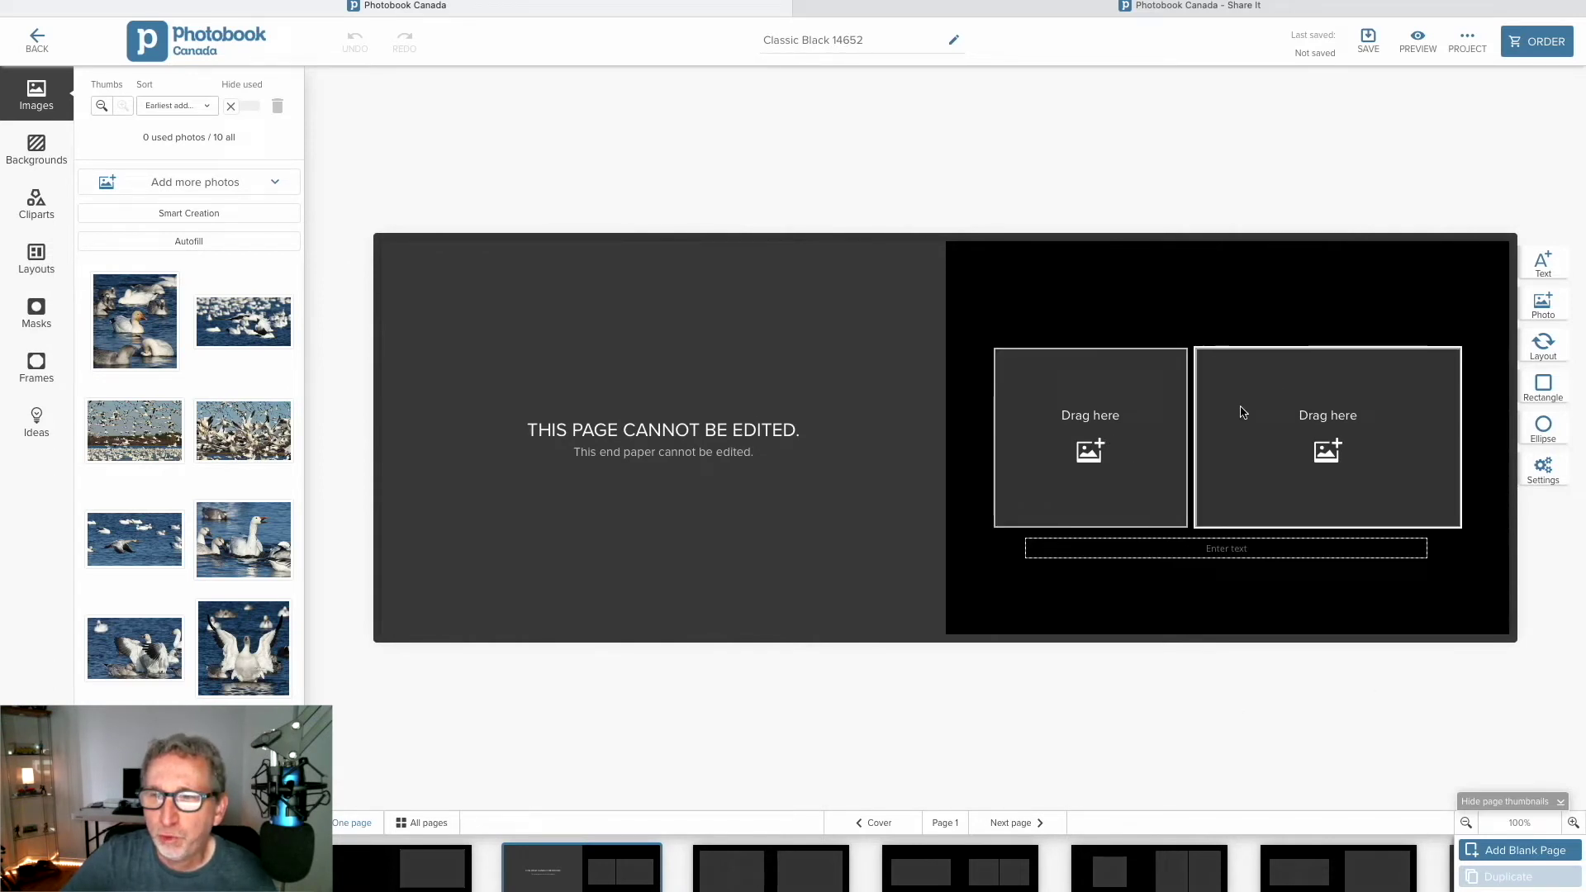
- Delete Page 1's two photo boxes and caption box, then drag the snow geese flock photo onto it
click(1130, 419)
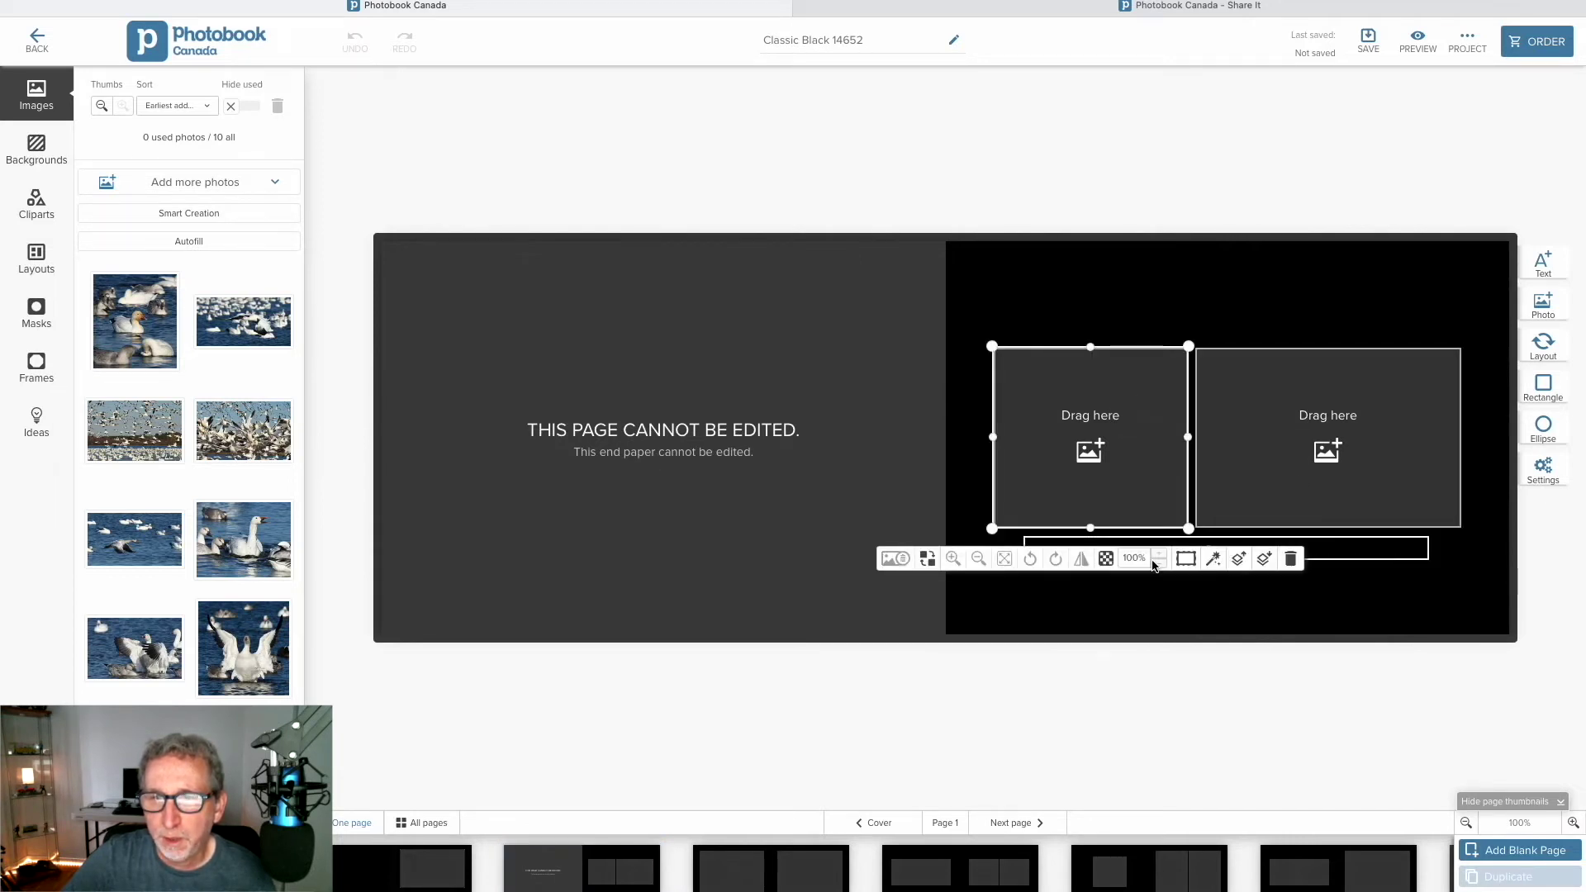
click(1291, 559)
click(1296, 472)
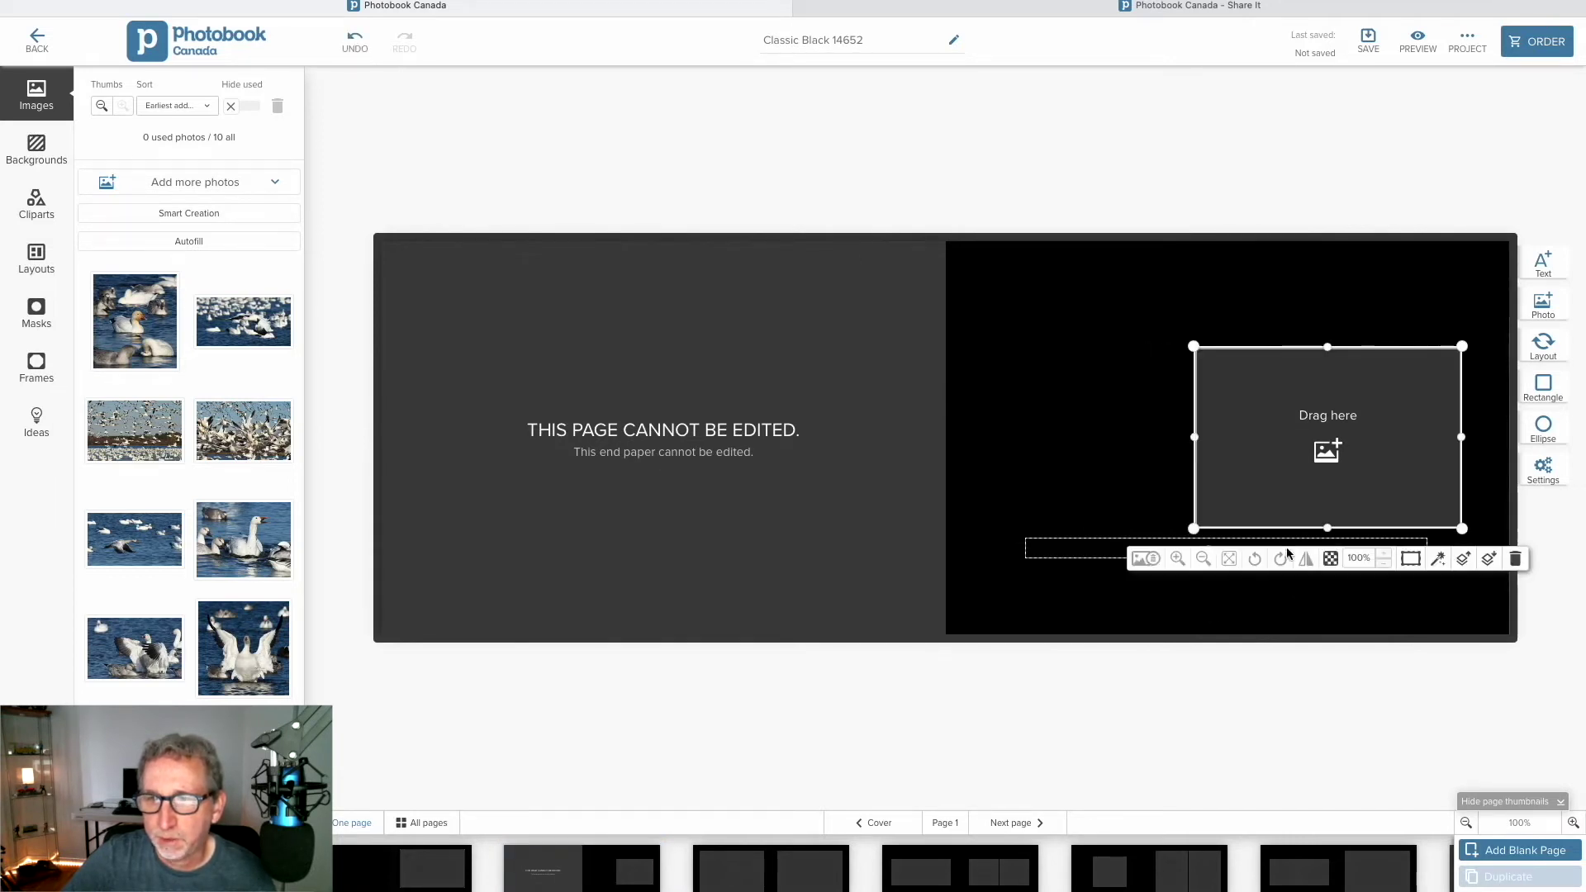
click(1512, 563)
click(1253, 551)
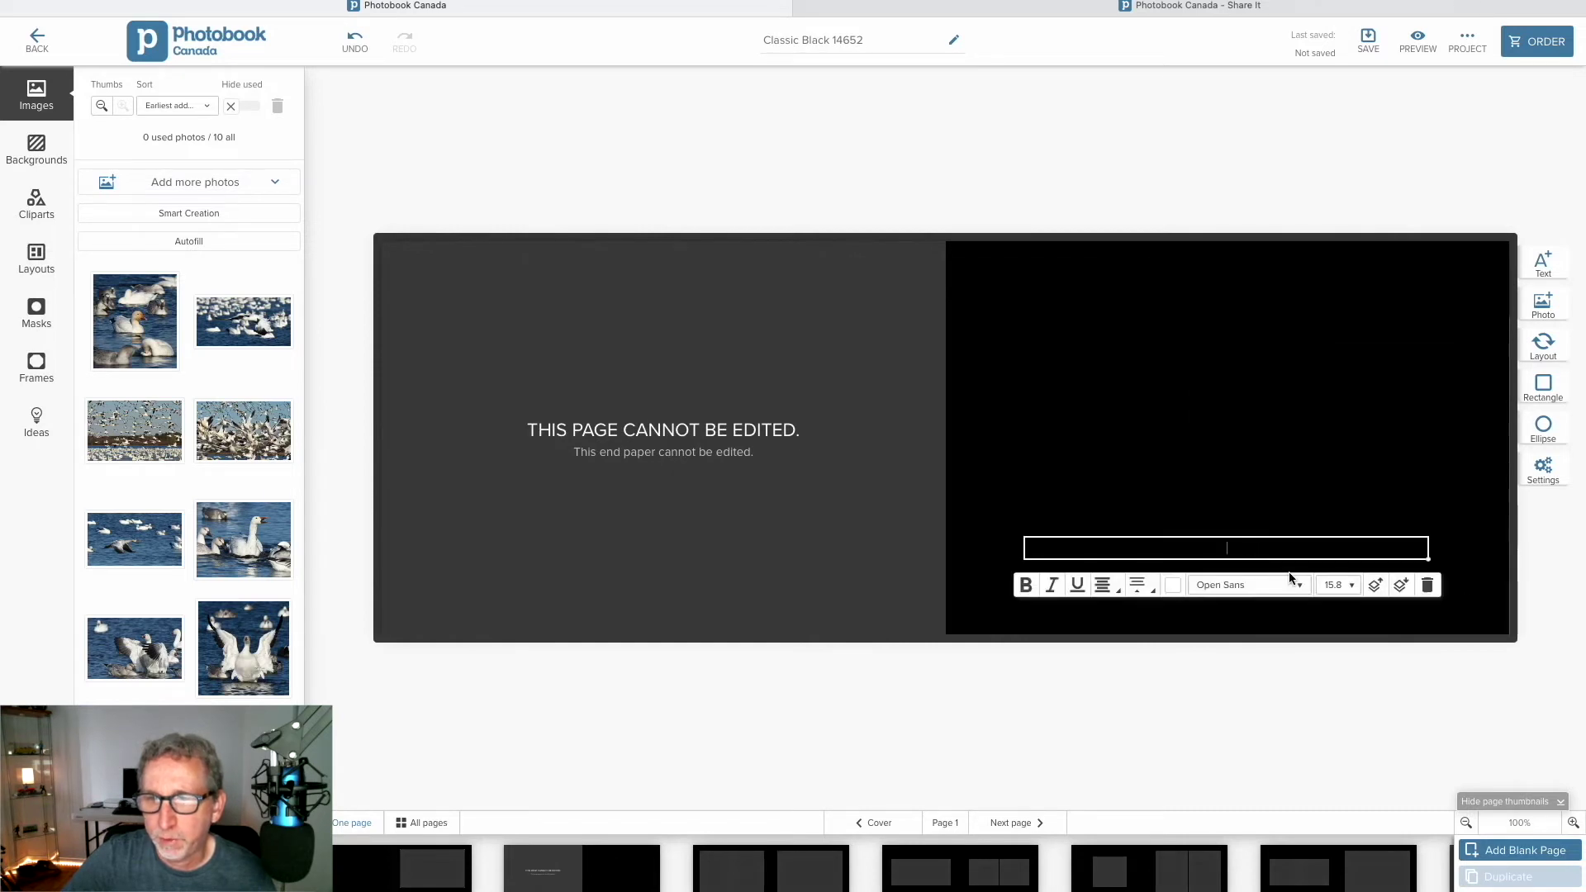
click(1428, 586)
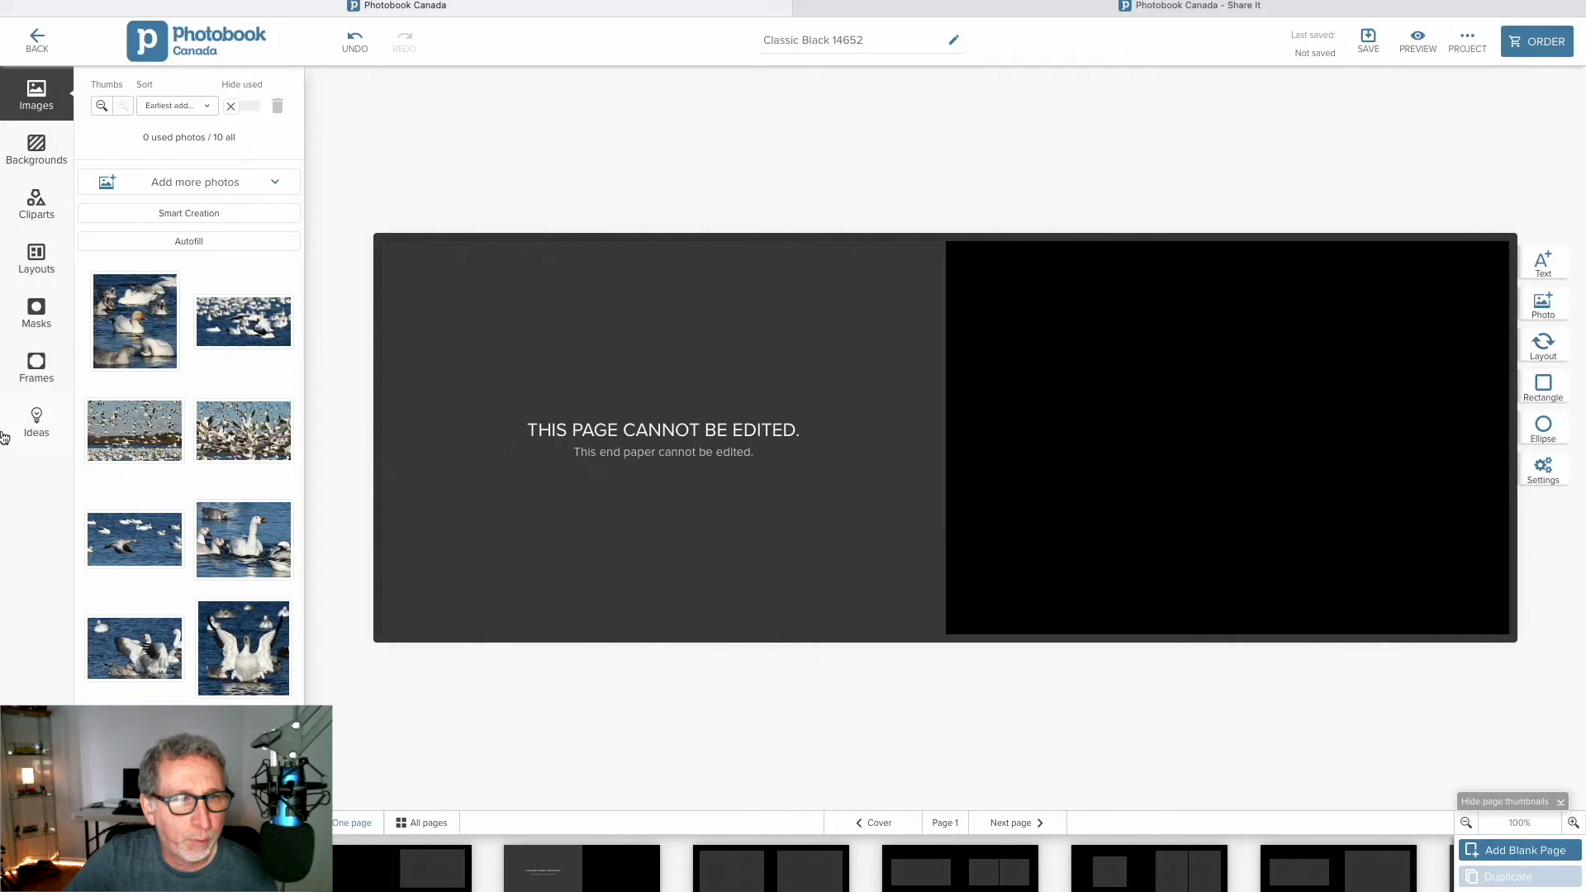
drag(133, 438, 1213, 445)
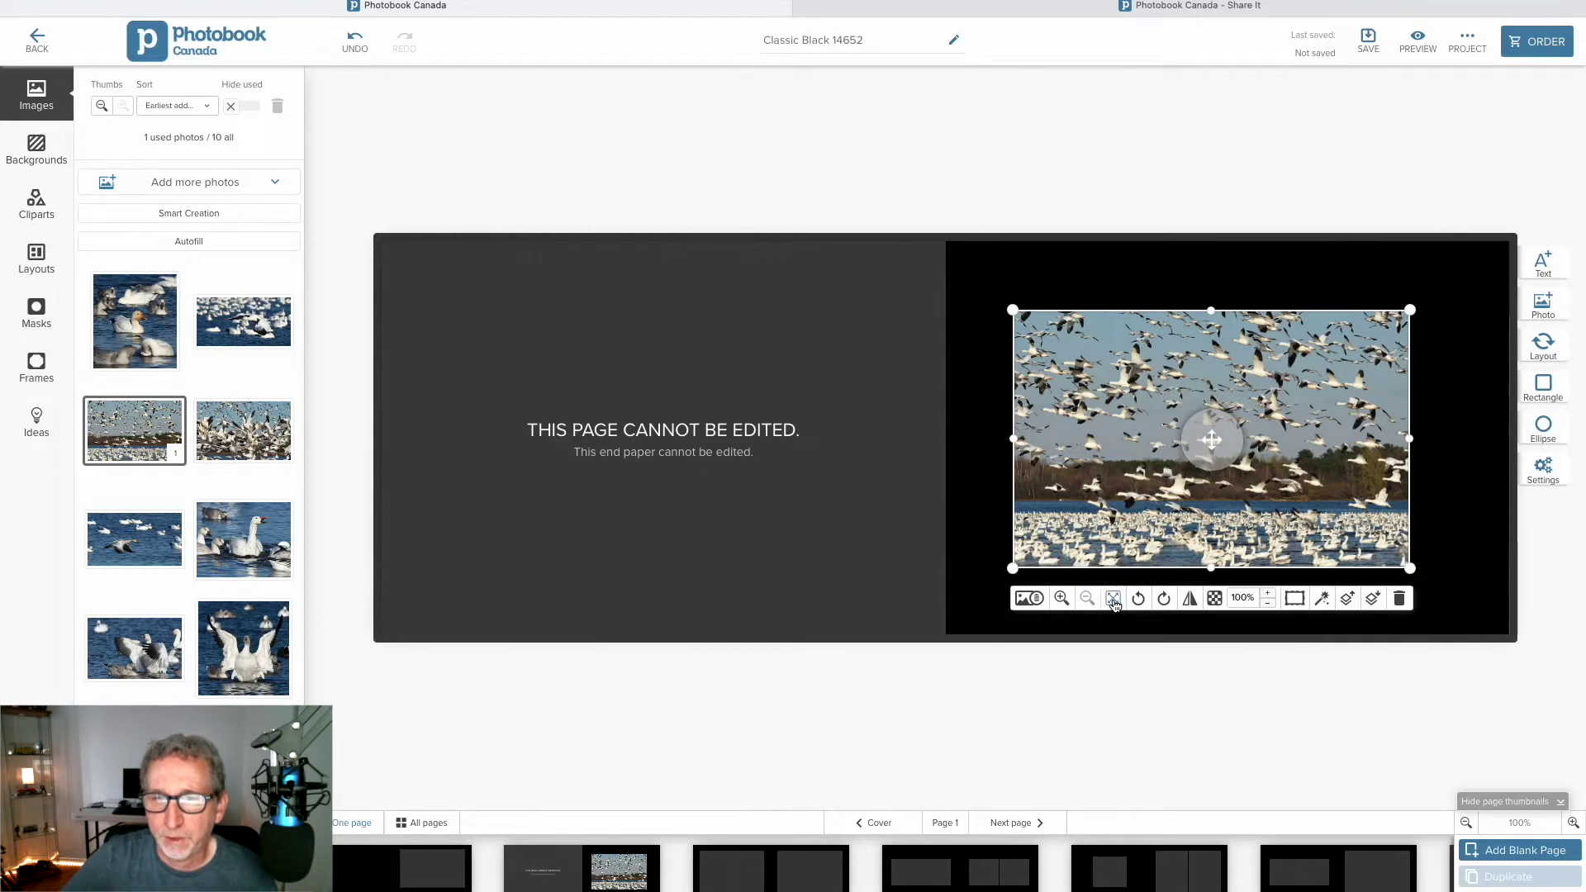
- Resize and centre the flock photo on Page 1, matching the frame to its proportions
drag(1010, 308, 928, 247)
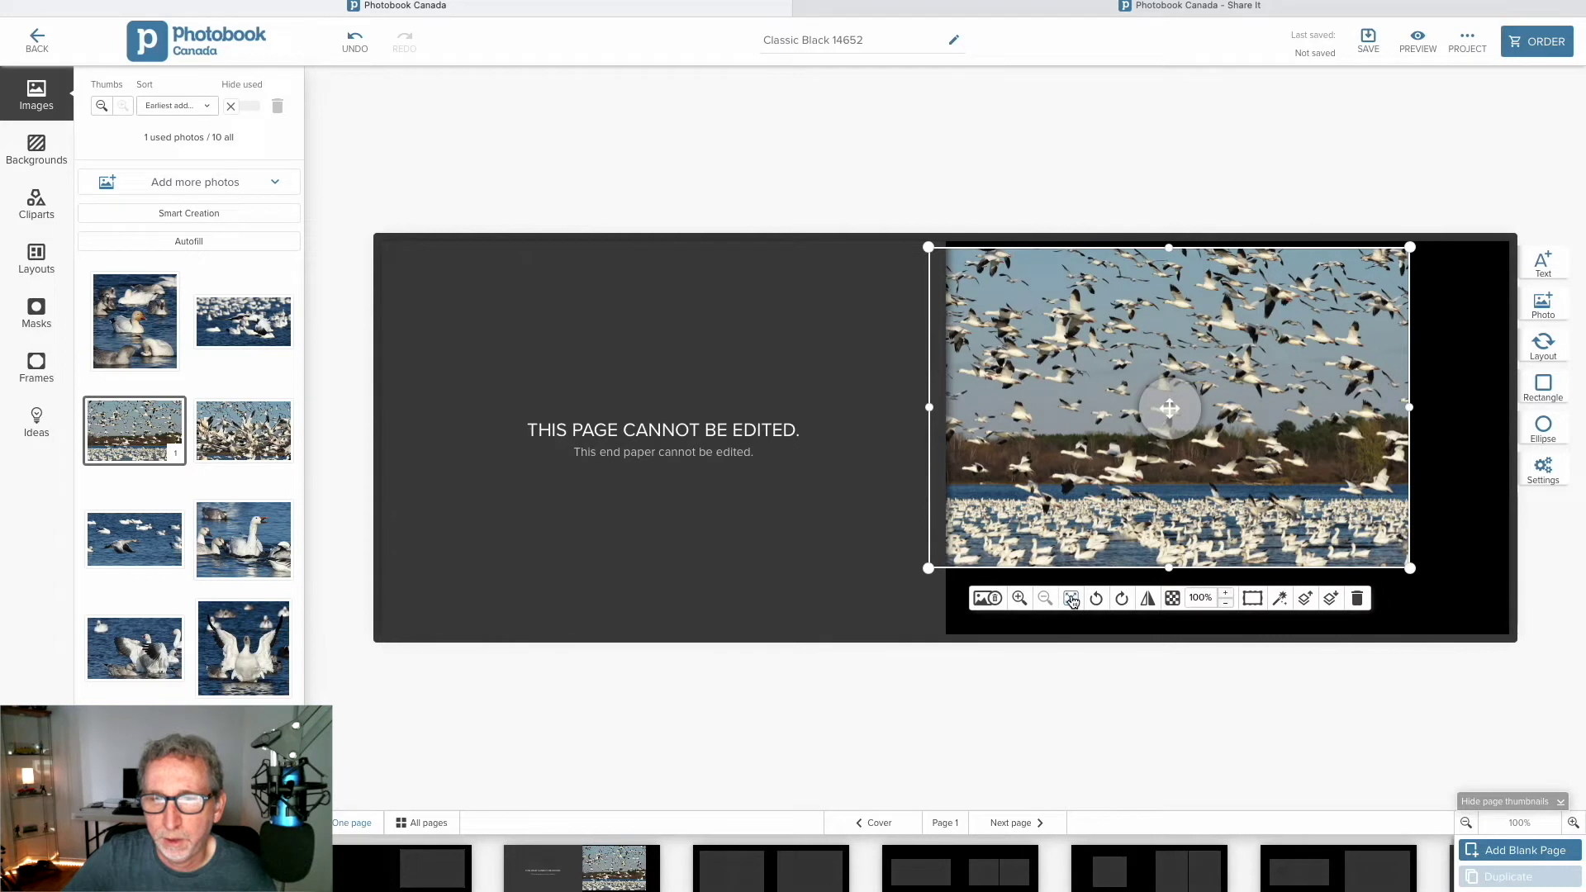
click(1071, 598)
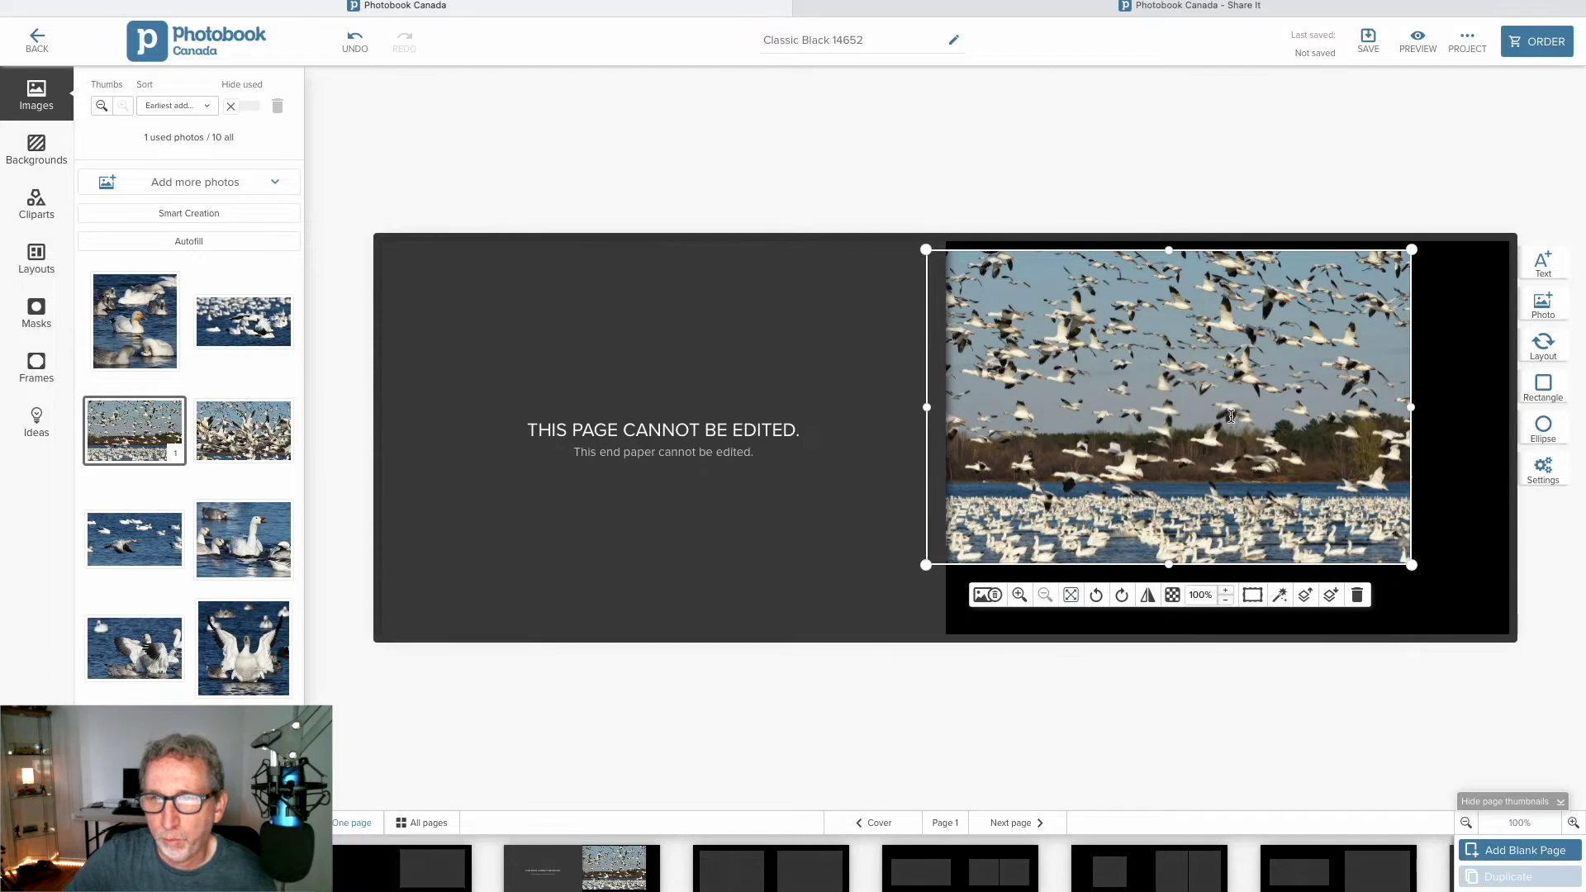
mouse_move(1173, 457)
mouse_down()
mouse_move(1258, 461)
mouse_move(1233, 494)
mouse_up()
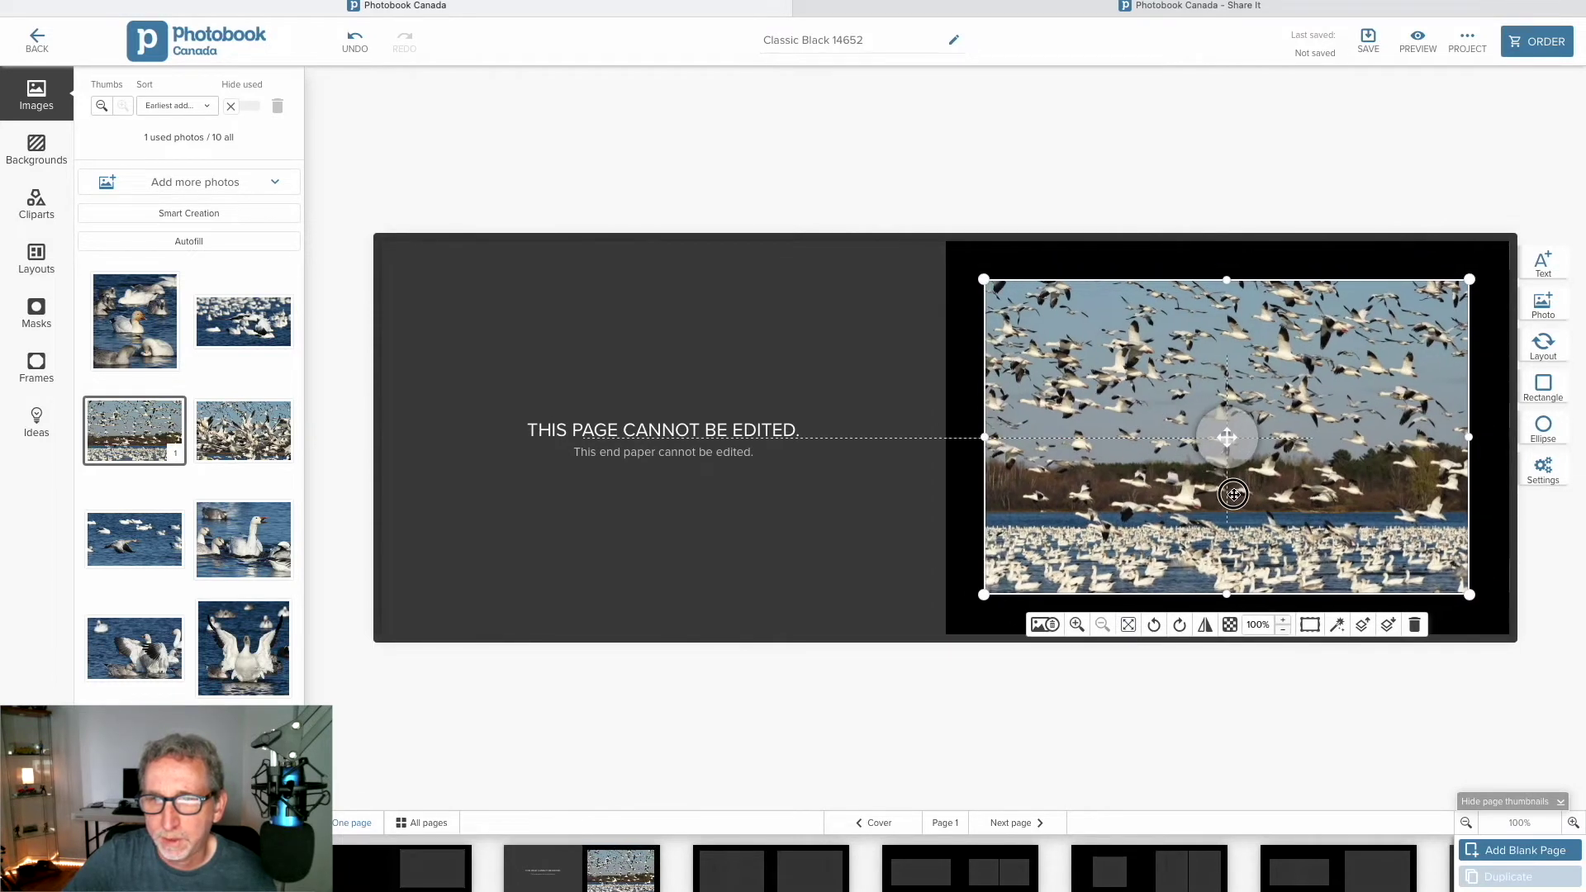
drag(1234, 494, 1235, 482)
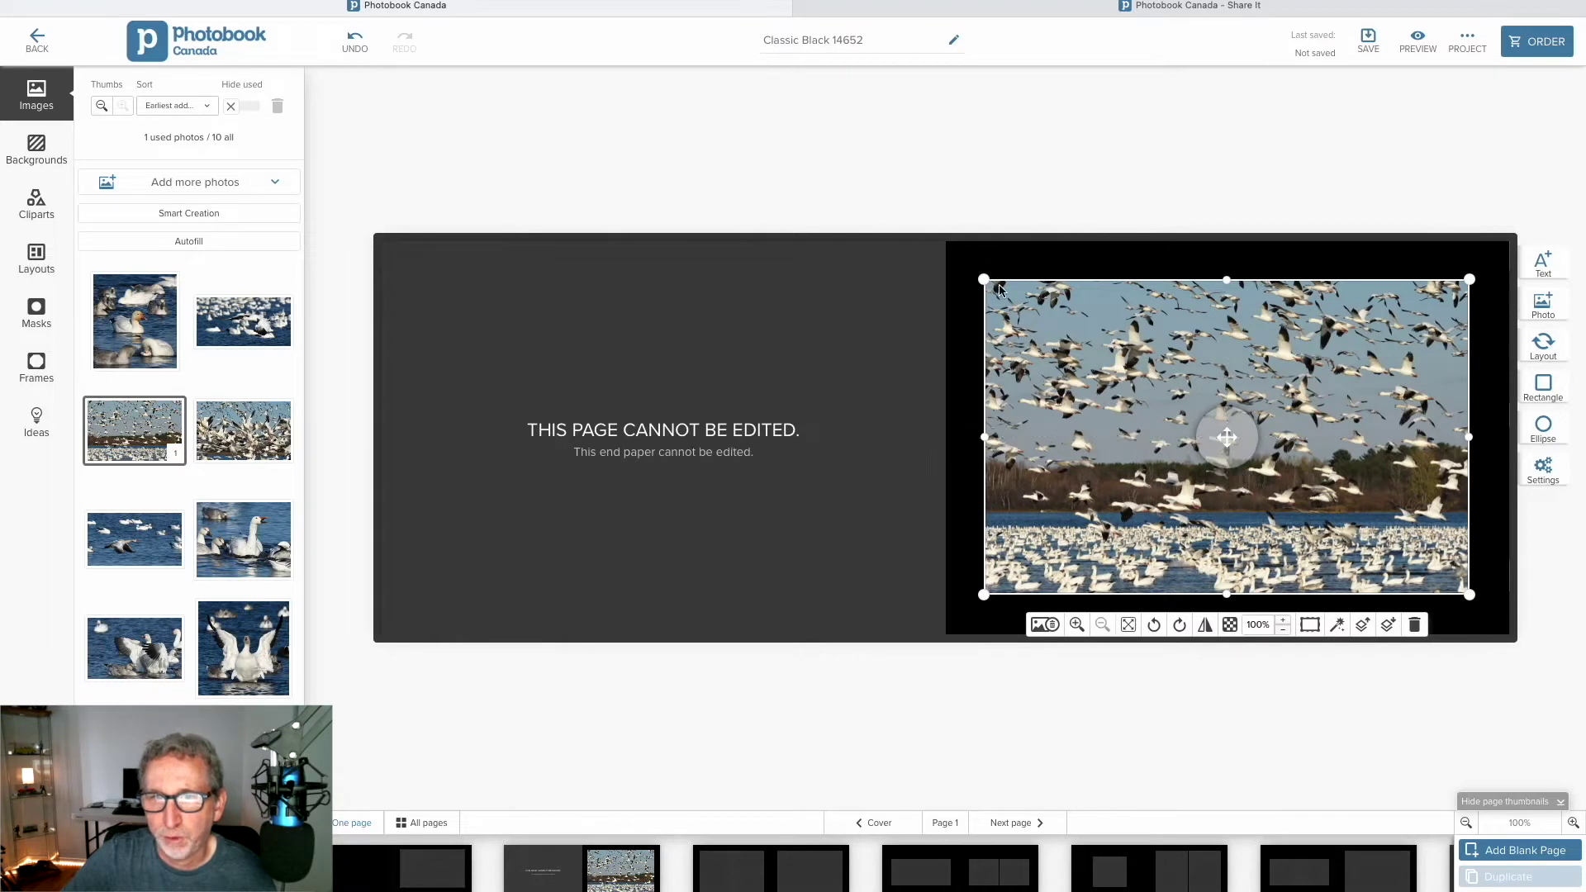
drag(984, 280, 1116, 395)
click(1193, 625)
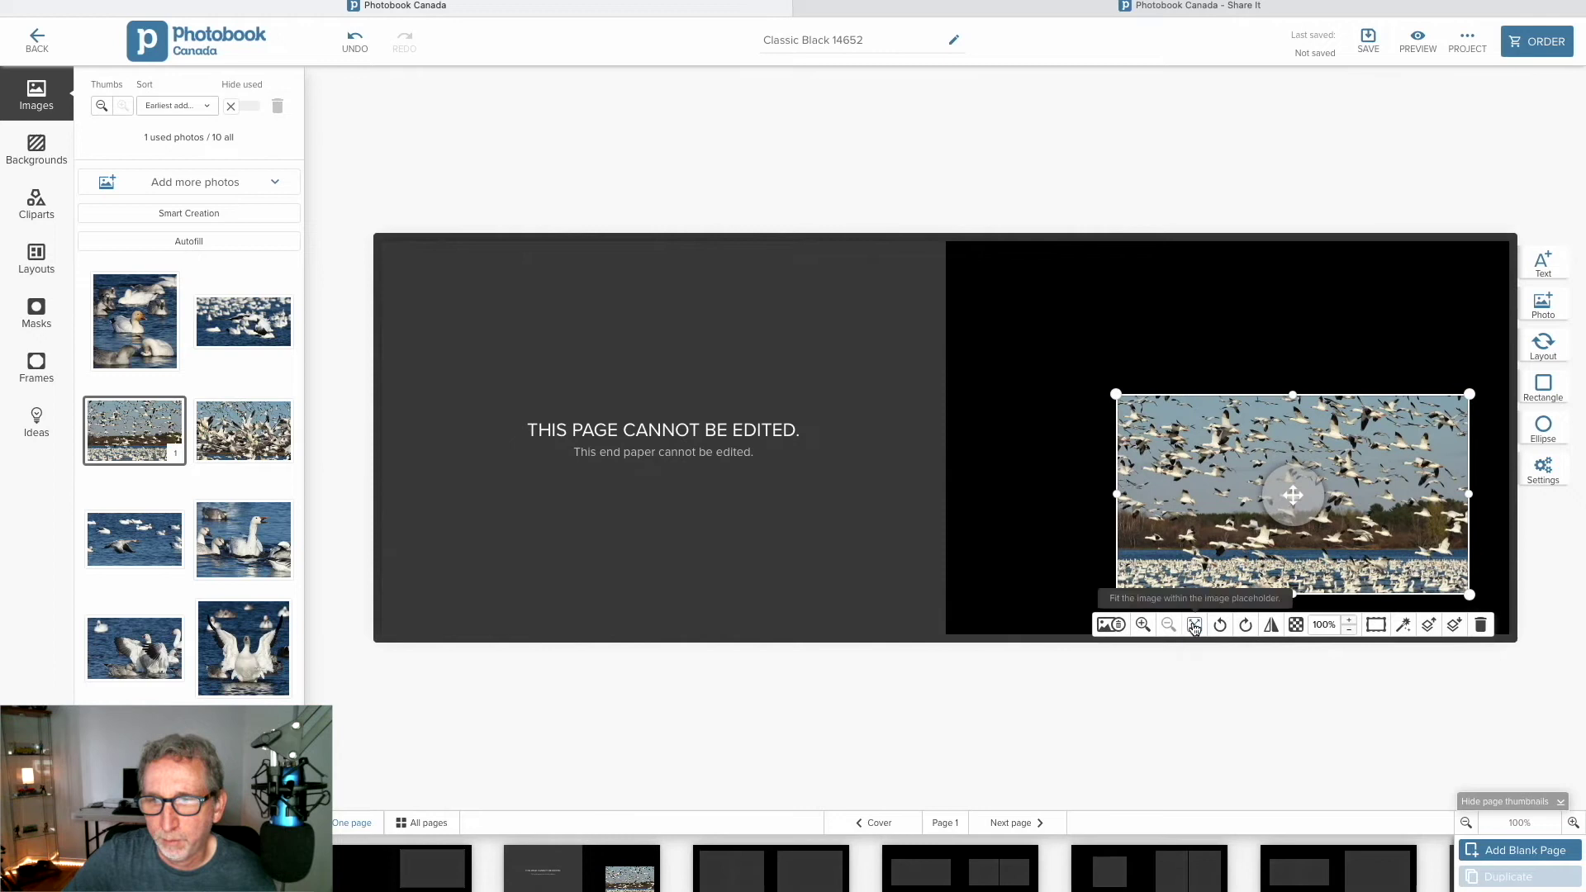
- Try a white border on the photo, then set the frame border back to 0
click(1309, 578)
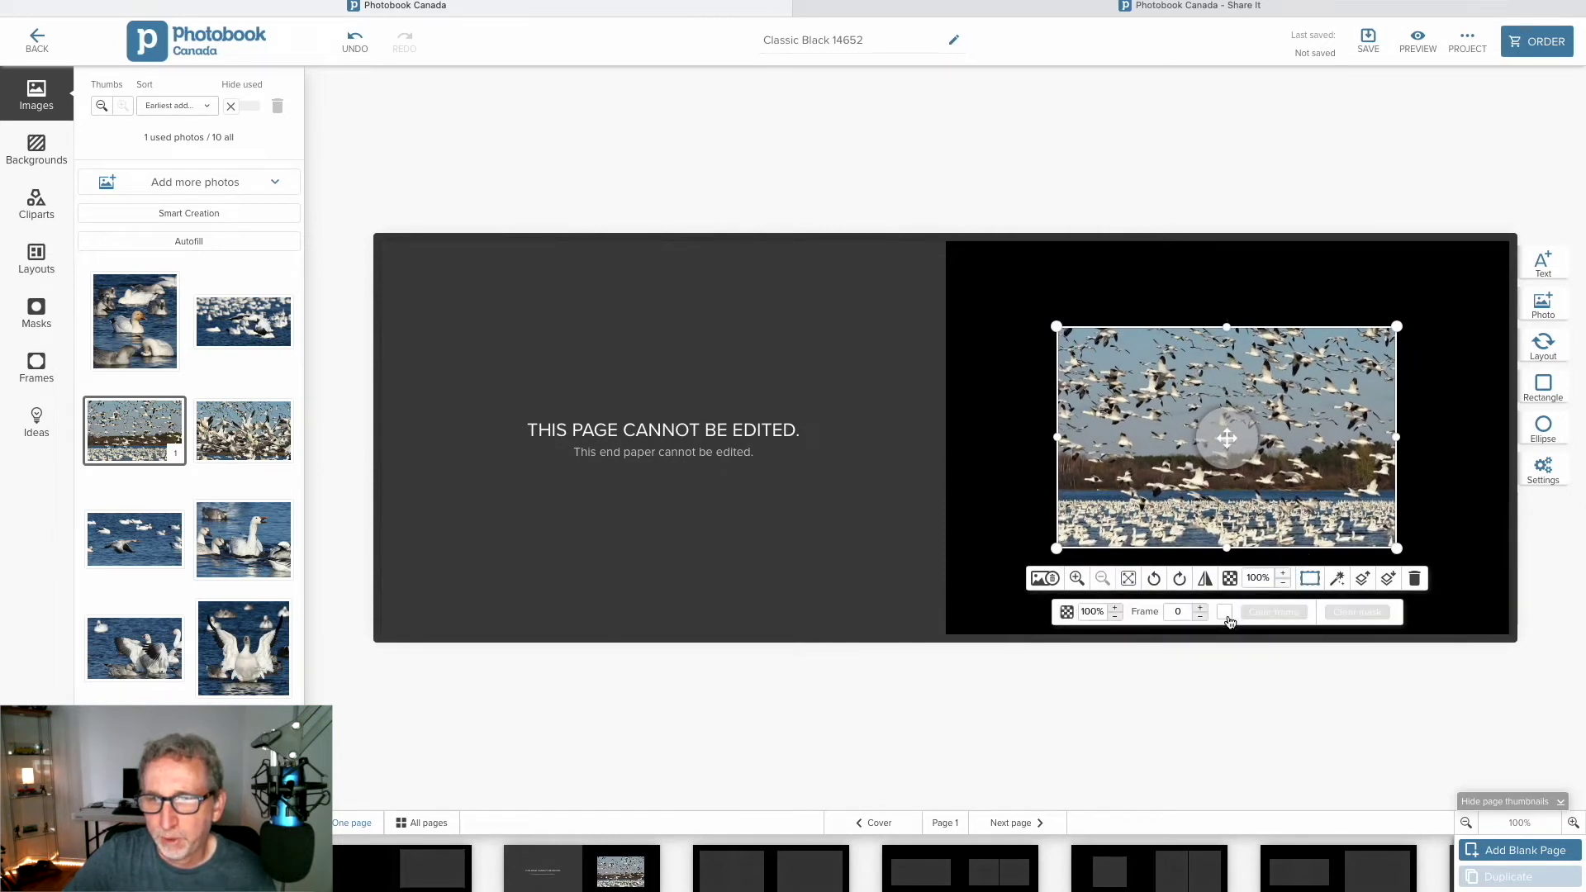
click(1201, 608)
click(1201, 608)
click(1201, 608)
click(1201, 608)
click(1200, 616)
click(1199, 616)
click(1199, 616)
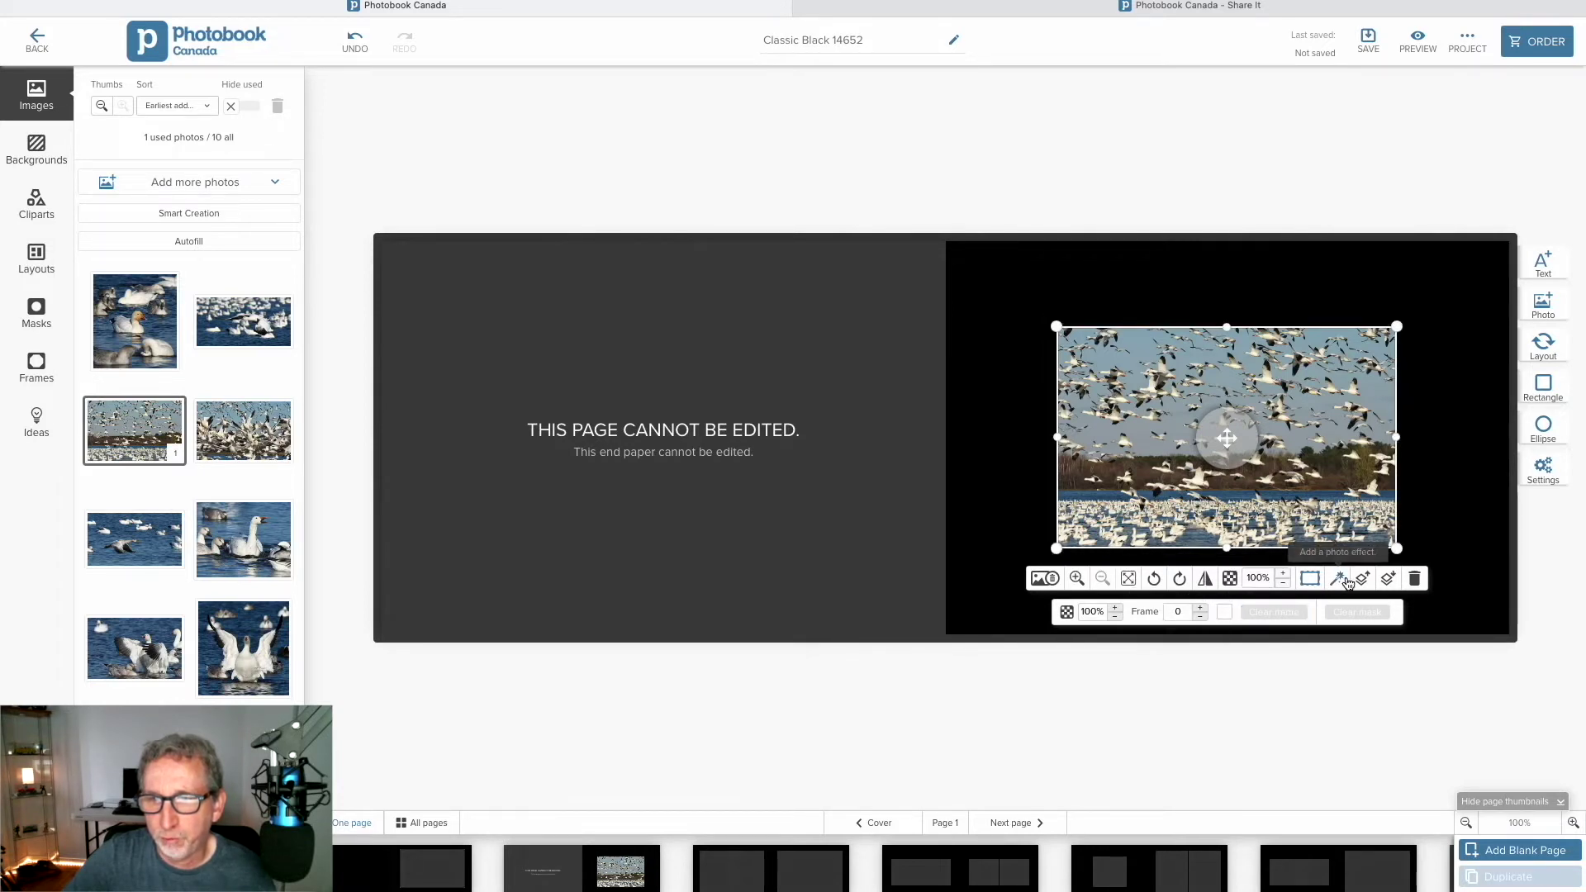
- Test mirroring the photo, leave it unflipped, and finish editing it
click(1207, 580)
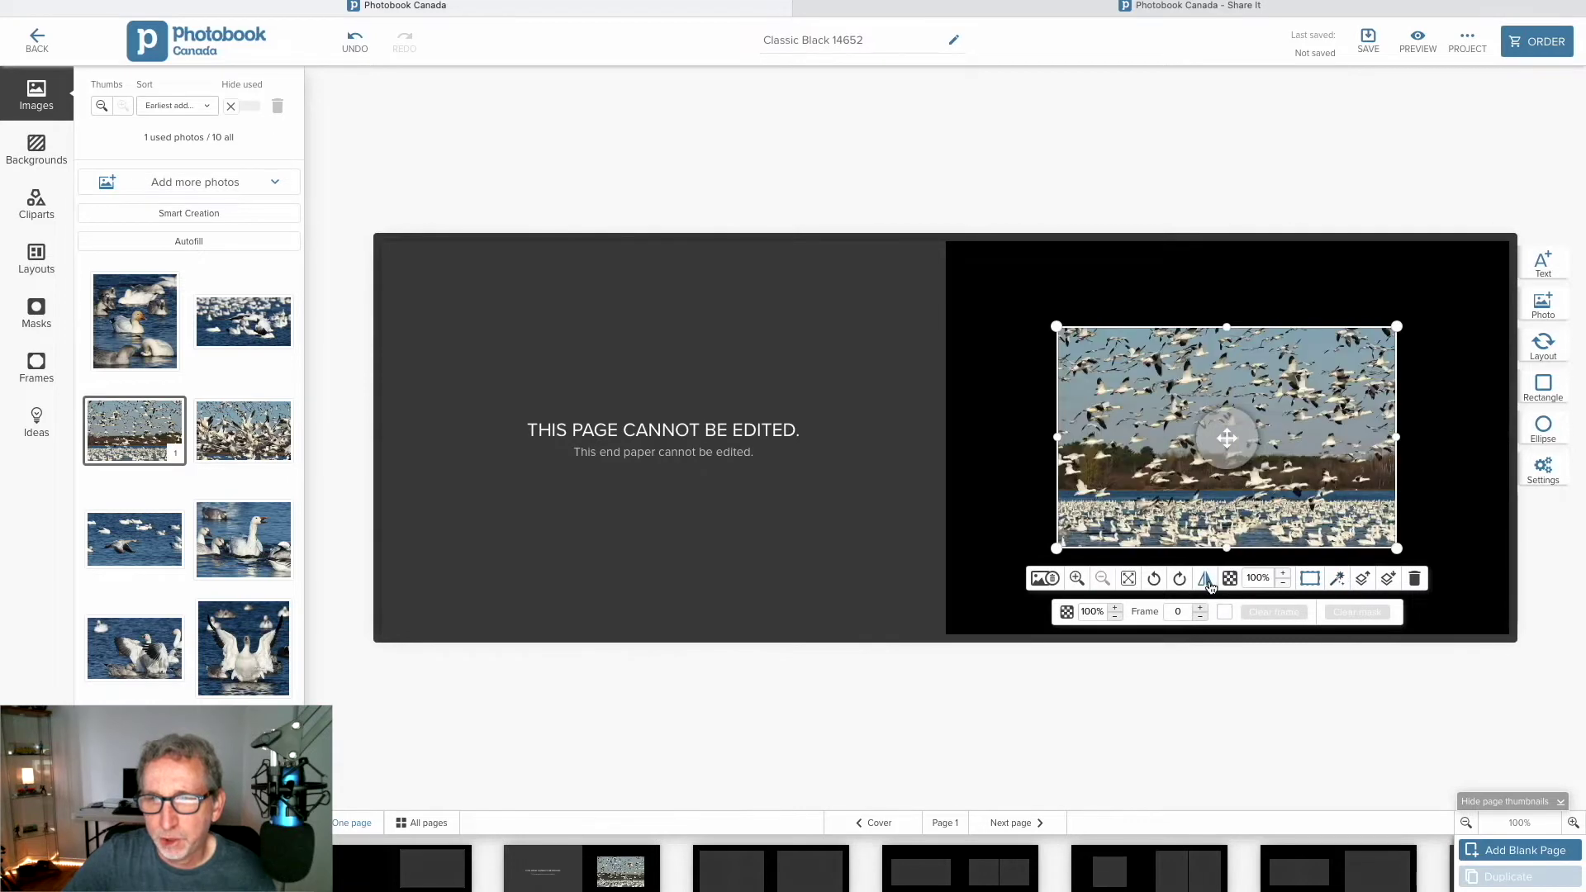
click(1207, 580)
click(1207, 581)
click(1207, 580)
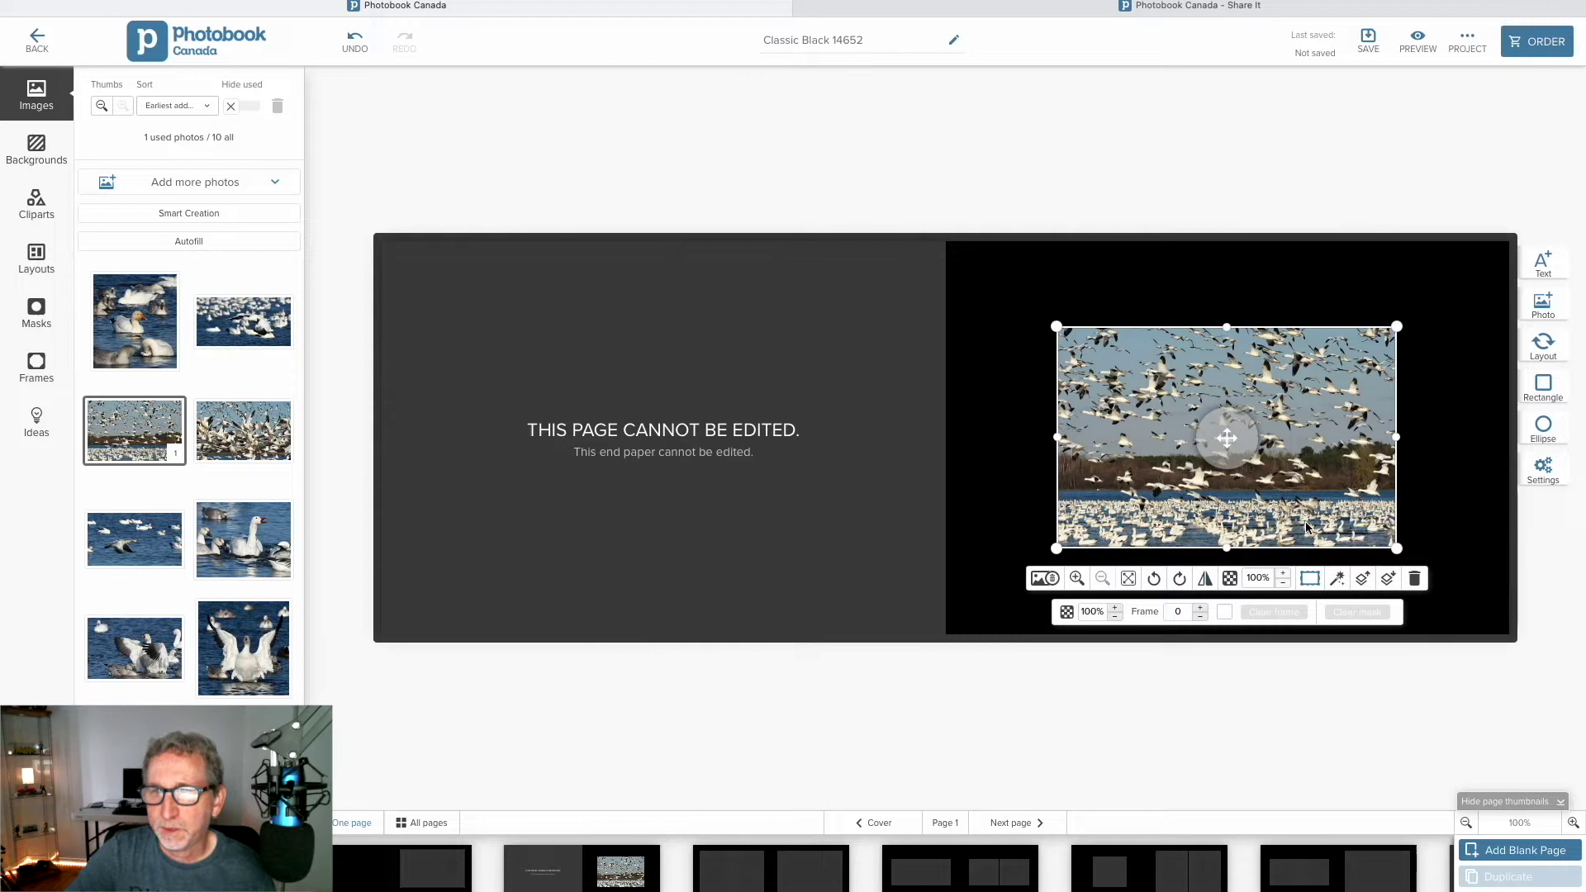
click(797, 593)
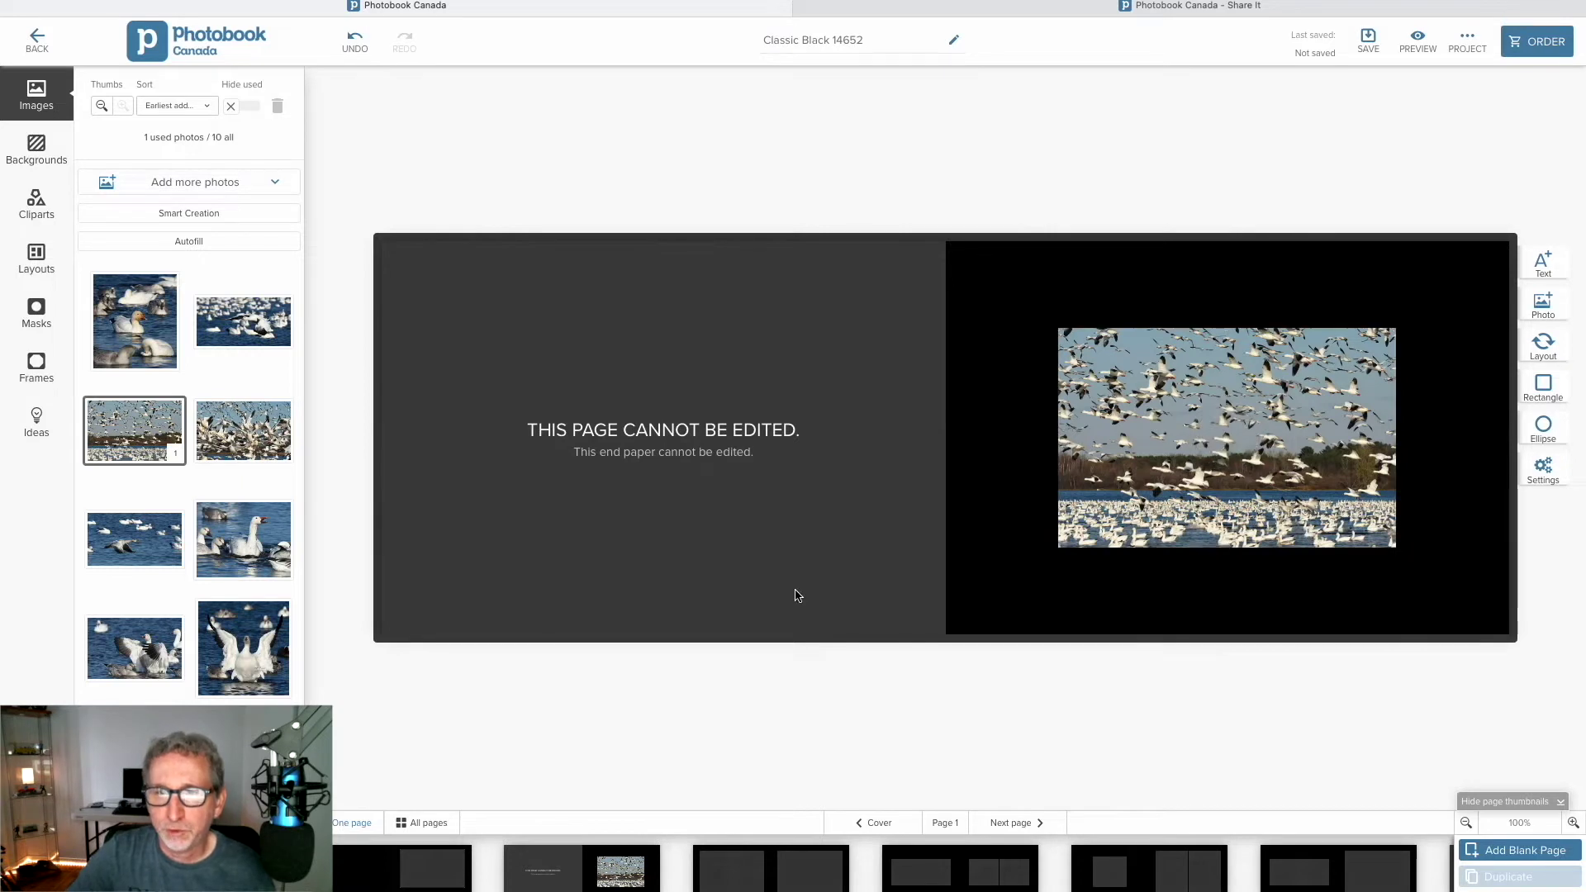
click(1111, 874)
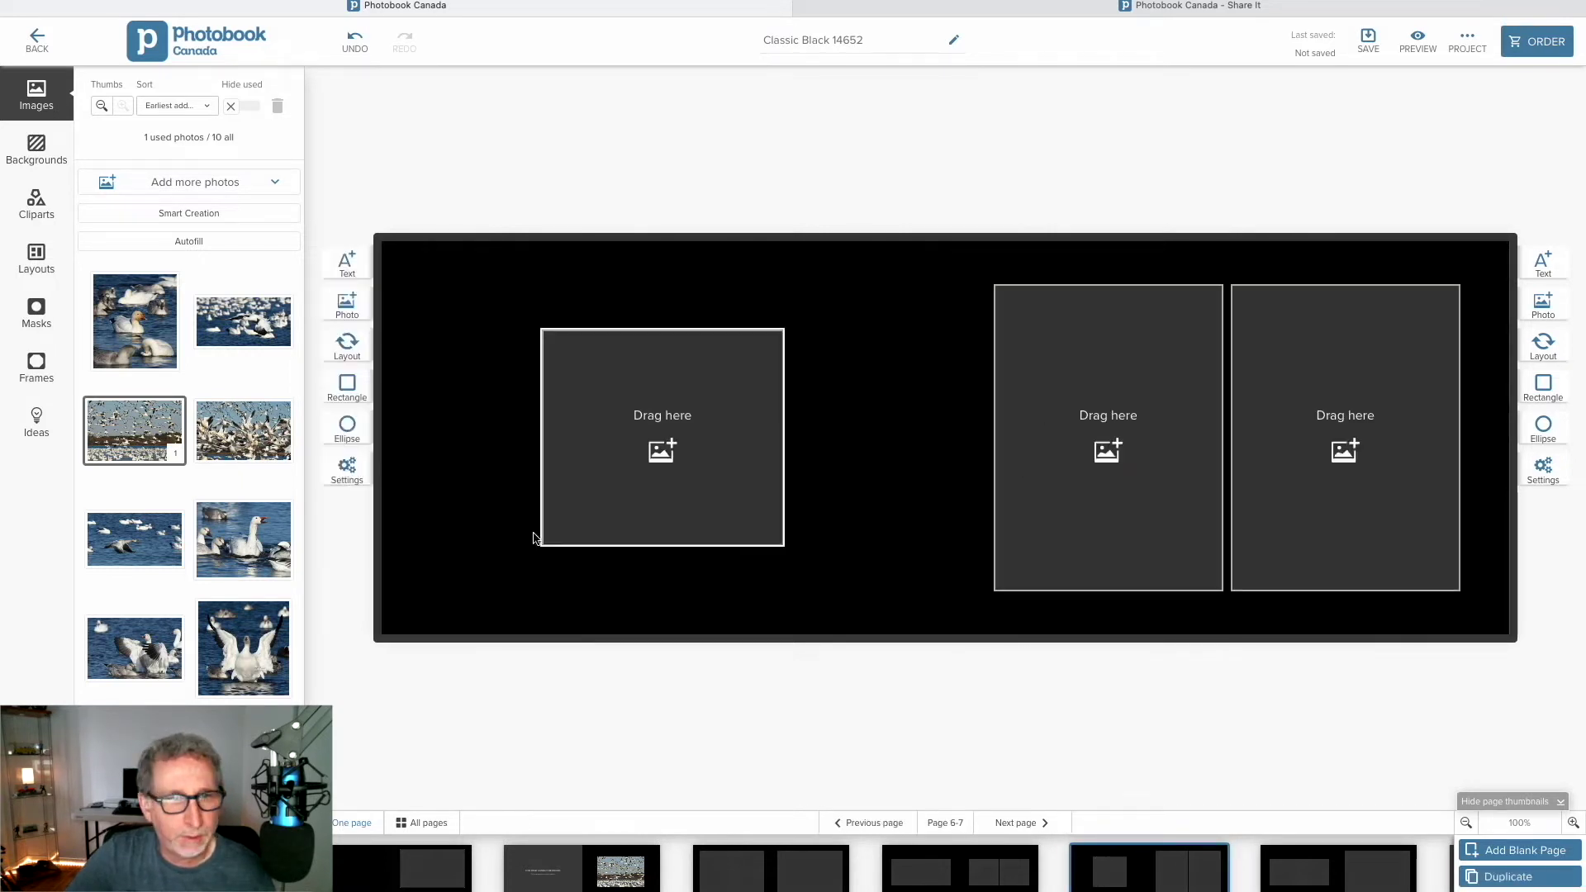
mouse_move(243, 647)
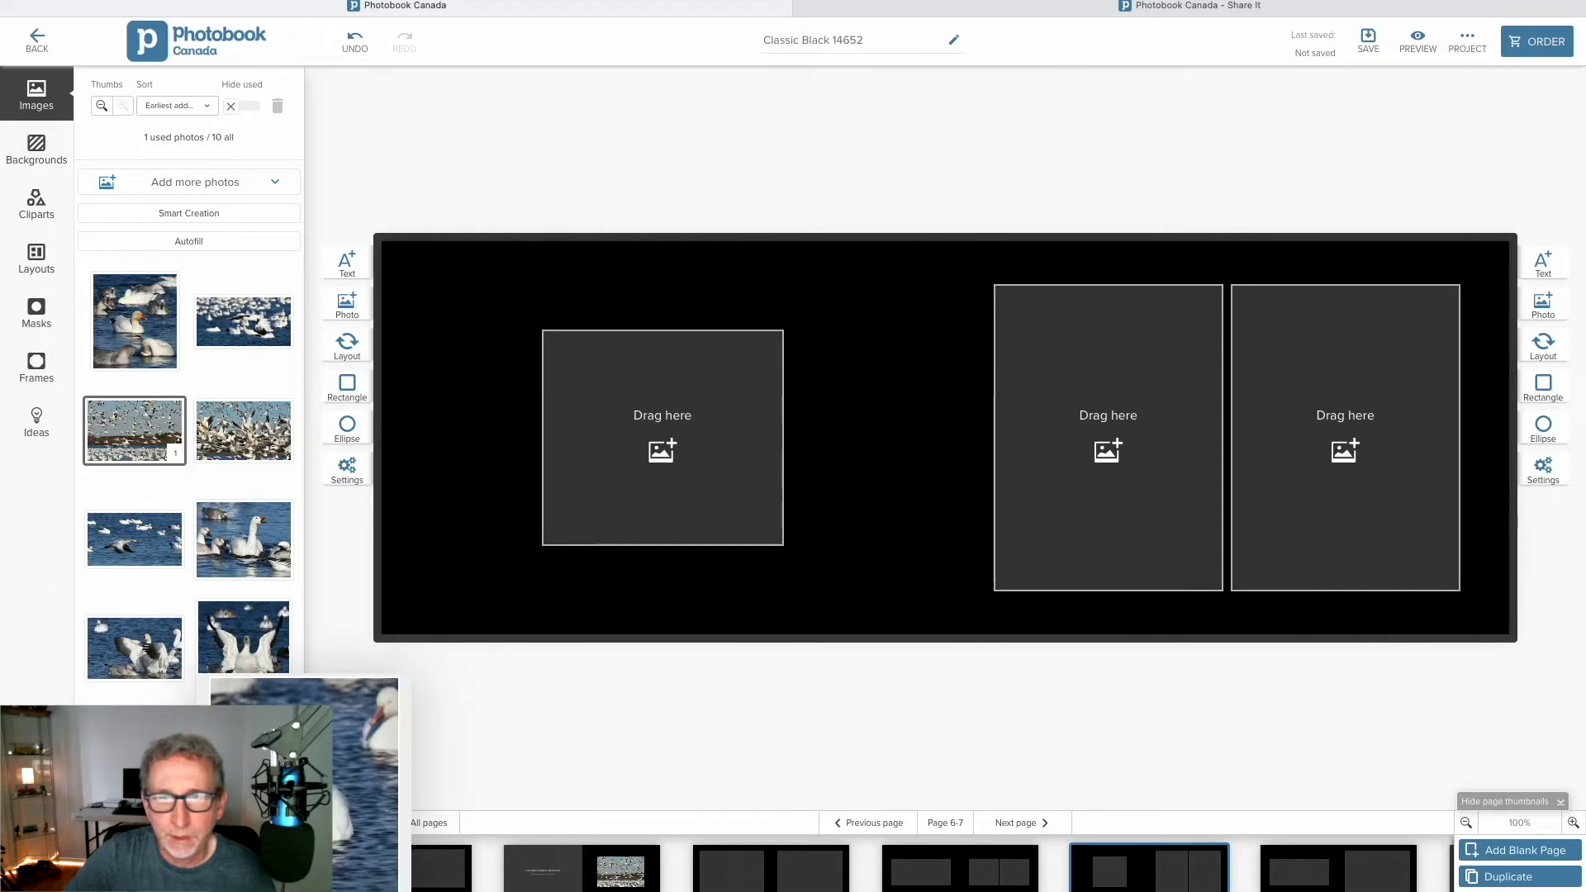
- Drop two goose photos into Page 7's boxes and fit each frame to its photo
drag(243, 636, 1107, 463)
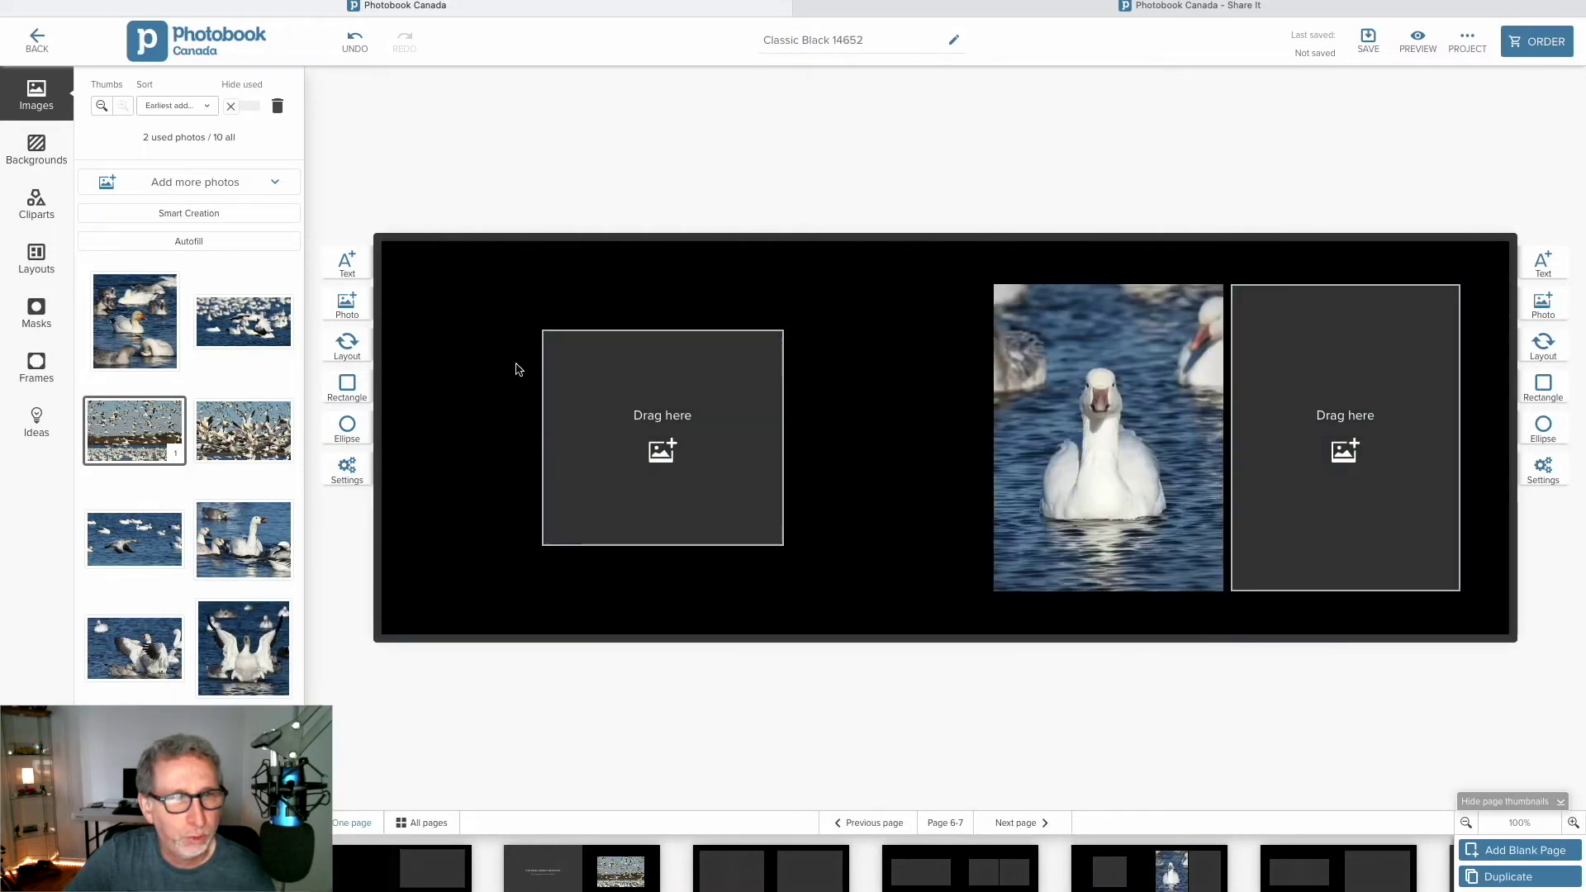
mouse_move(244, 540)
mouse_down()
mouse_move(1130, 513)
mouse_move(1334, 453)
mouse_up()
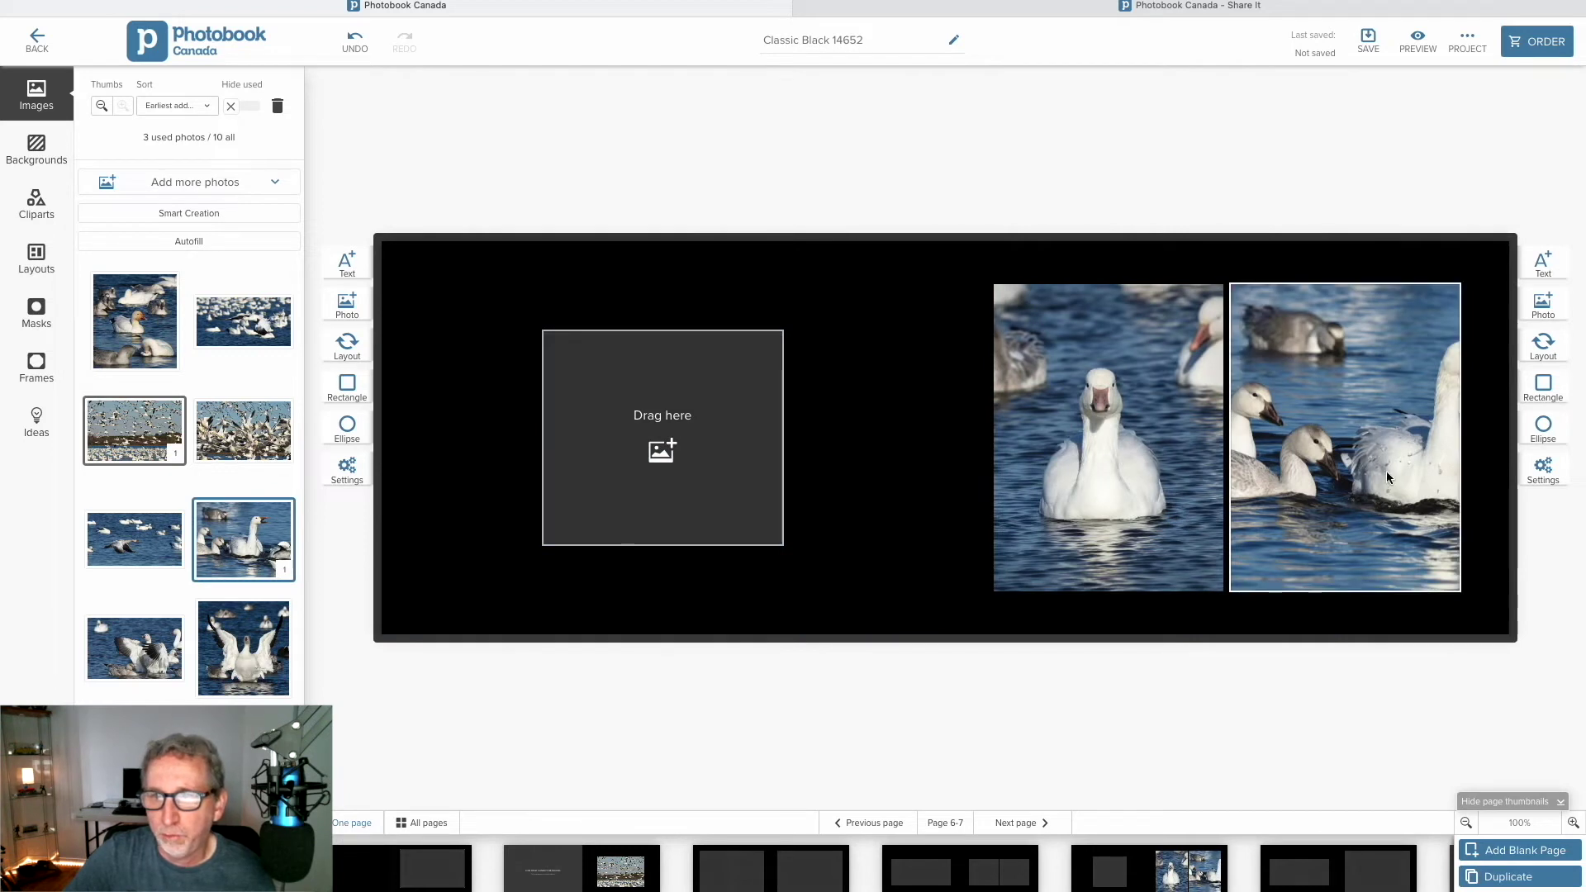
click(1268, 307)
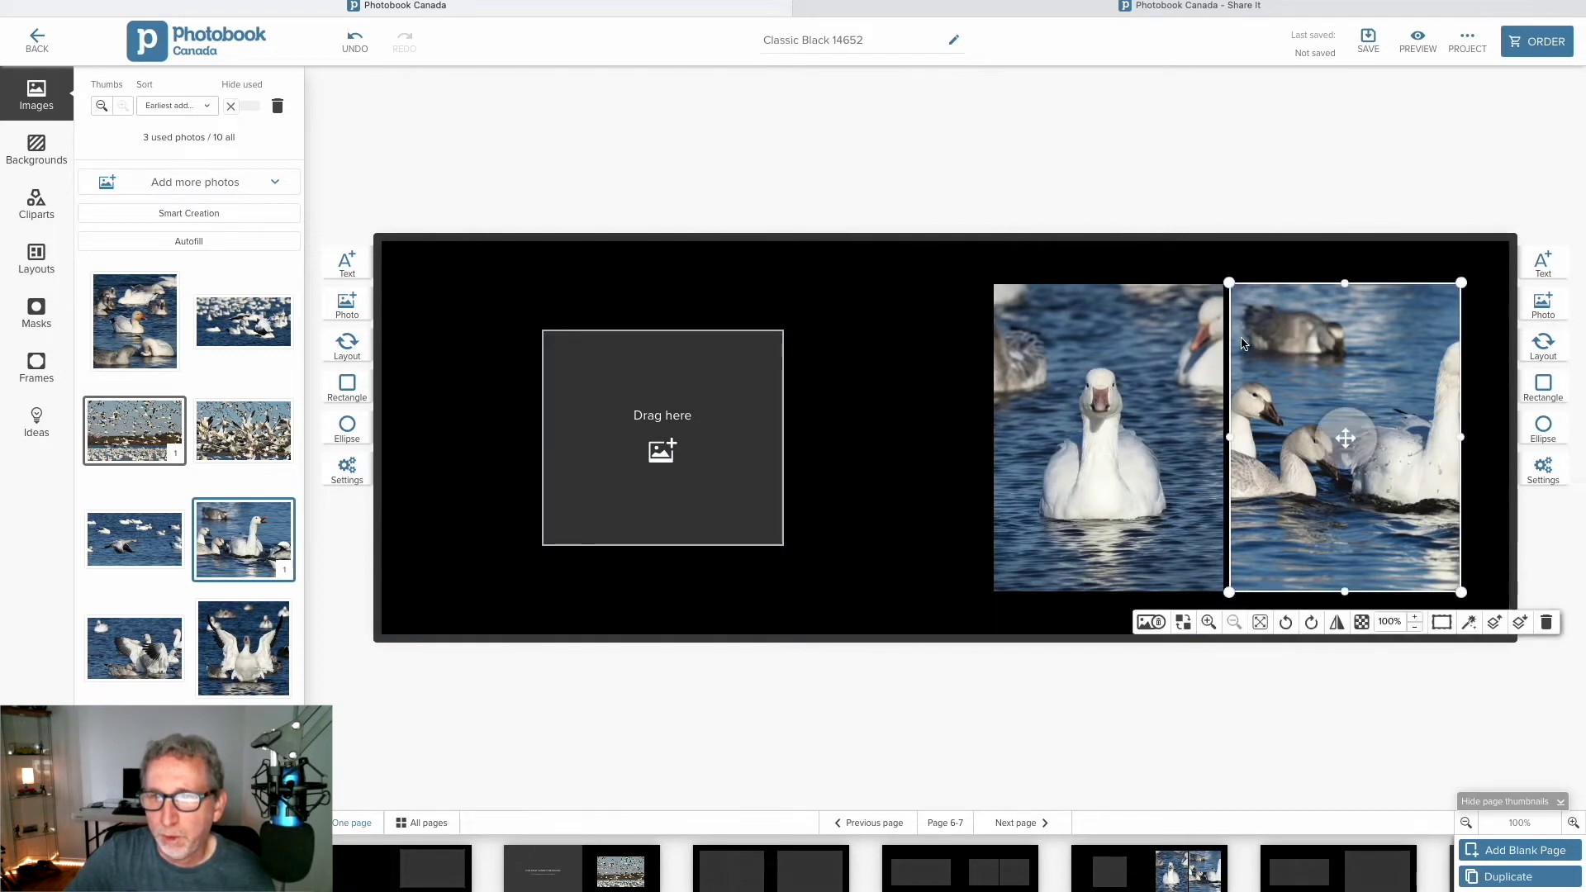
click(1260, 623)
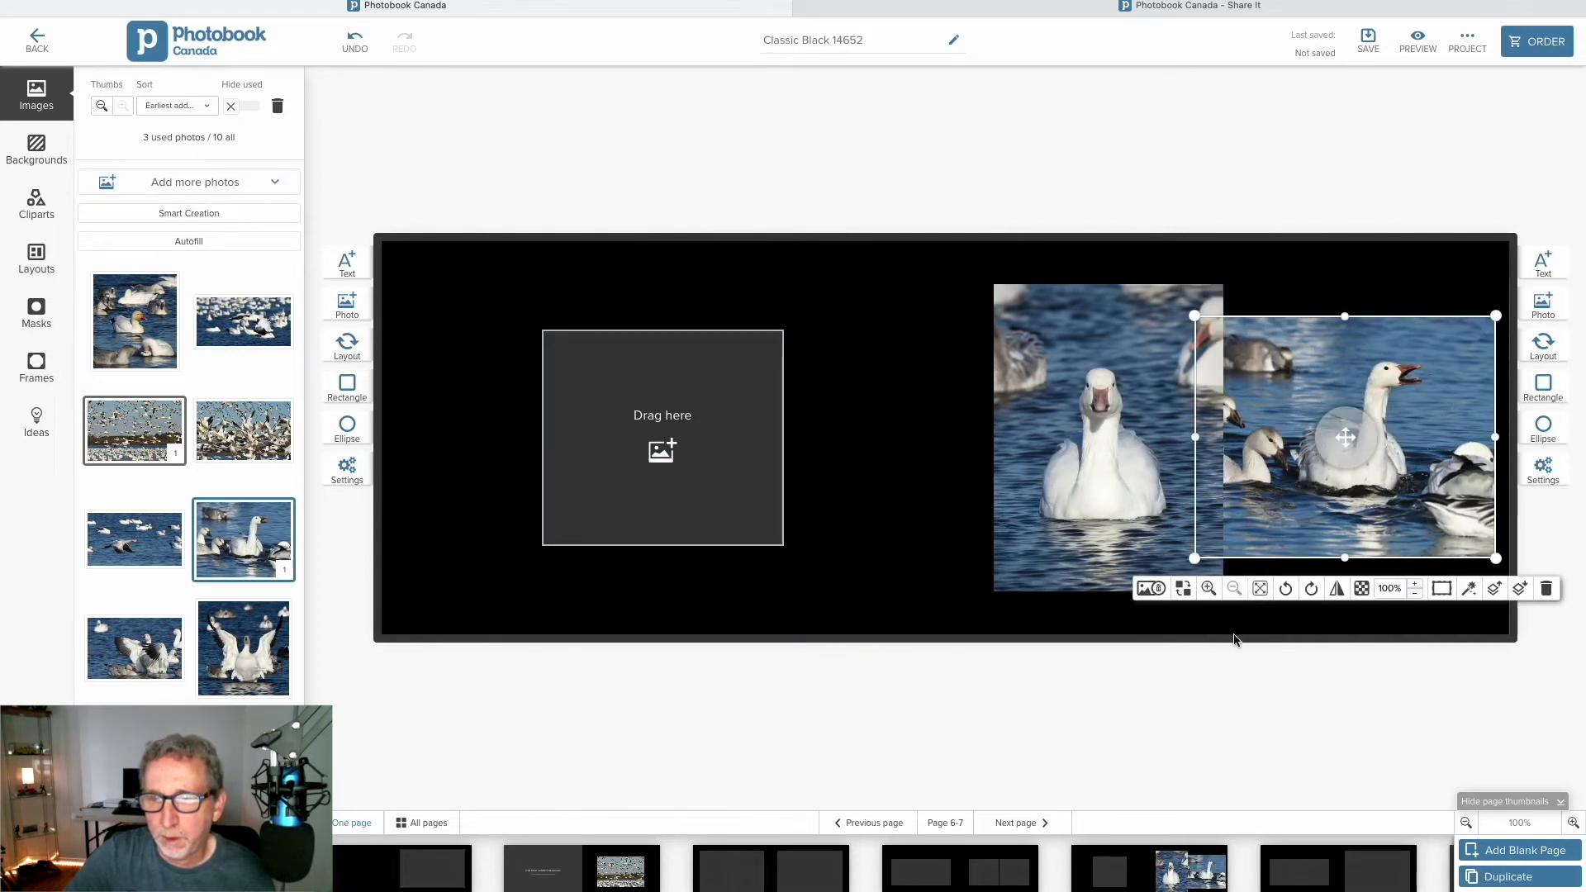
click(1137, 459)
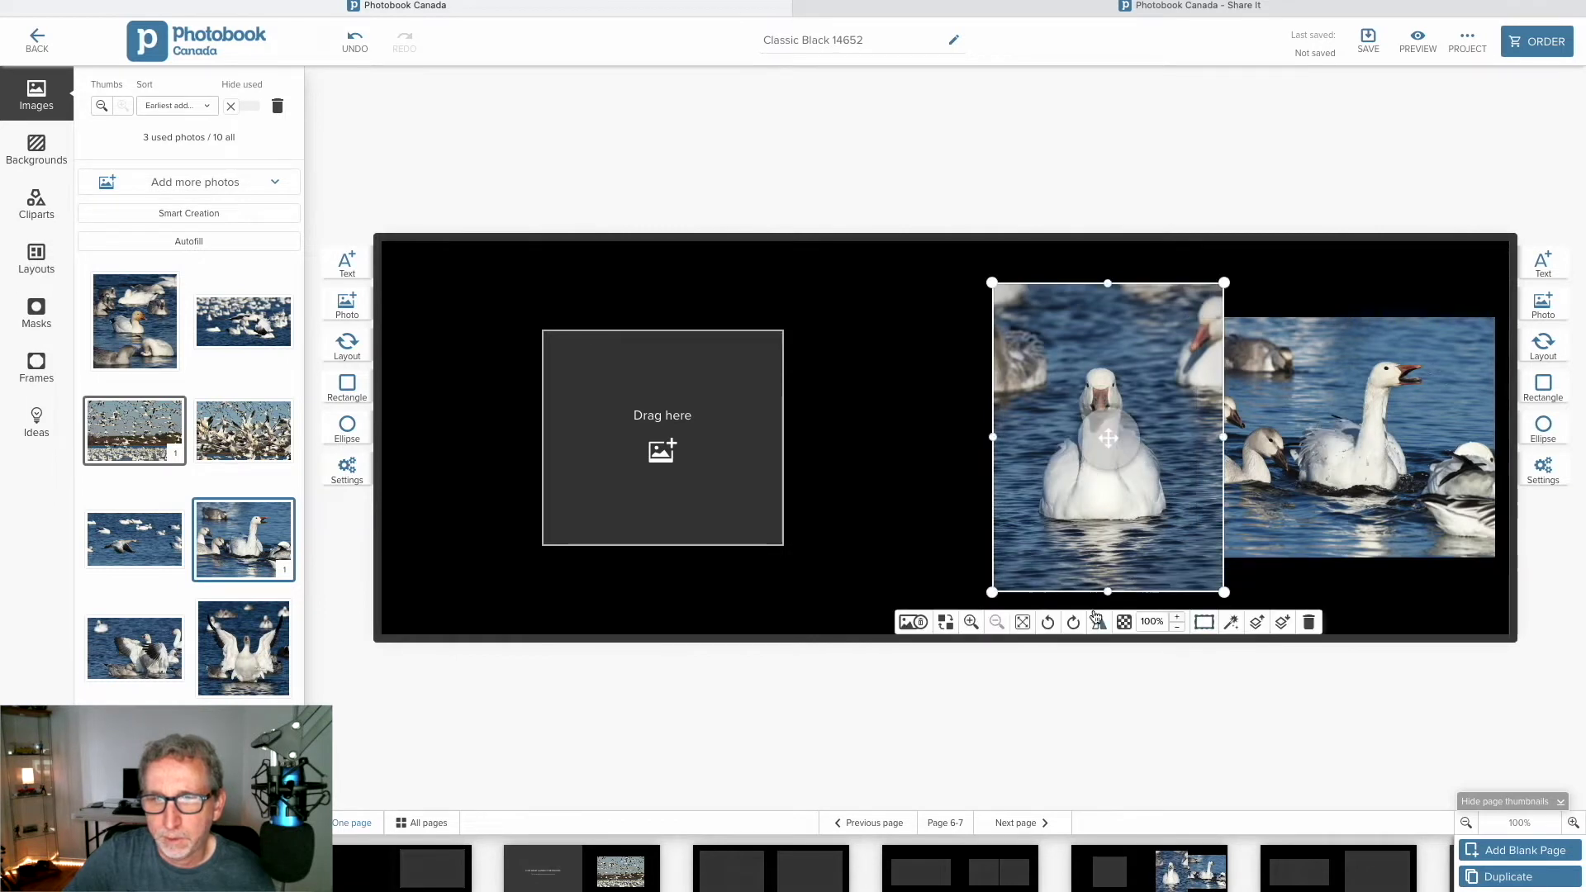
click(1096, 615)
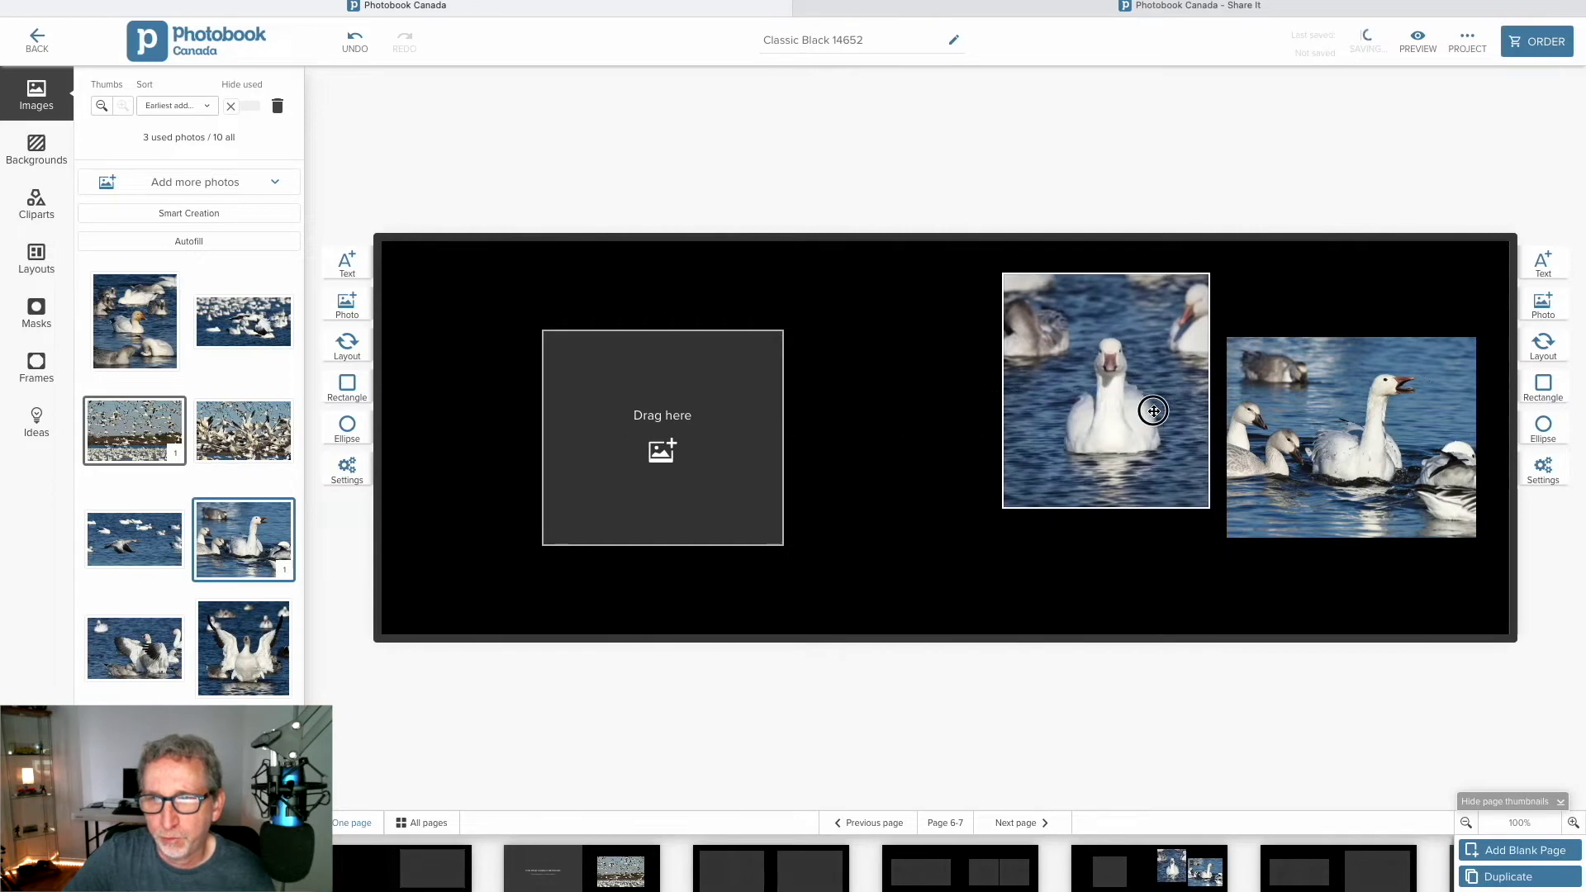
- Preview the spread, then enable Show bleeds in the Project menu, leaving rulers off
click(1427, 49)
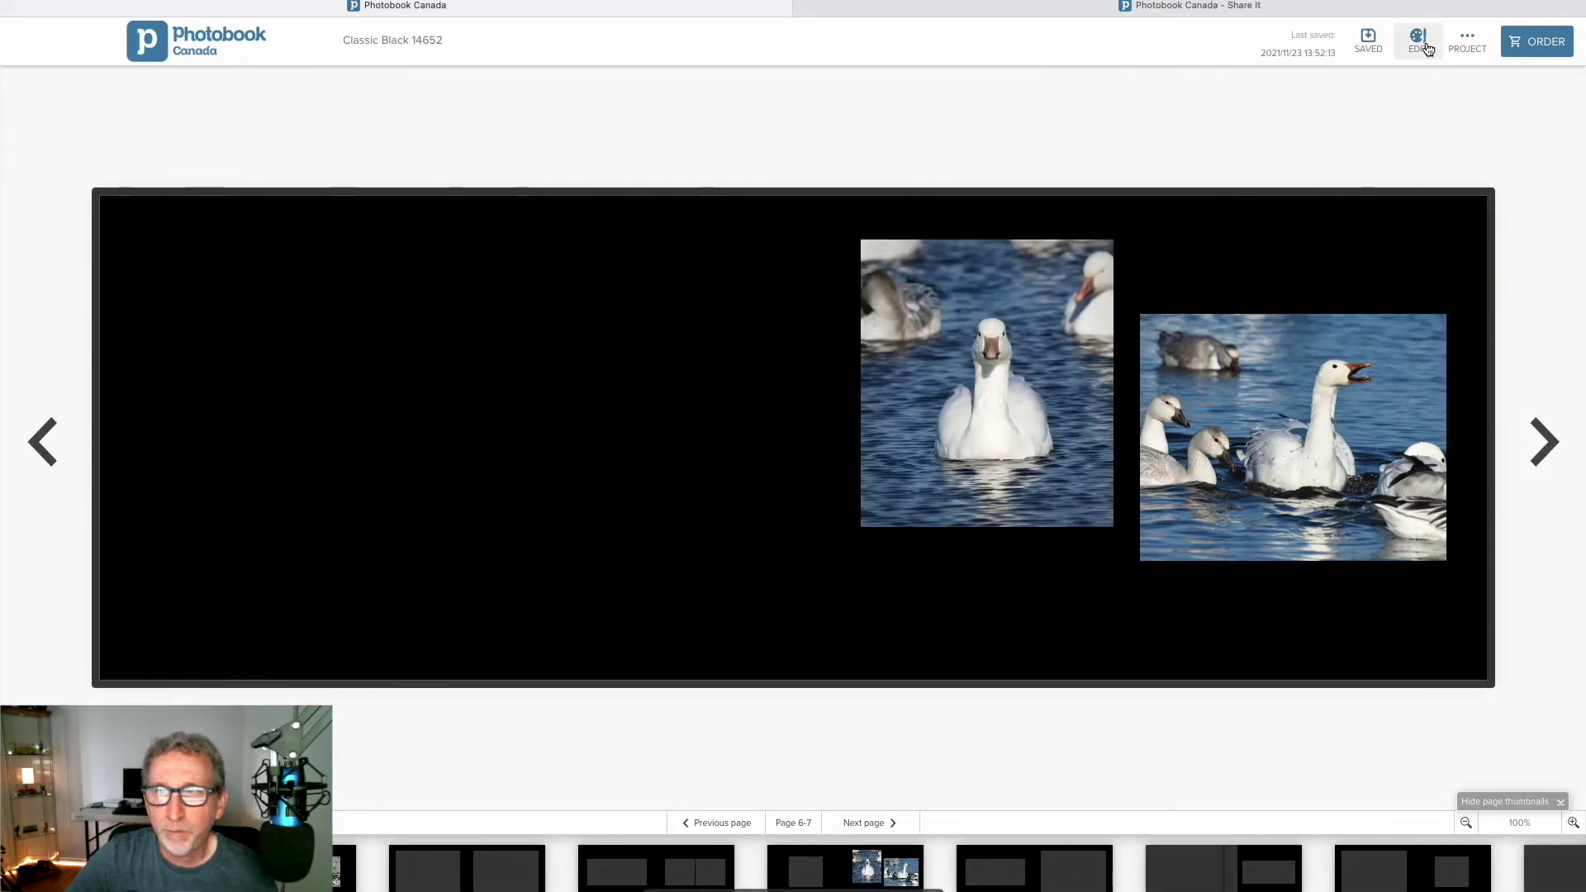
click(1428, 49)
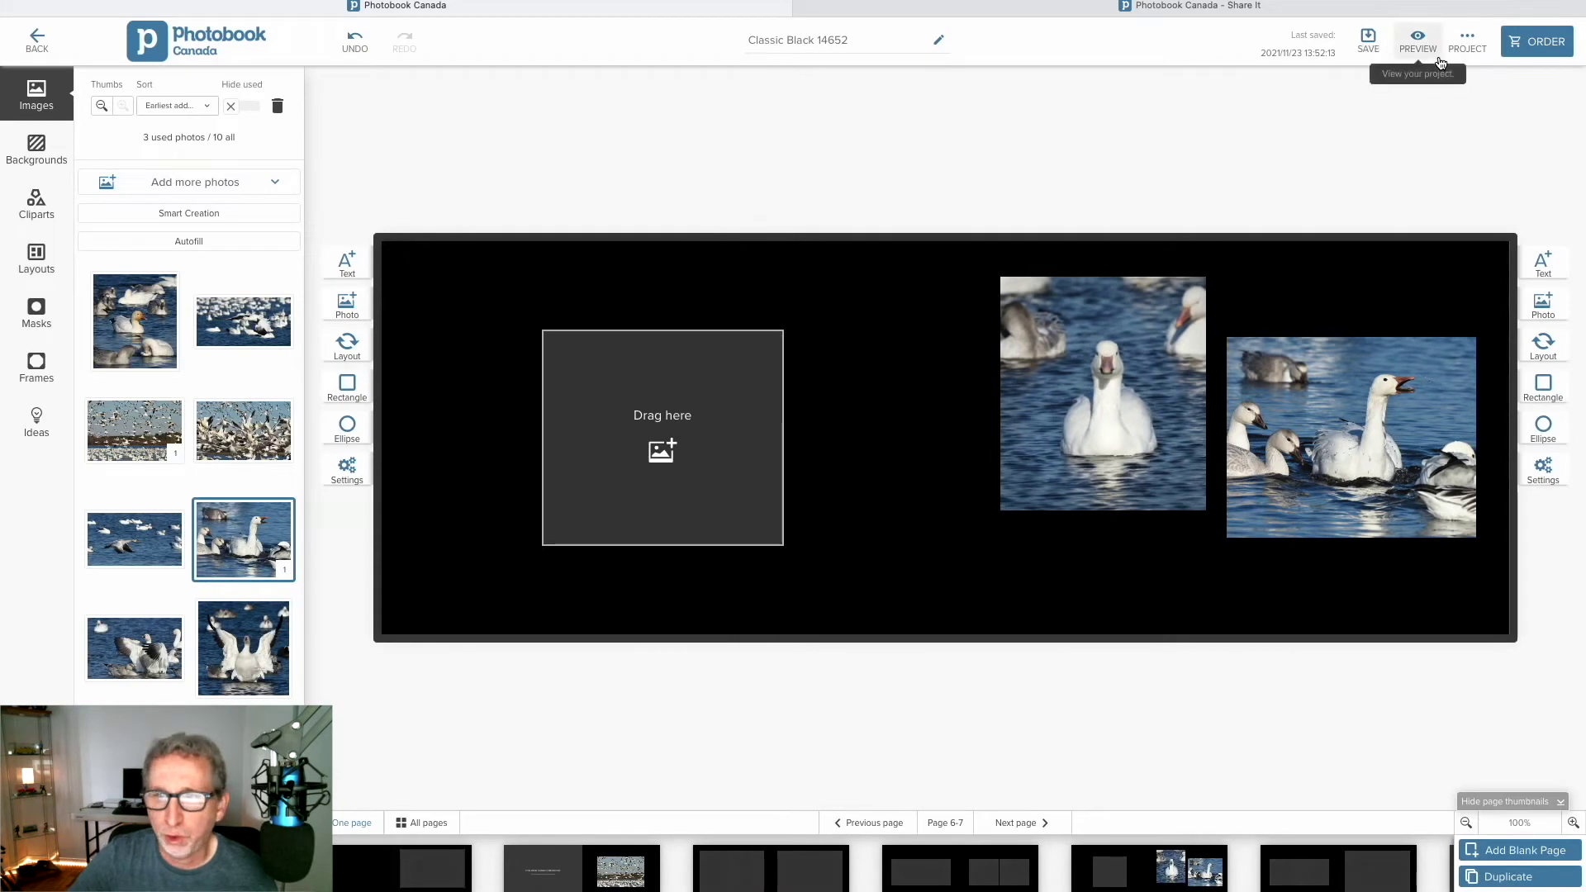
click(1467, 41)
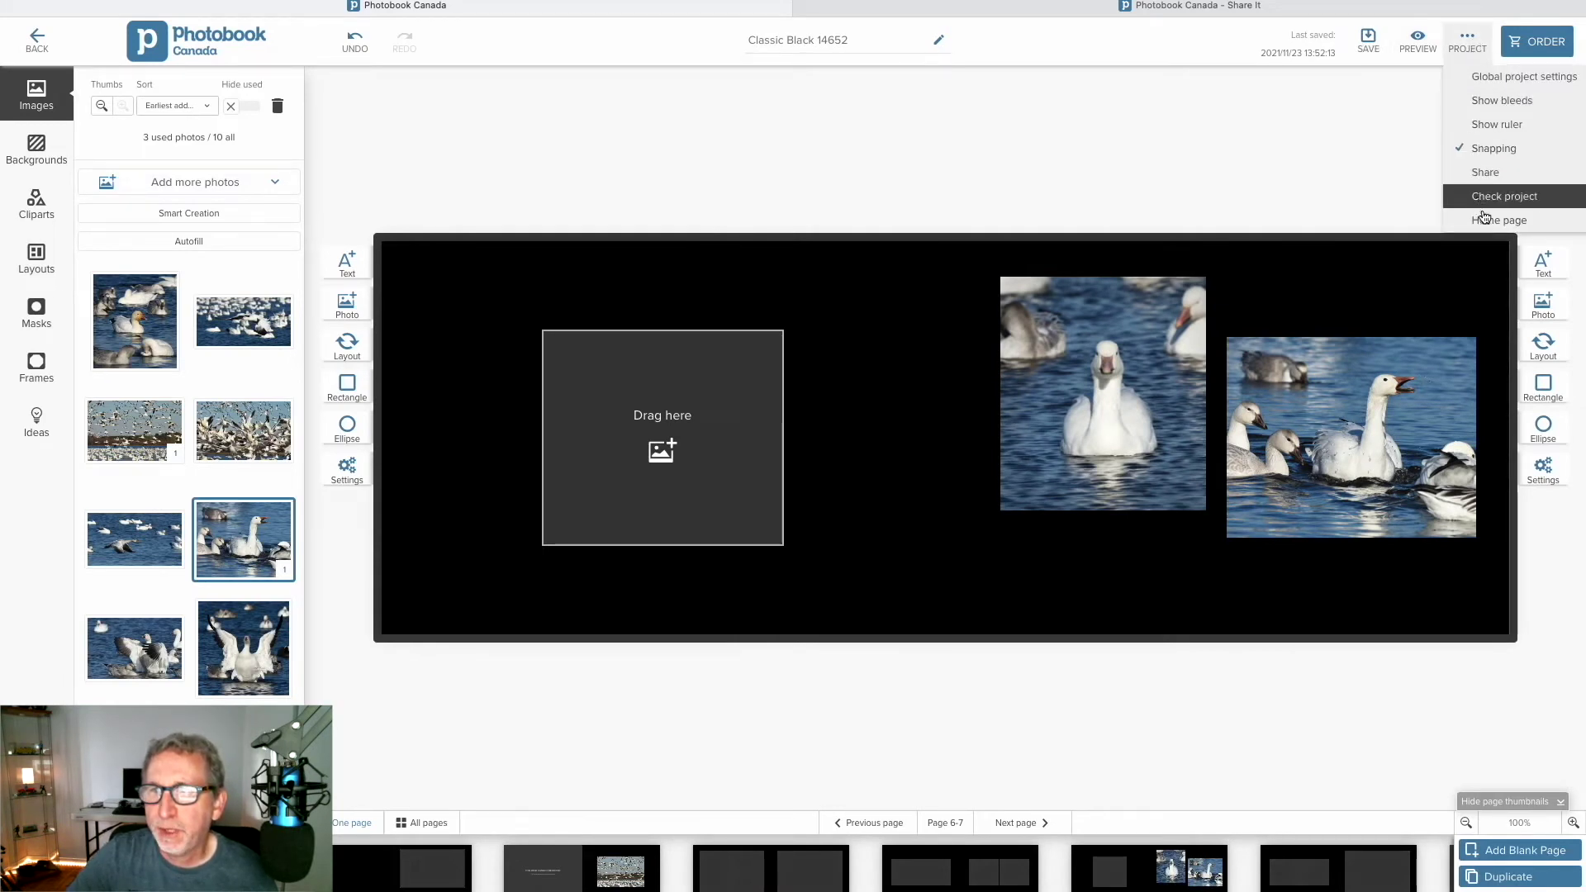
click(1494, 101)
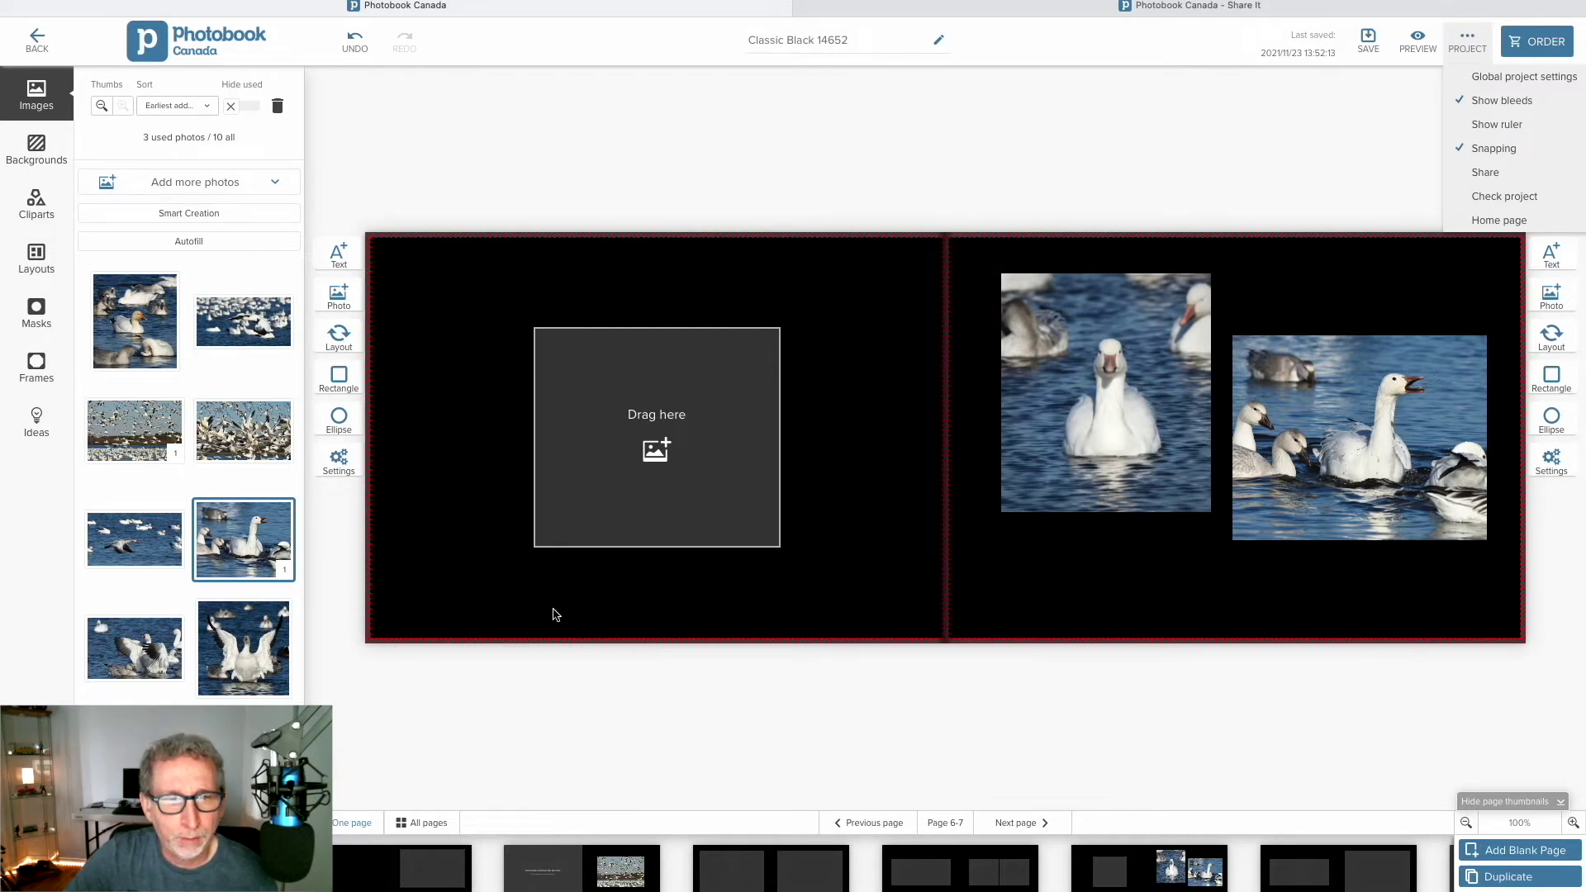
click(1497, 125)
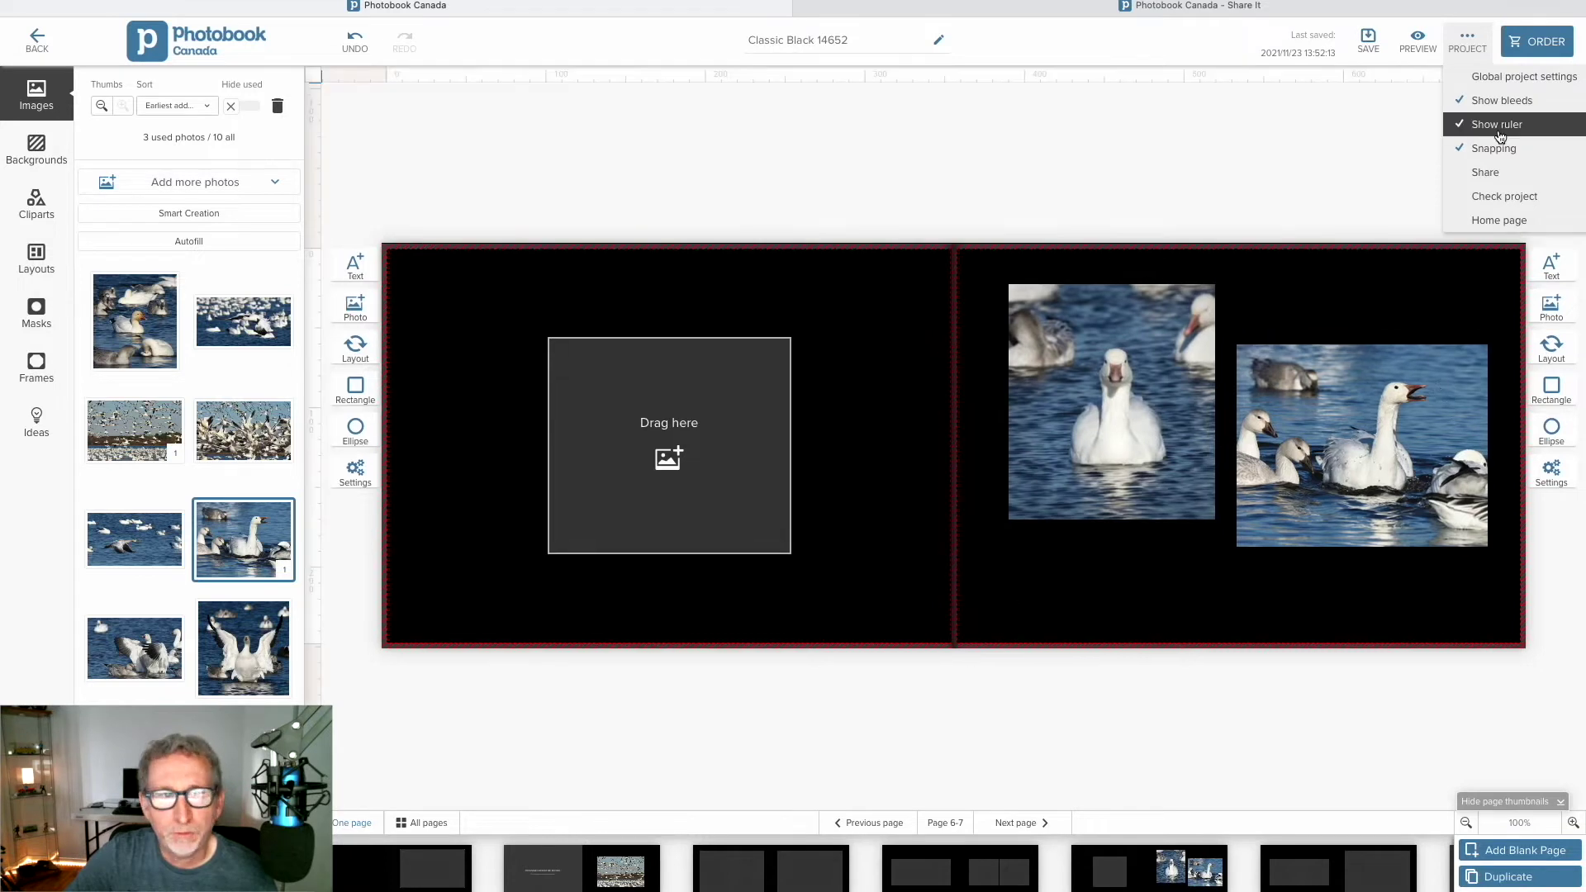
click(1500, 131)
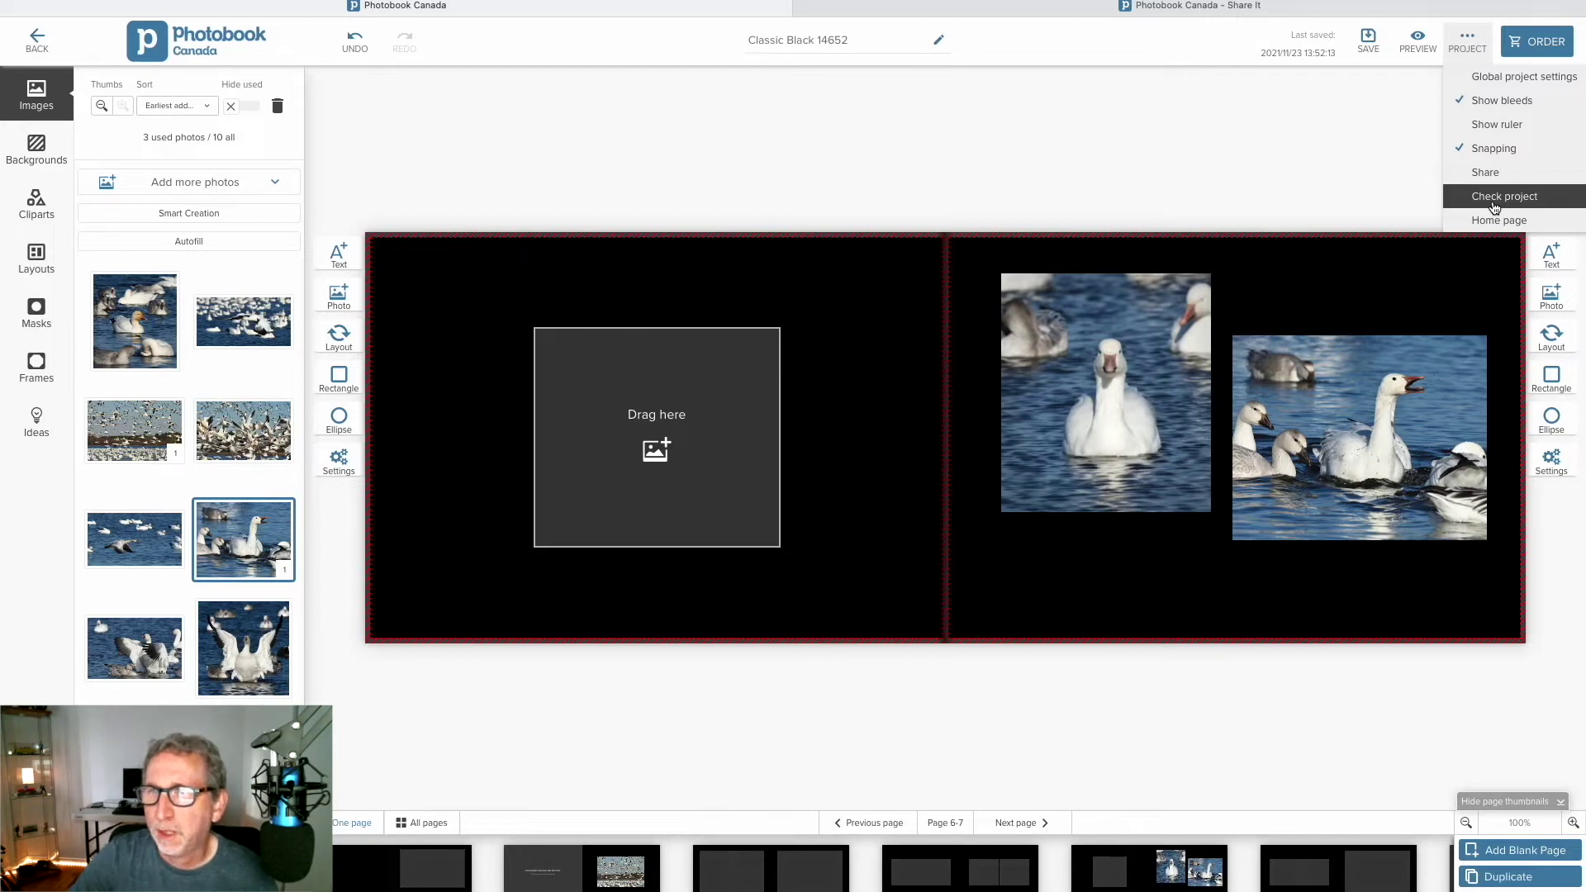
click(1470, 38)
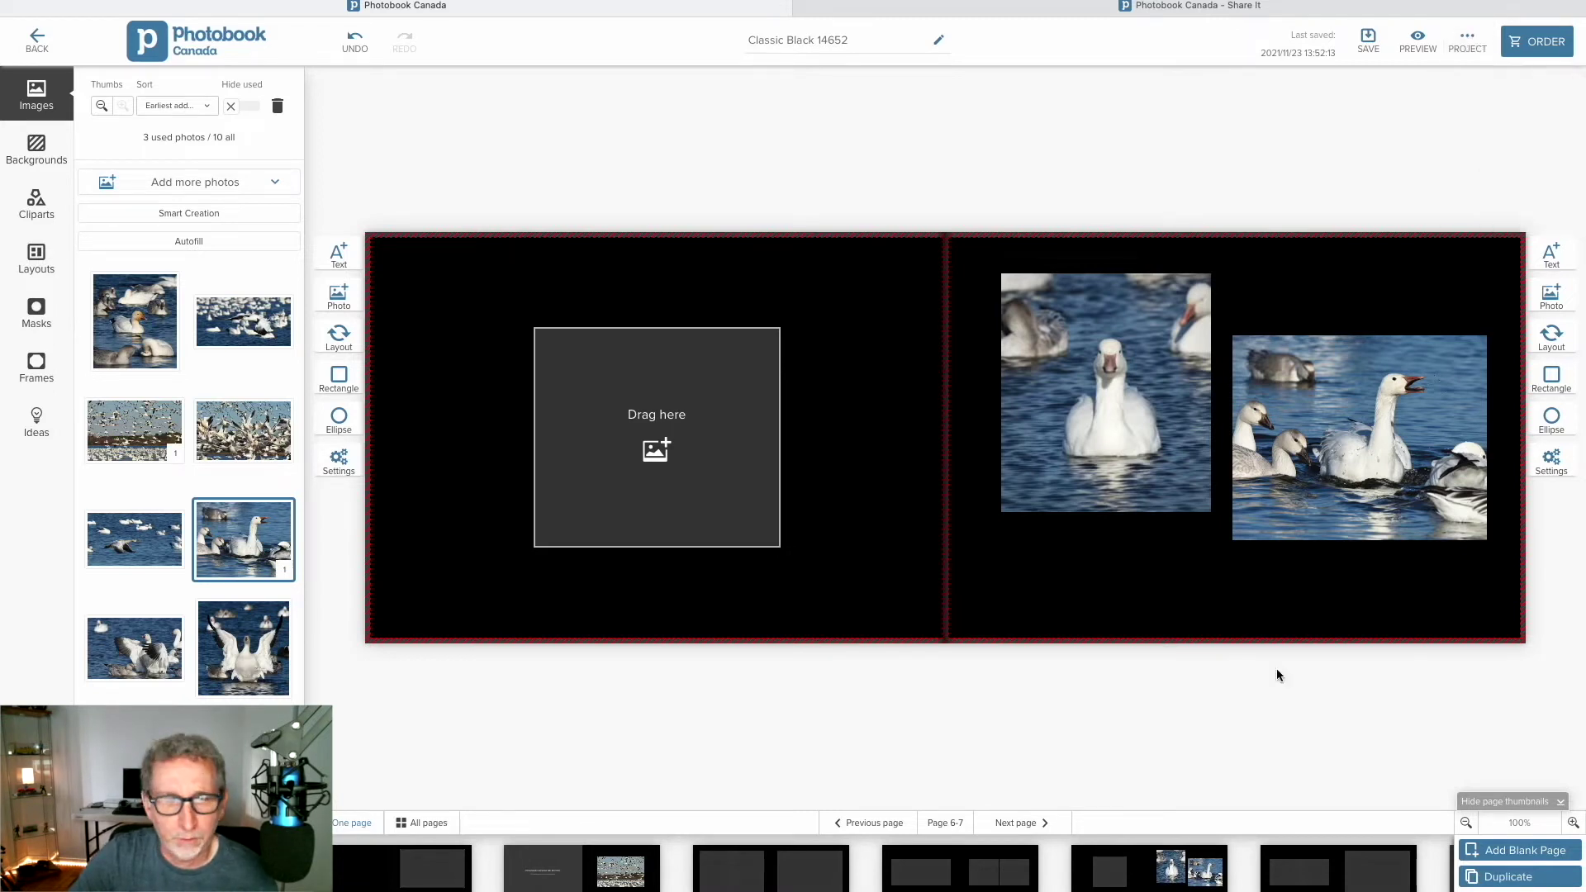
click(1020, 824)
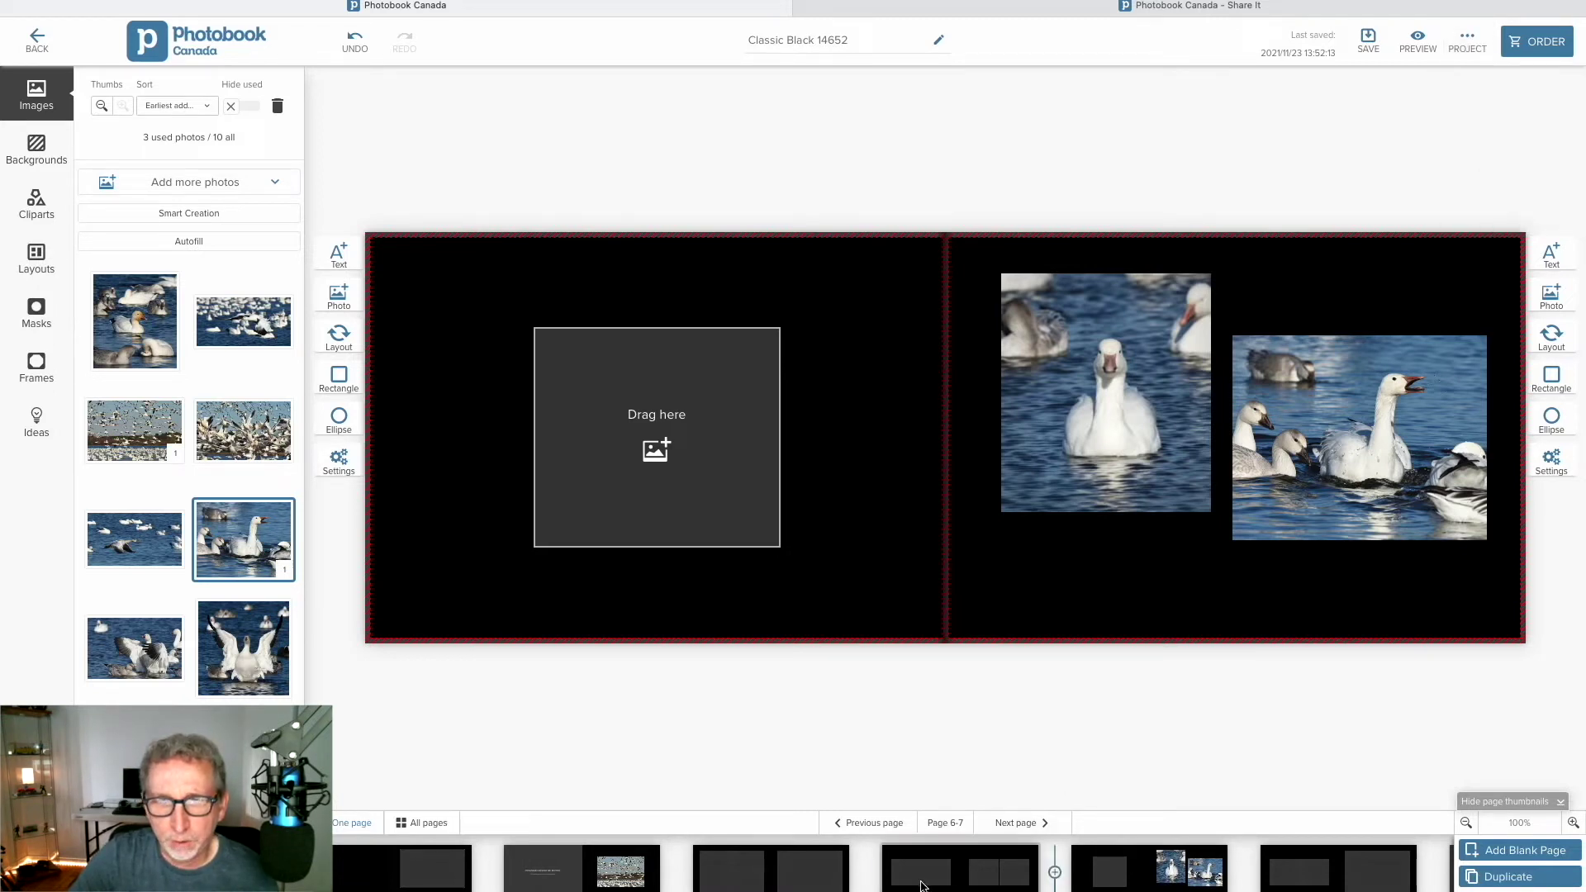
- Delete the empty frames and text box from pages 4-5 and place the flock photo there
click(747, 450)
click(858, 566)
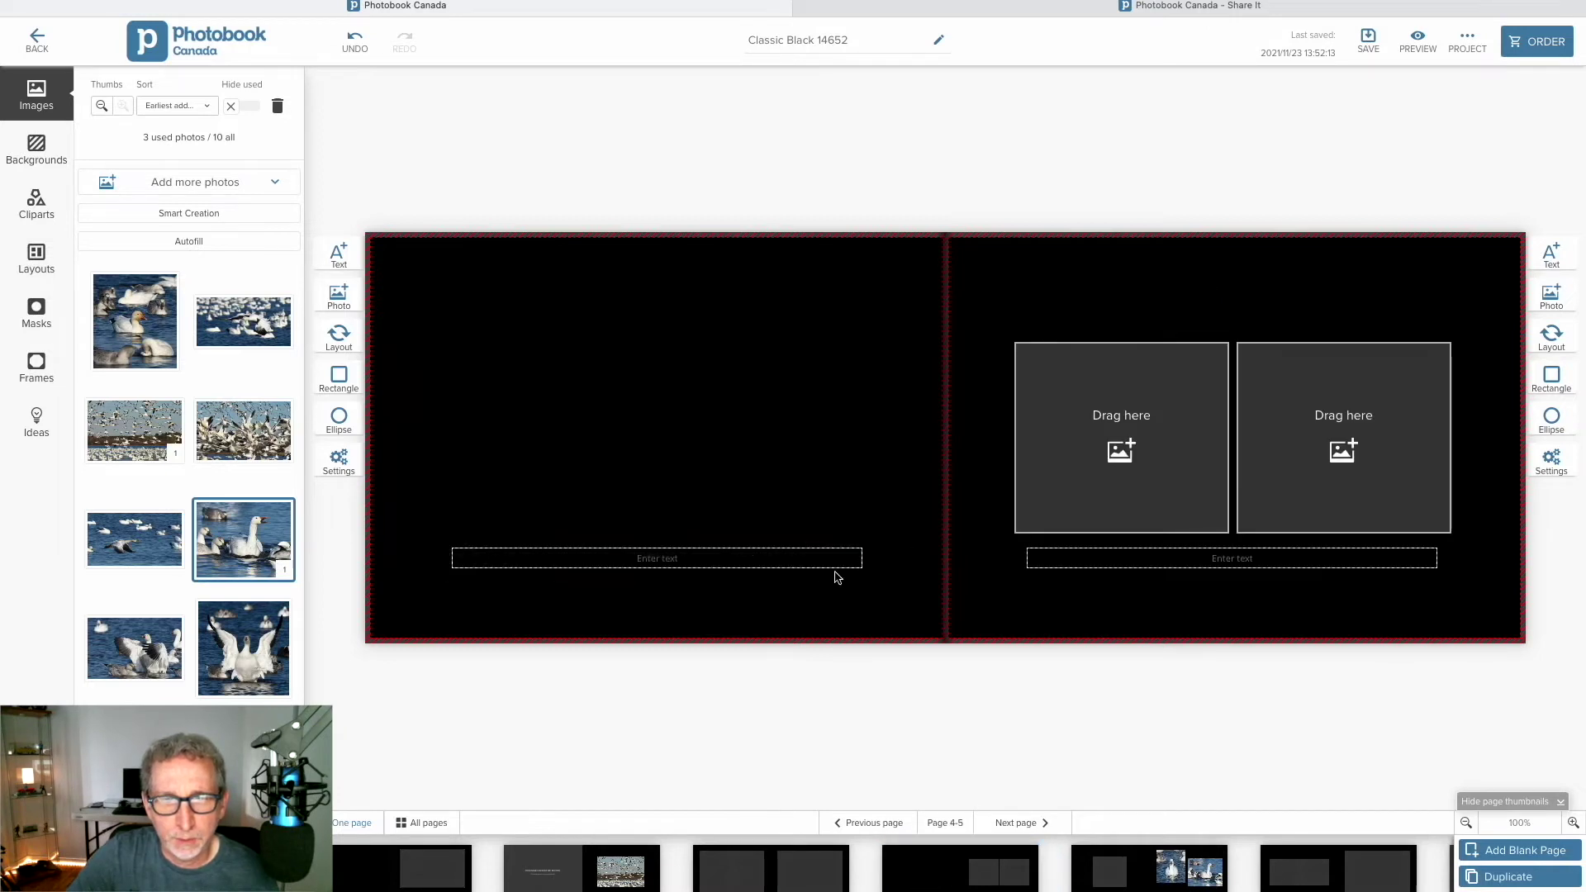
click(820, 570)
click(859, 593)
click(1106, 500)
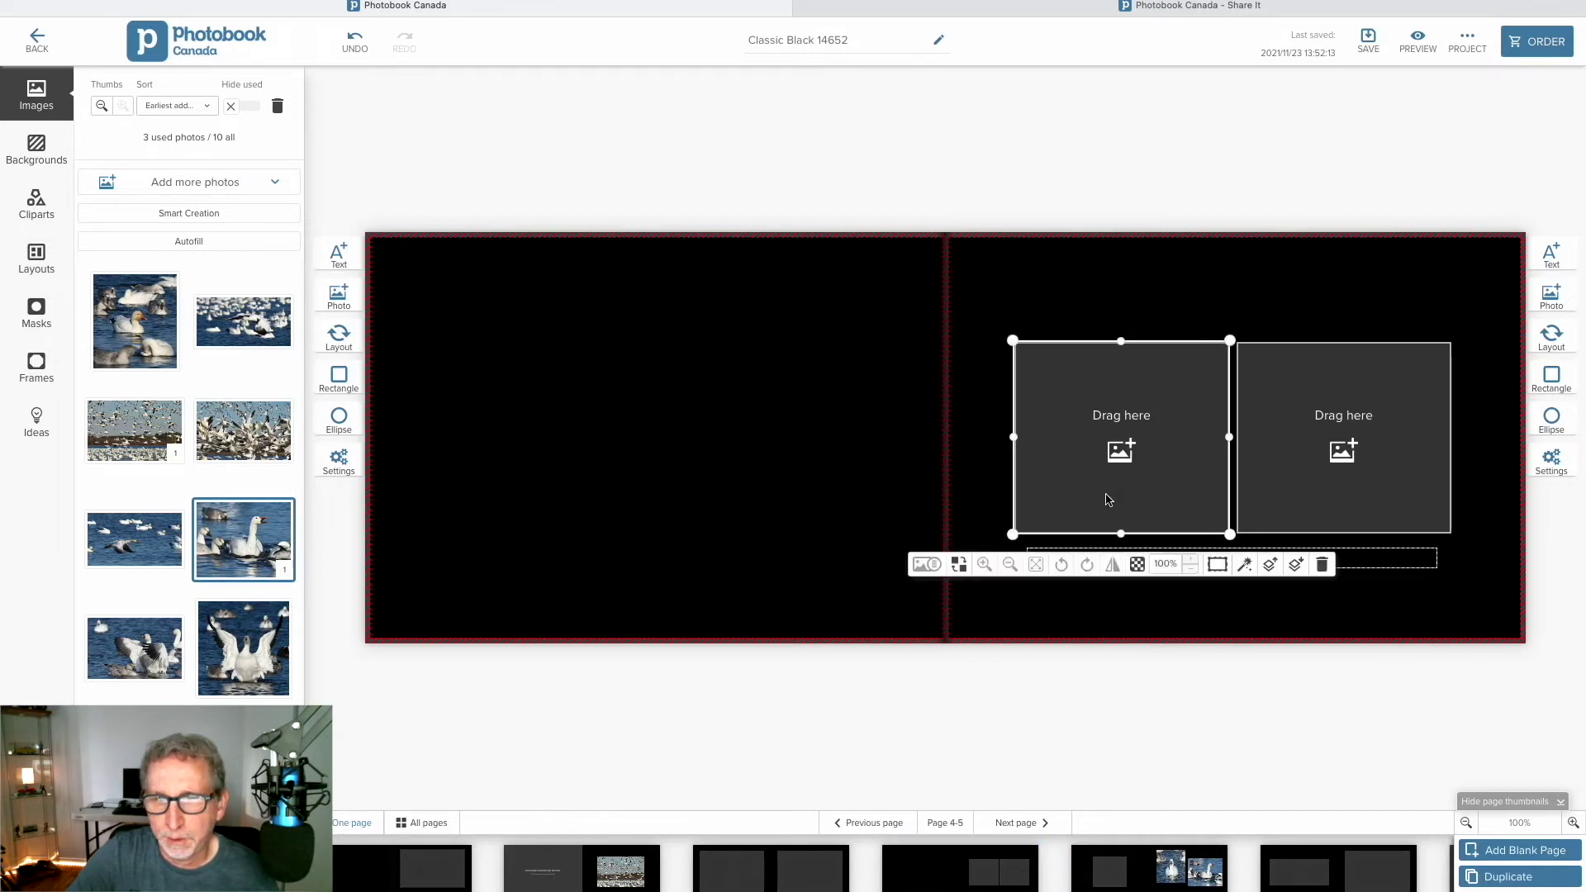
key(Delete)
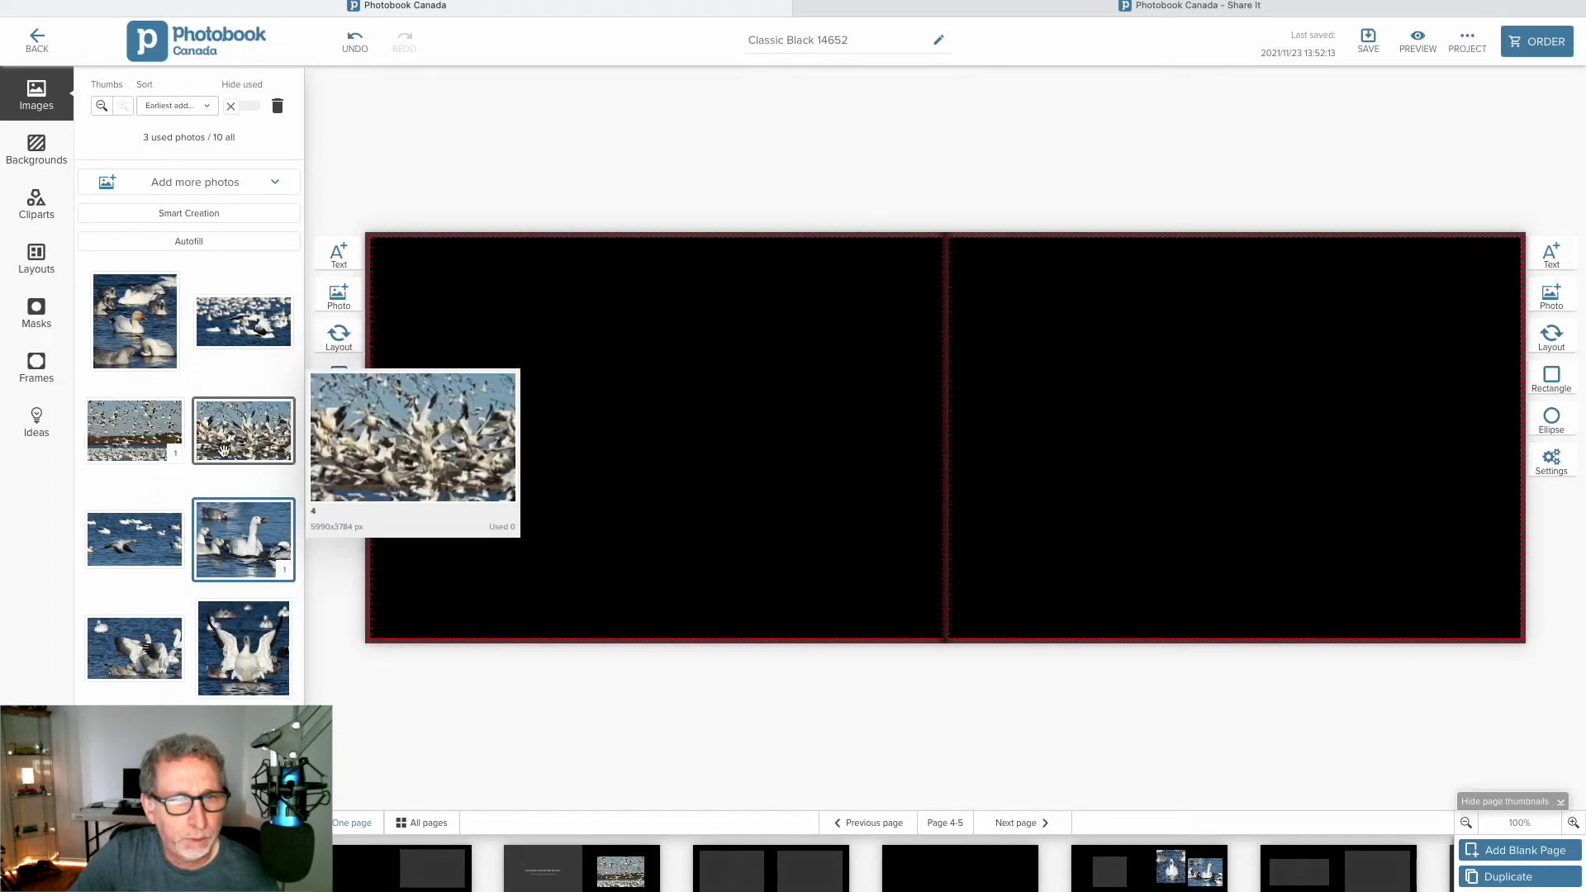
drag(227, 436, 806, 458)
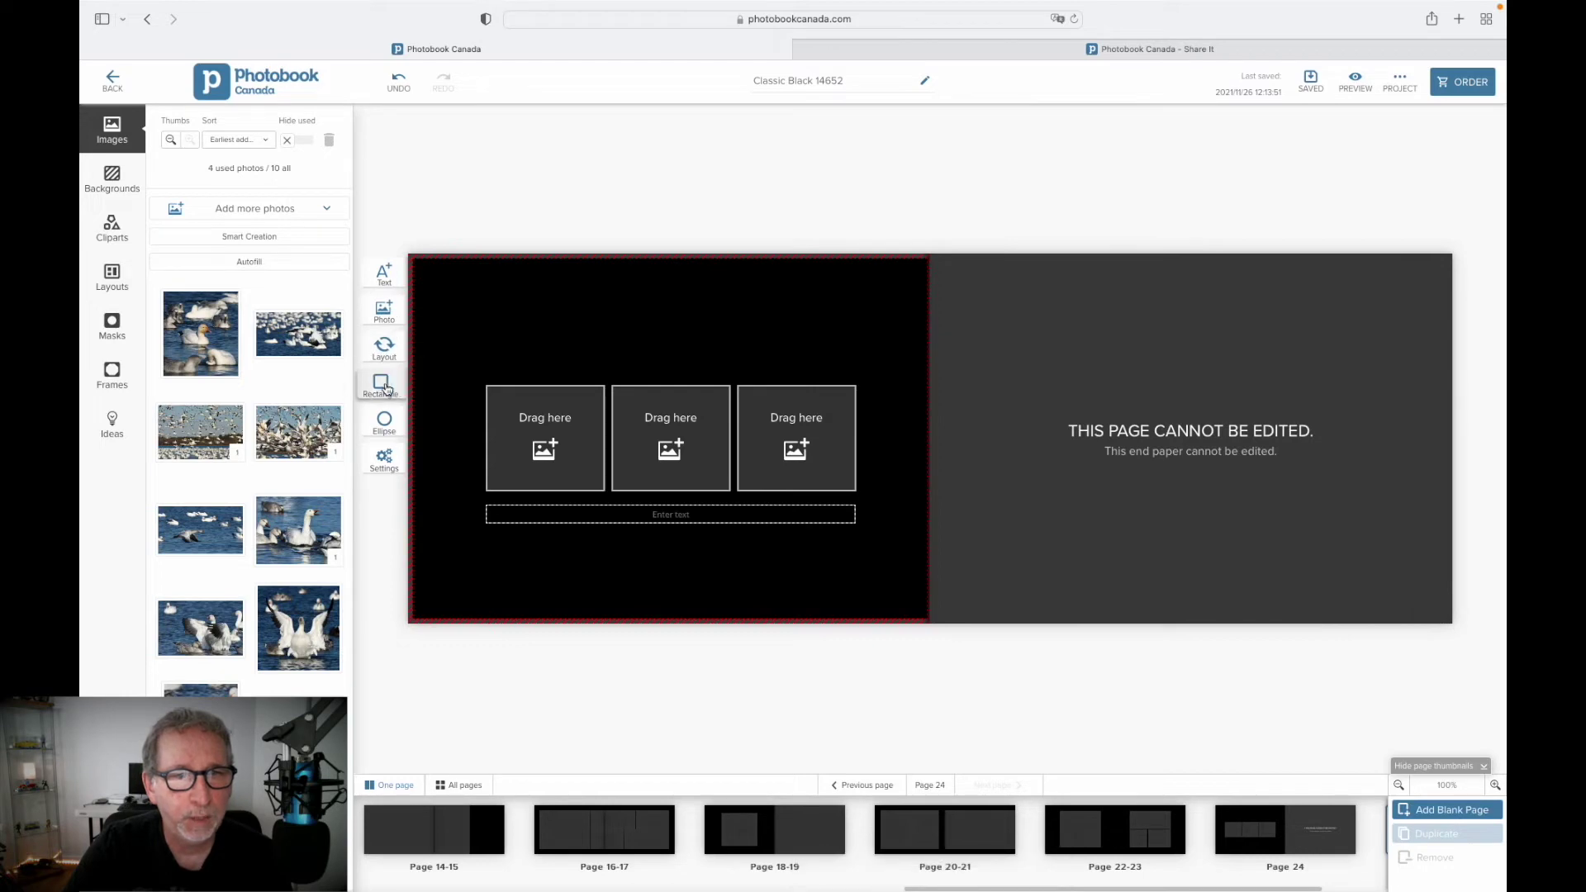
- Review the 14x10 landscape, Imagewrap hardcover, layflat settings unchanged, then open the Project menu
click(385, 459)
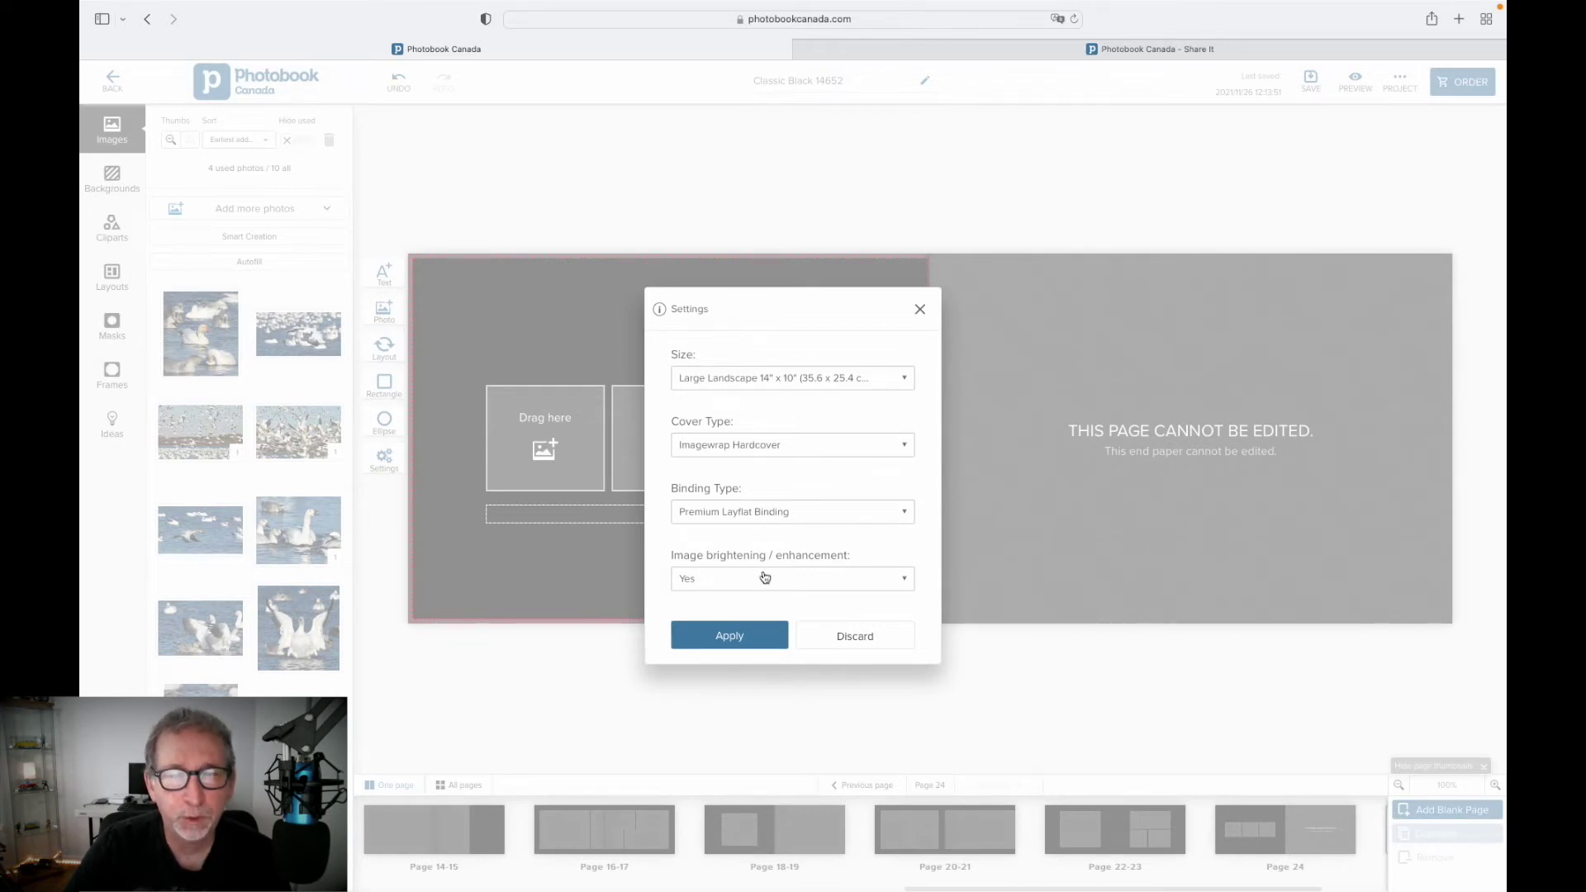
key(Escape)
click(1401, 80)
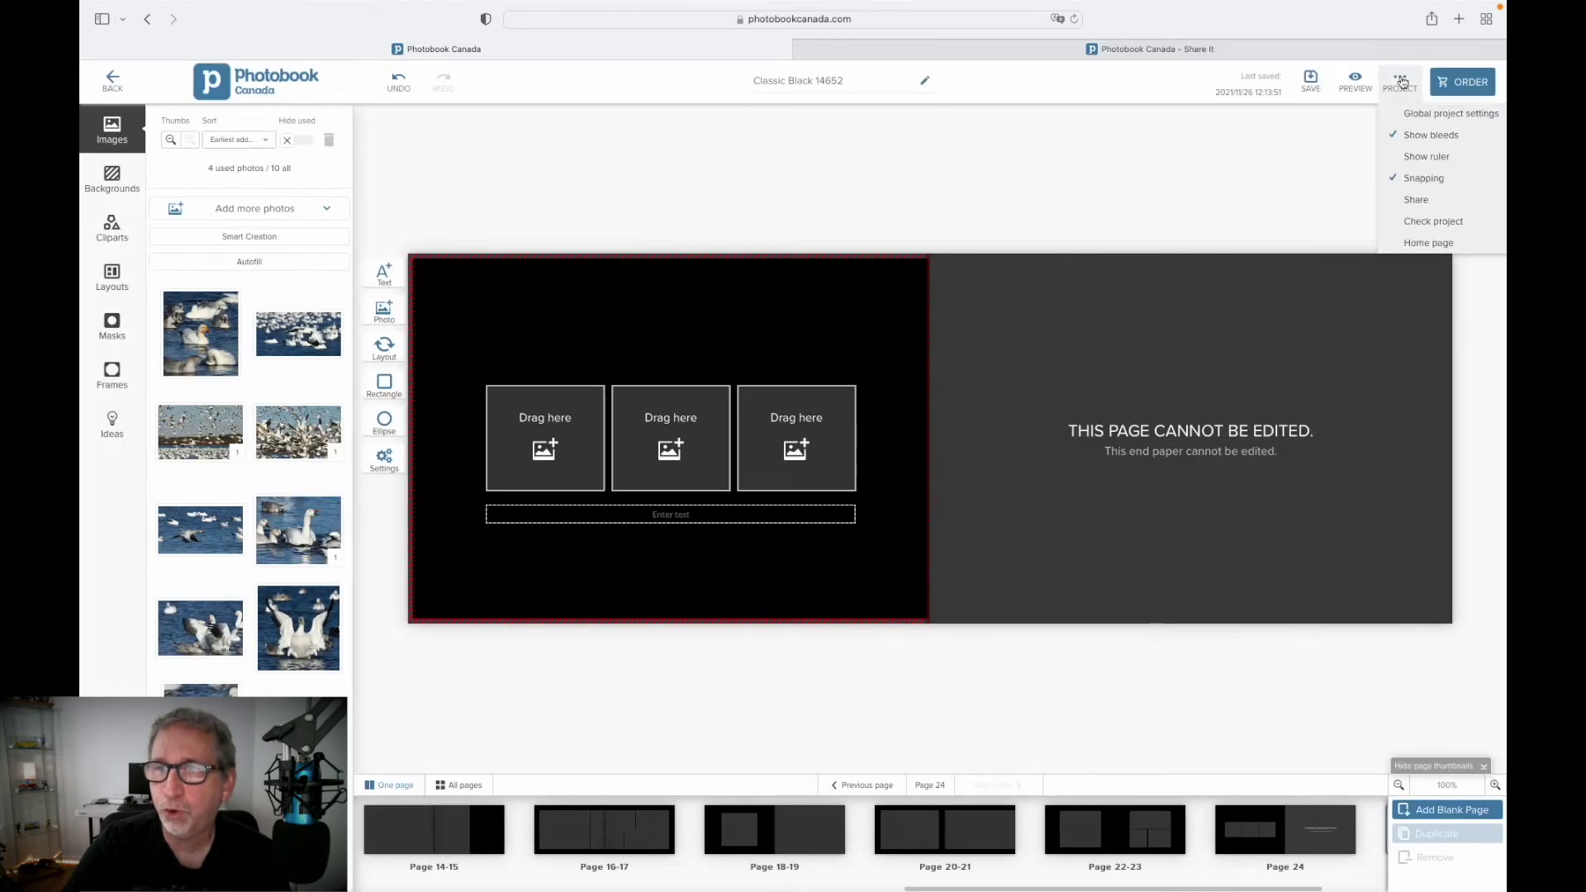
- Run Check project to flag items needing attention, then return to Page 1
click(1434, 221)
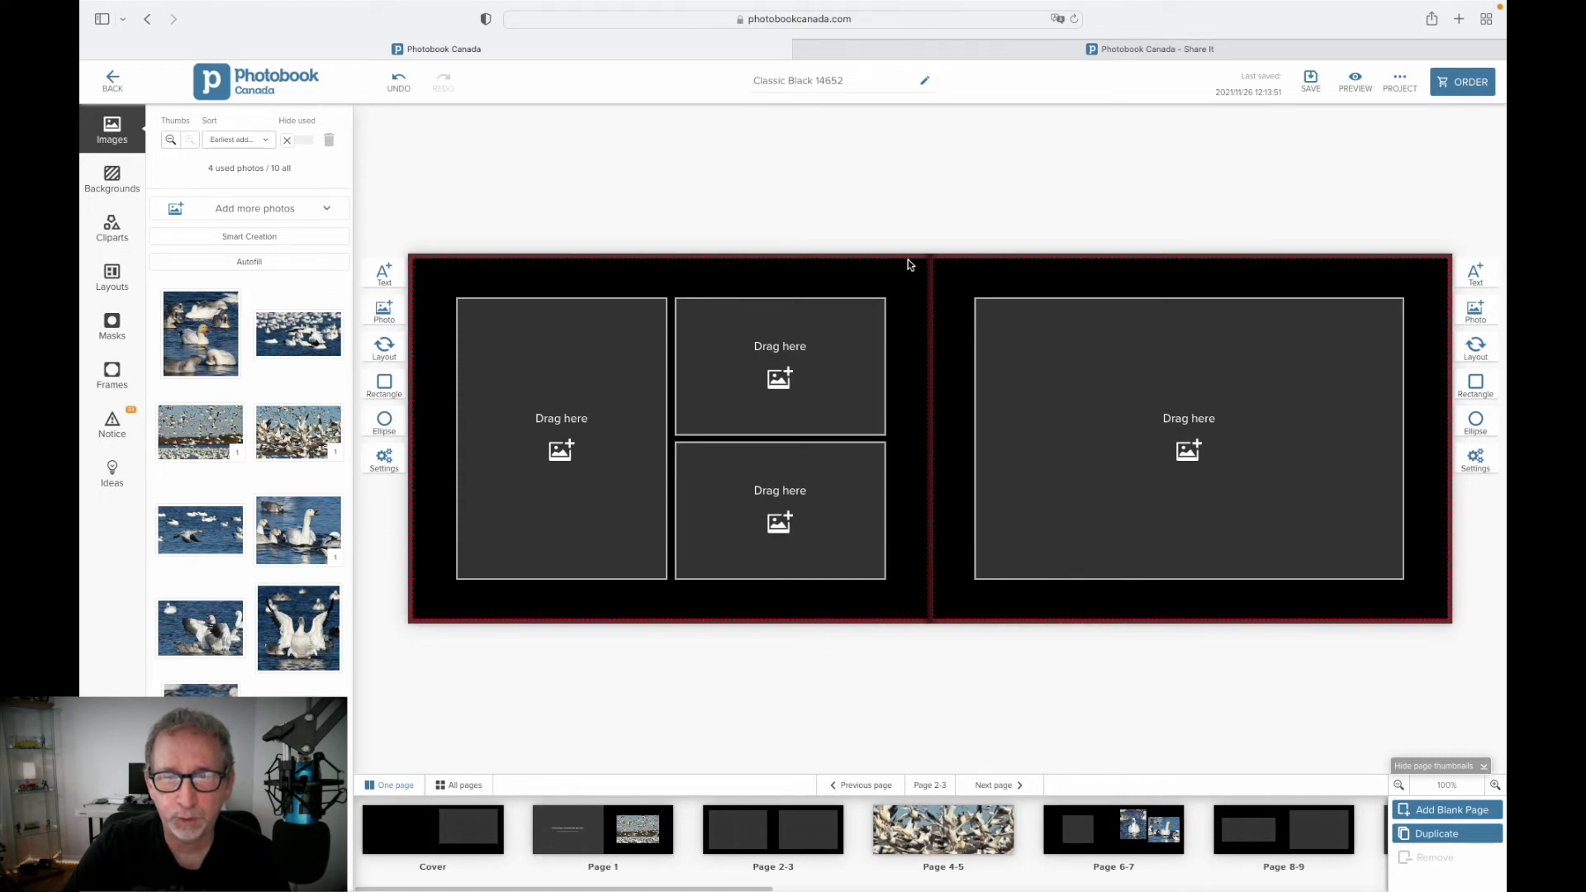
click(857, 787)
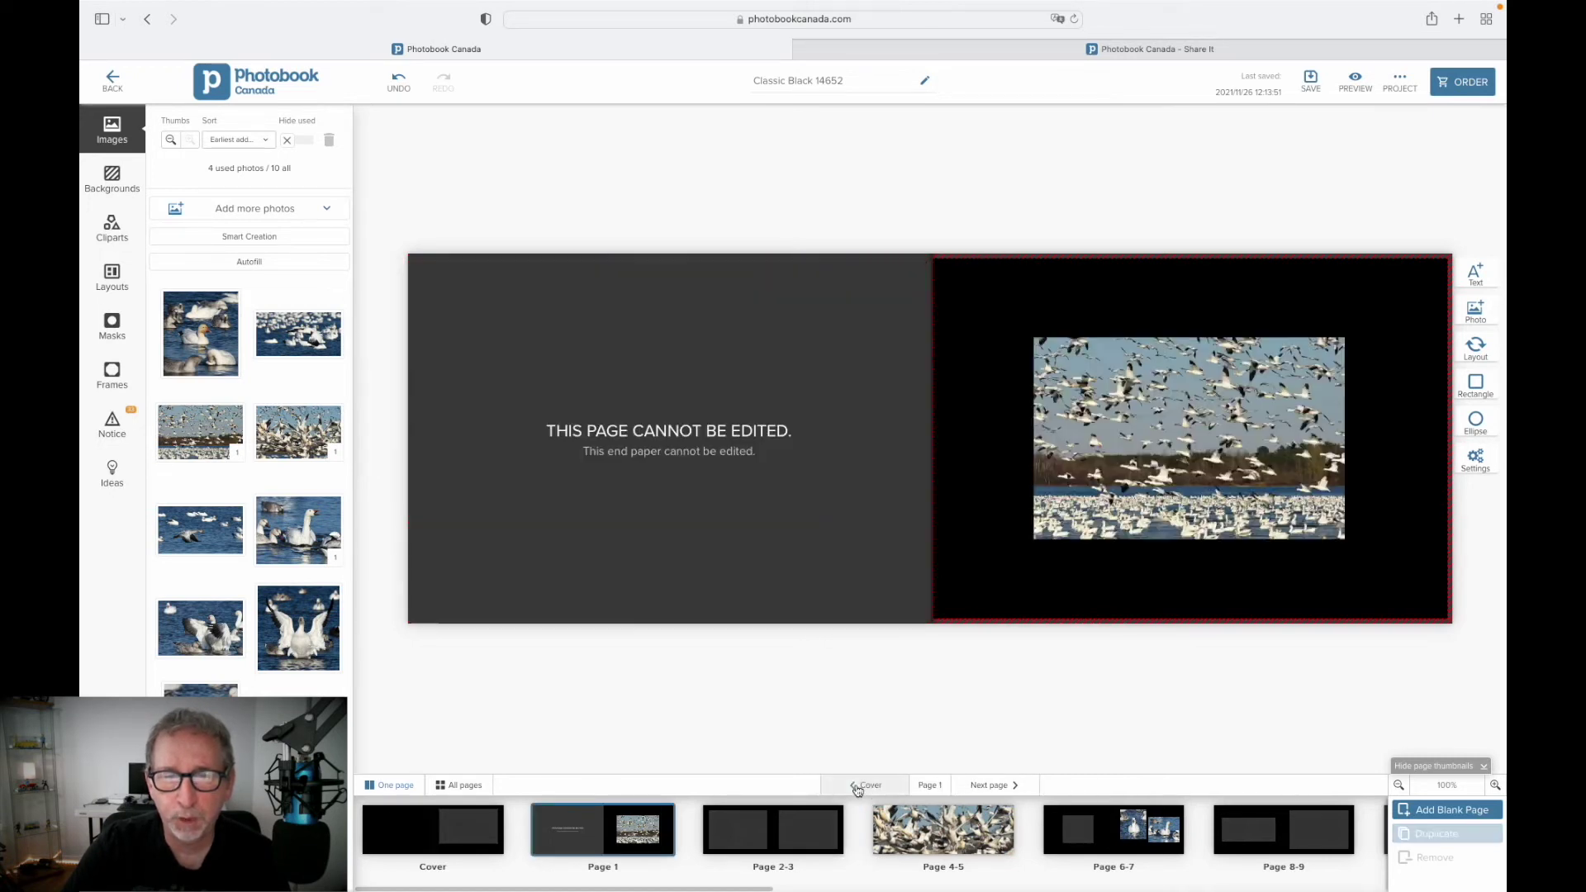
- Step back from Page 1 to the cover spread with its empty front-cover photo box
click(857, 788)
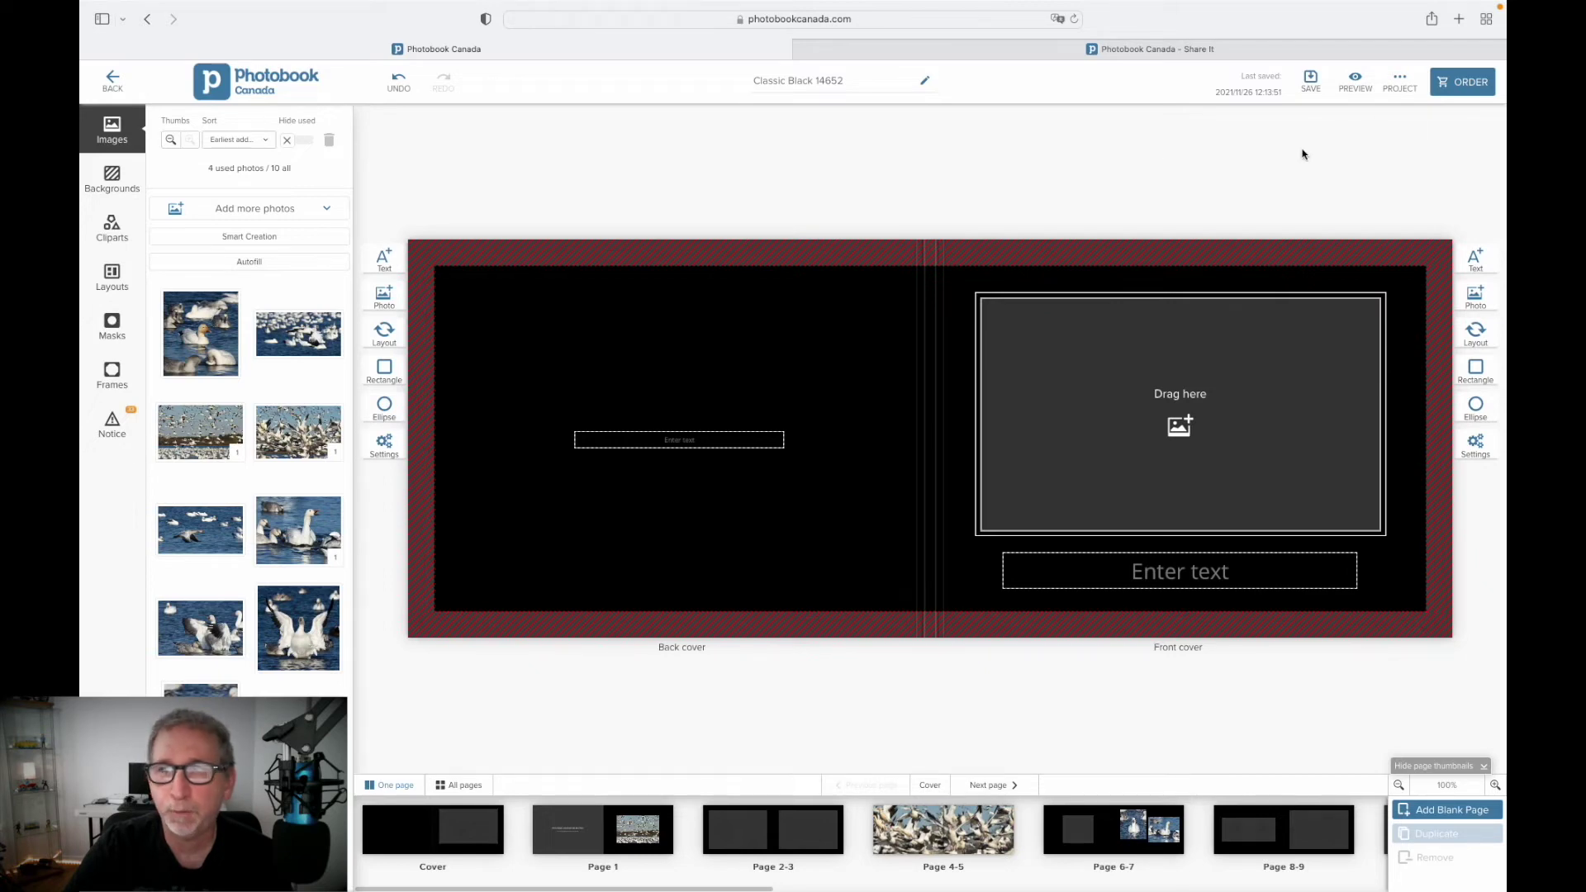
- Start the order, confirm 'Yep, everything's fine.' and proceed anyway to the accessory page
click(1463, 81)
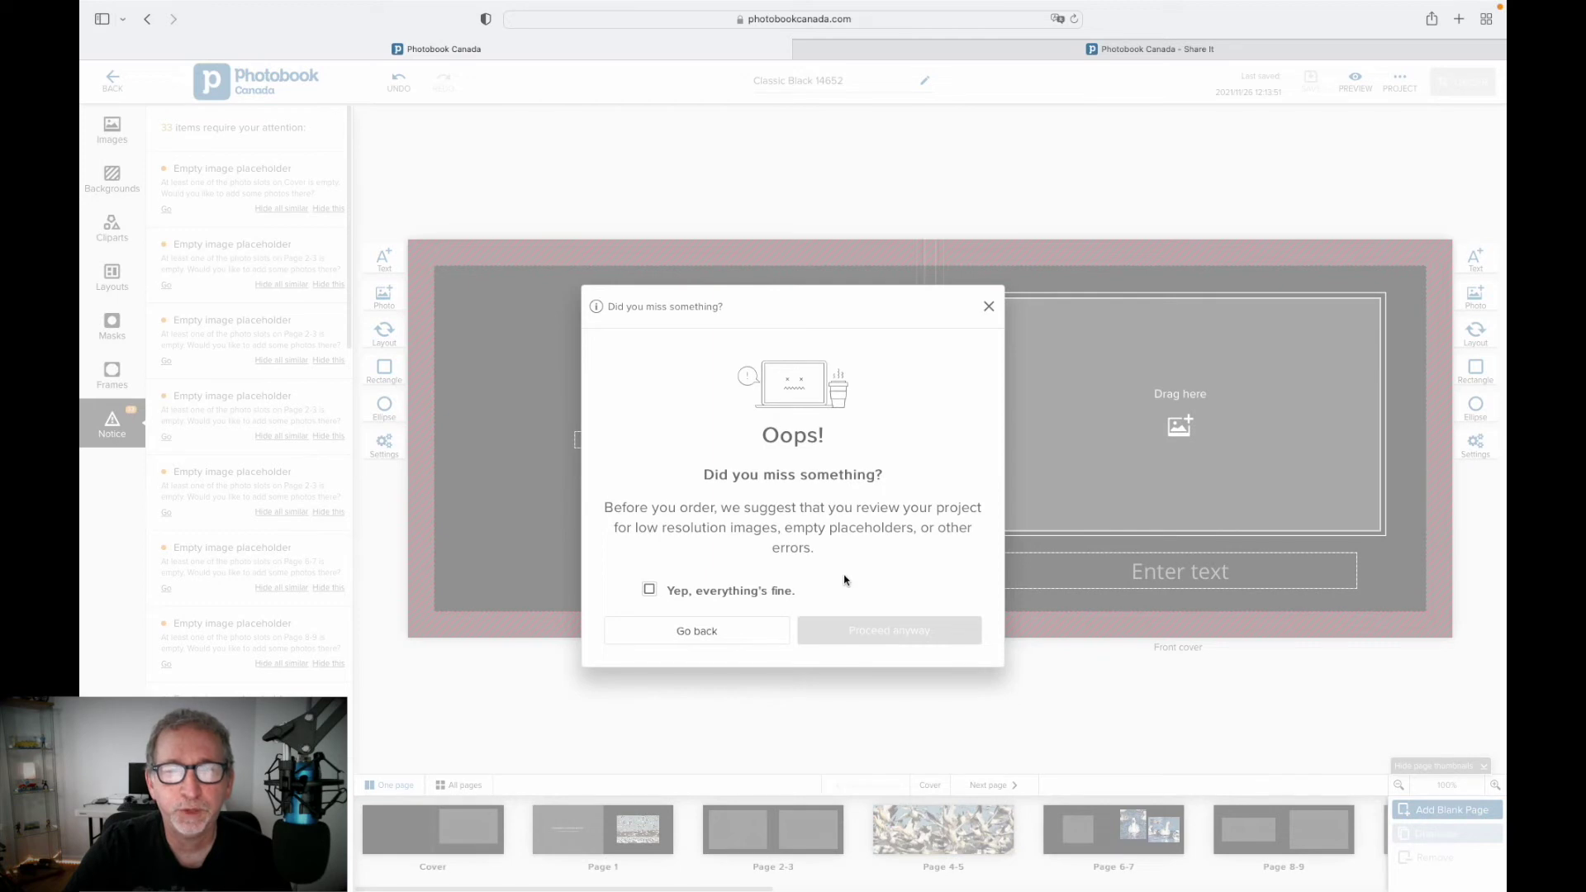
click(650, 591)
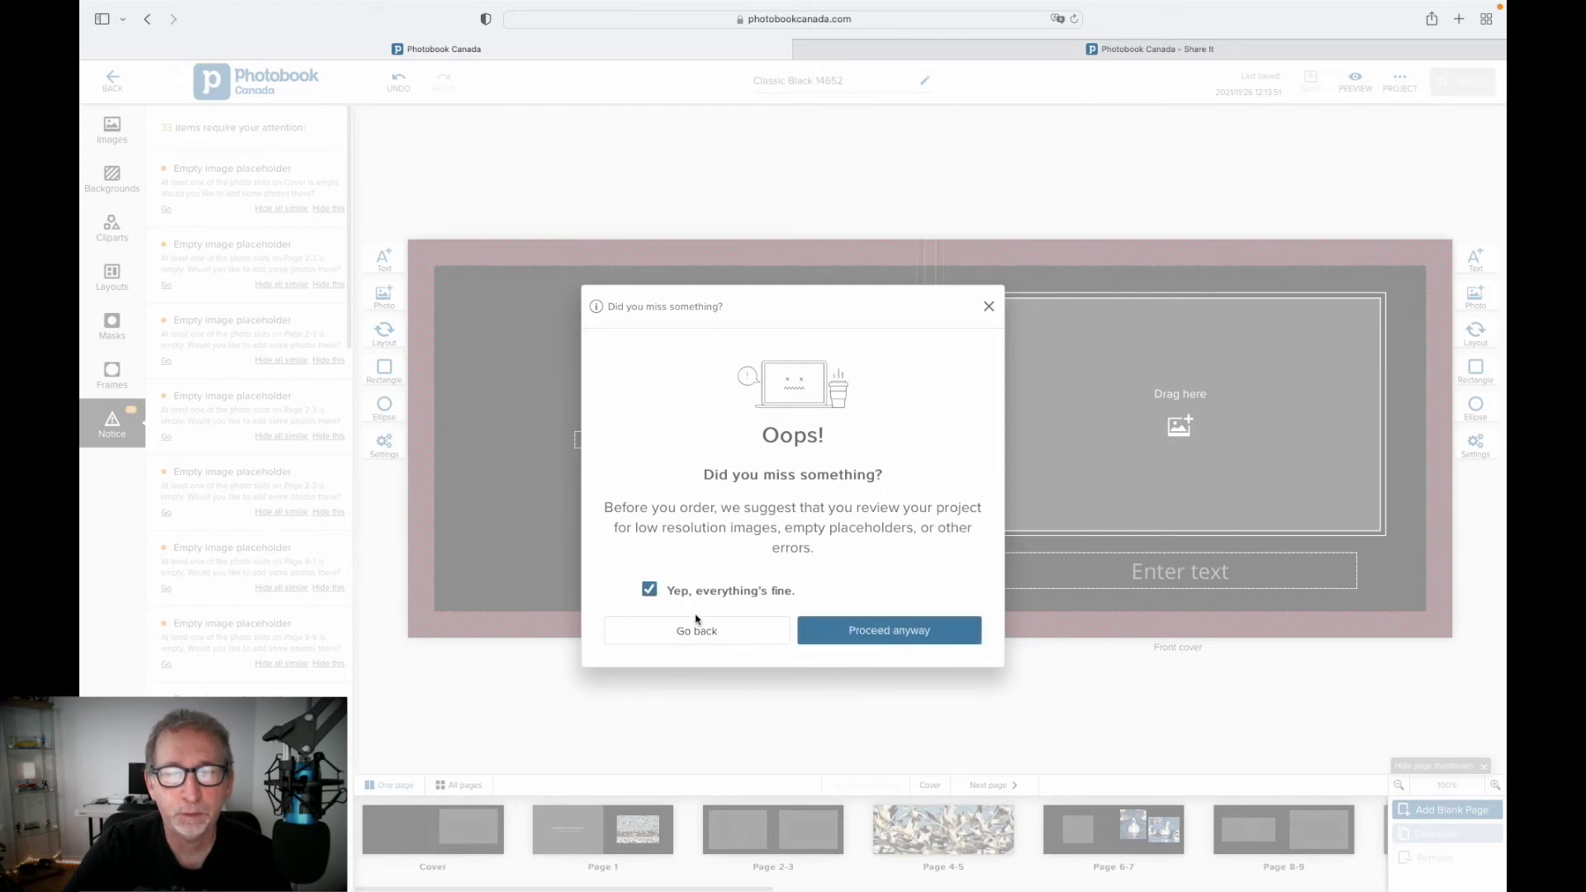
click(903, 631)
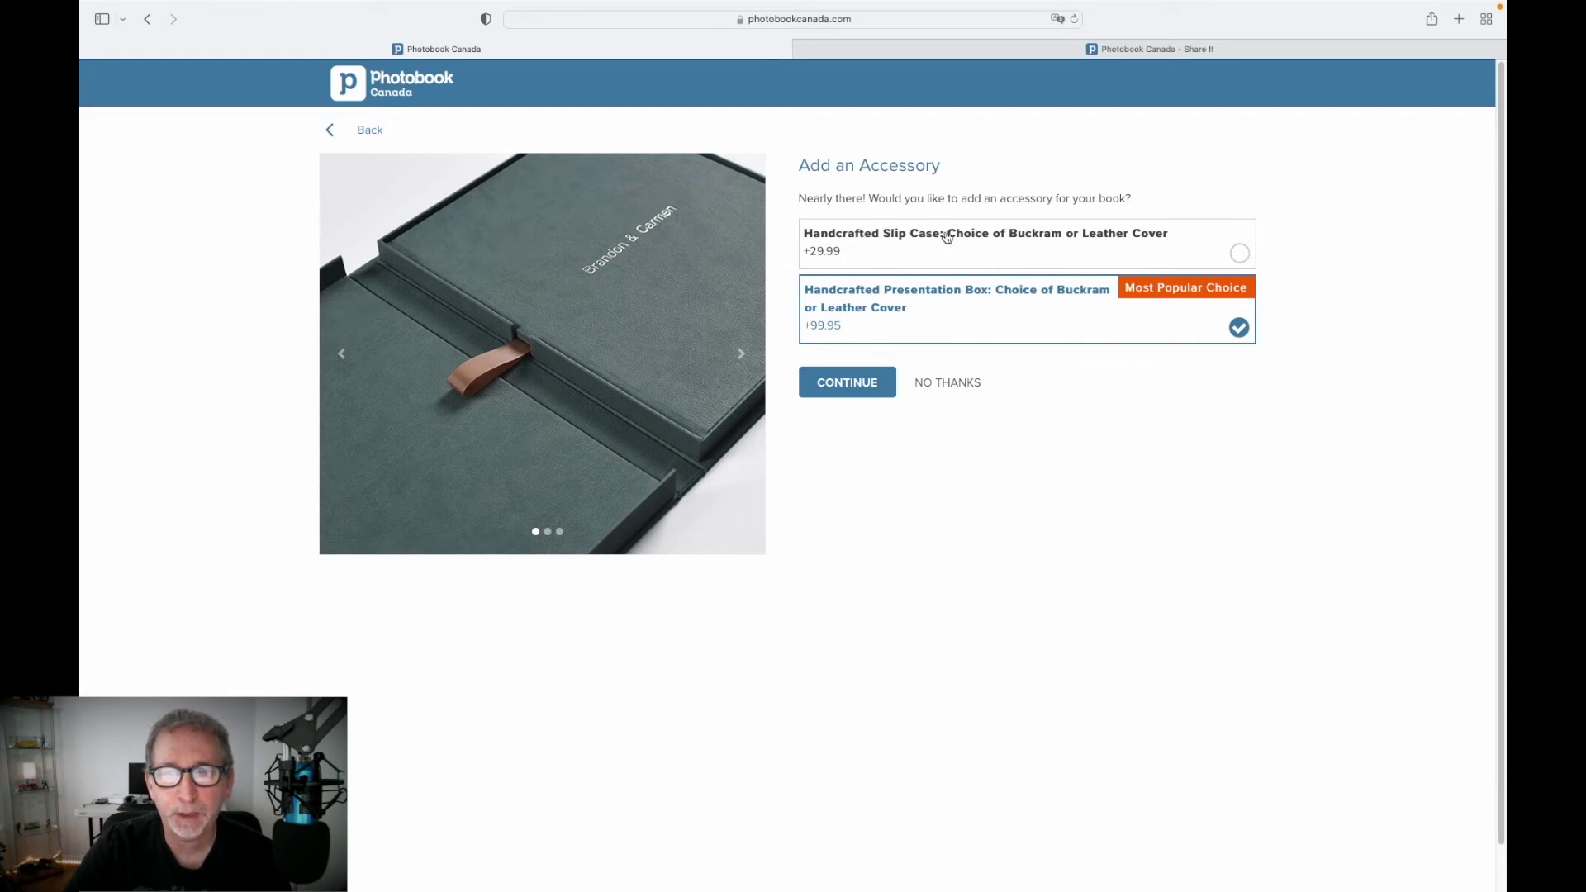
- Skip accessories and review the cart holding Classic Black 14652 at a 47.25 subtotal
click(829, 380)
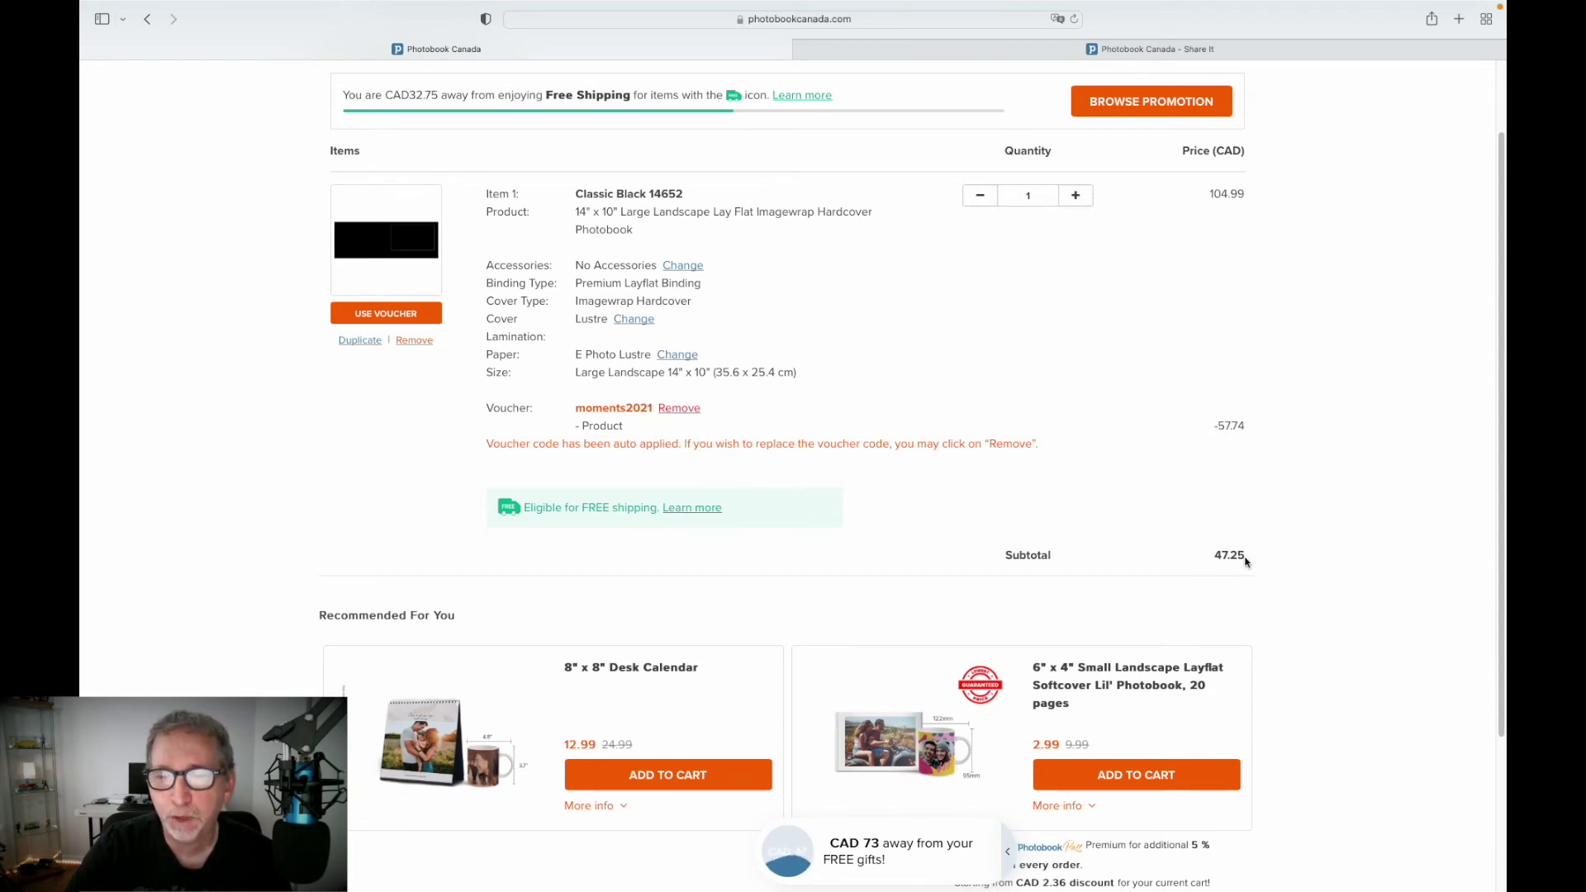
scroll(1247, 562, up, 2)
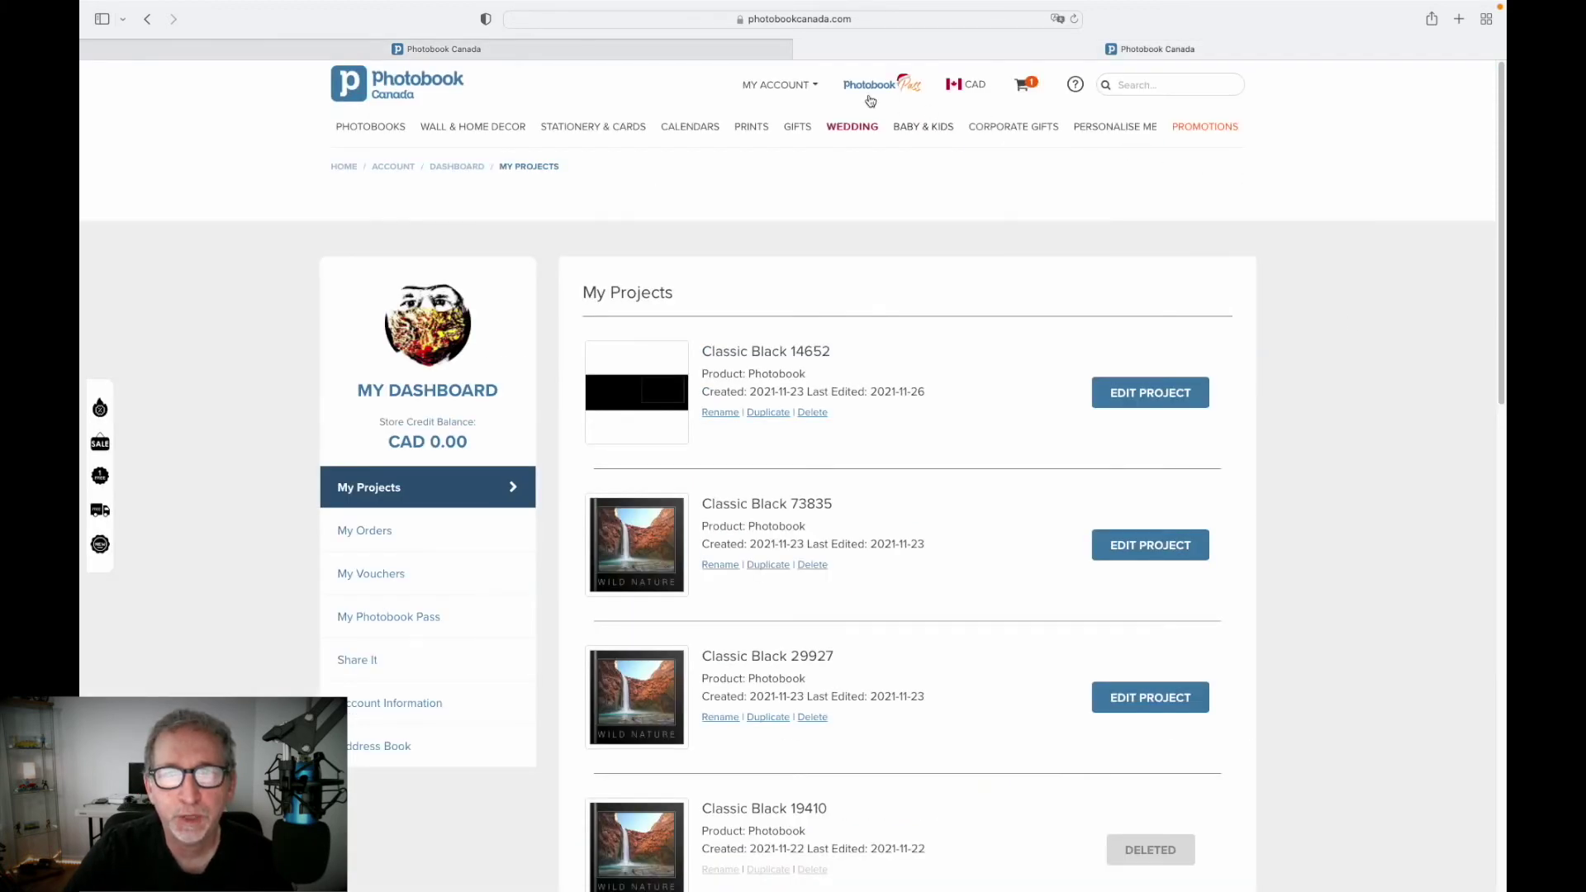
- Browse the saved projects in My Projects and ask to delete Classic Black 29927
click(786, 86)
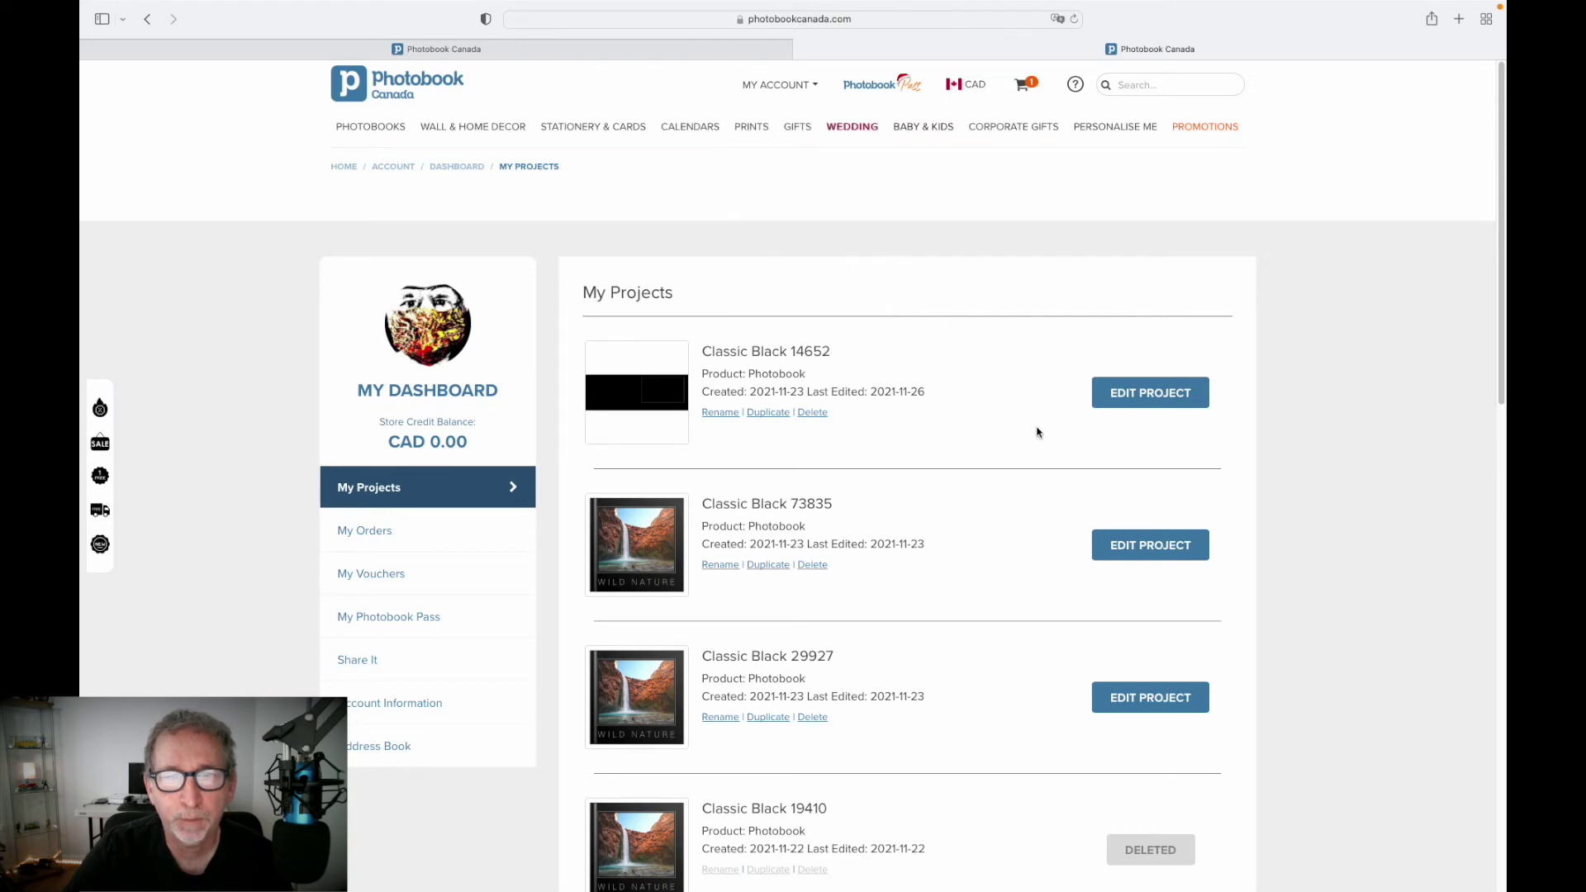
scroll(1296, 443, down, 2)
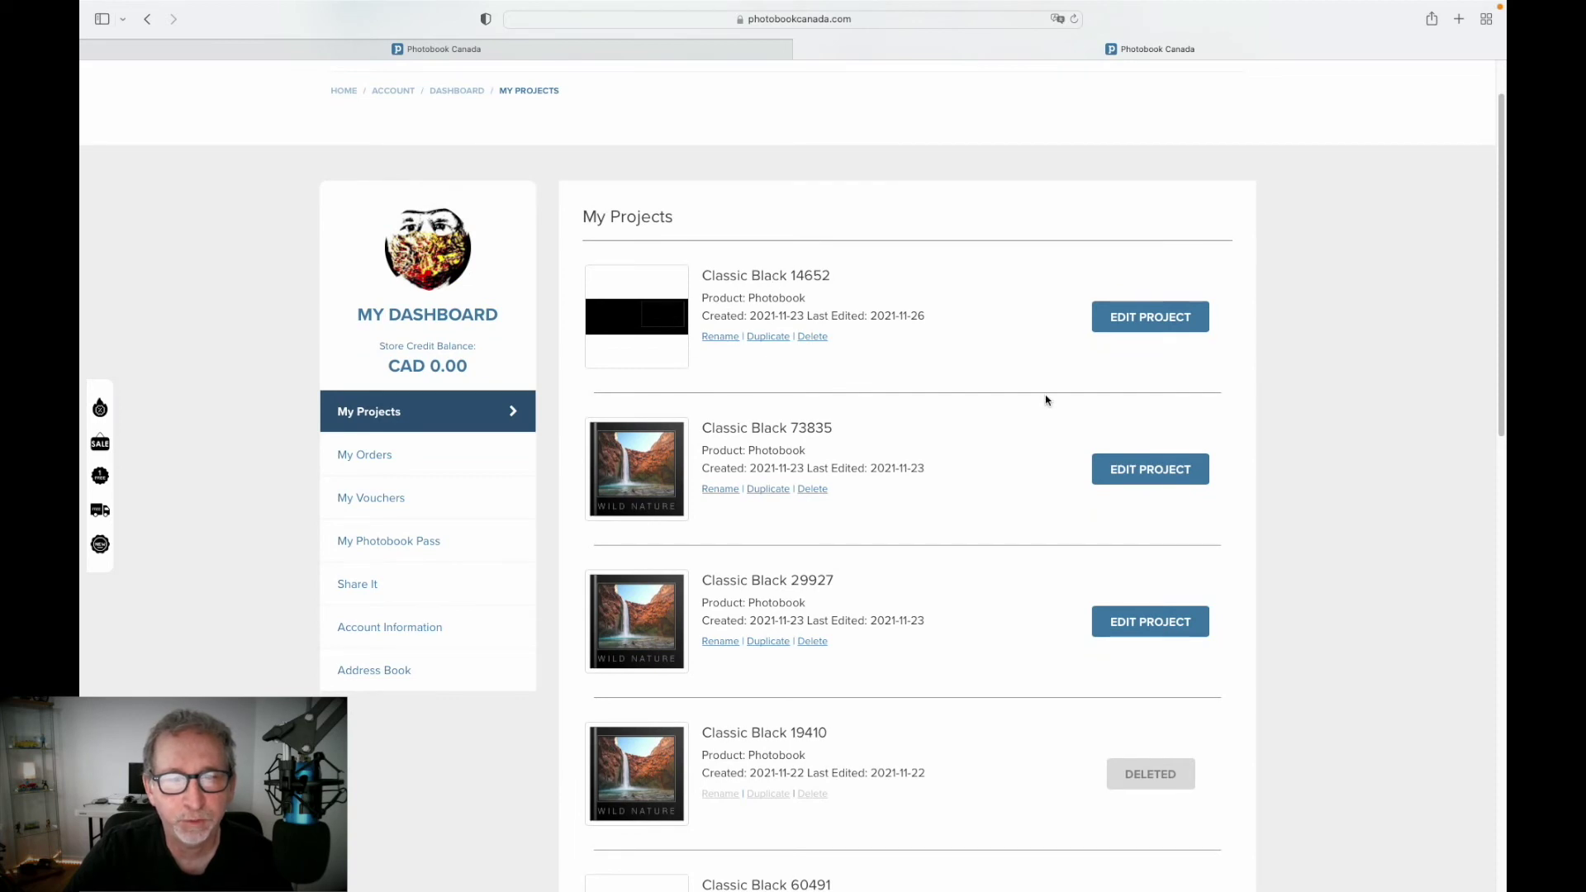
scroll(1148, 428, down, 10)
scroll(1147, 428, down, 9)
scroll(1147, 428, down, 1)
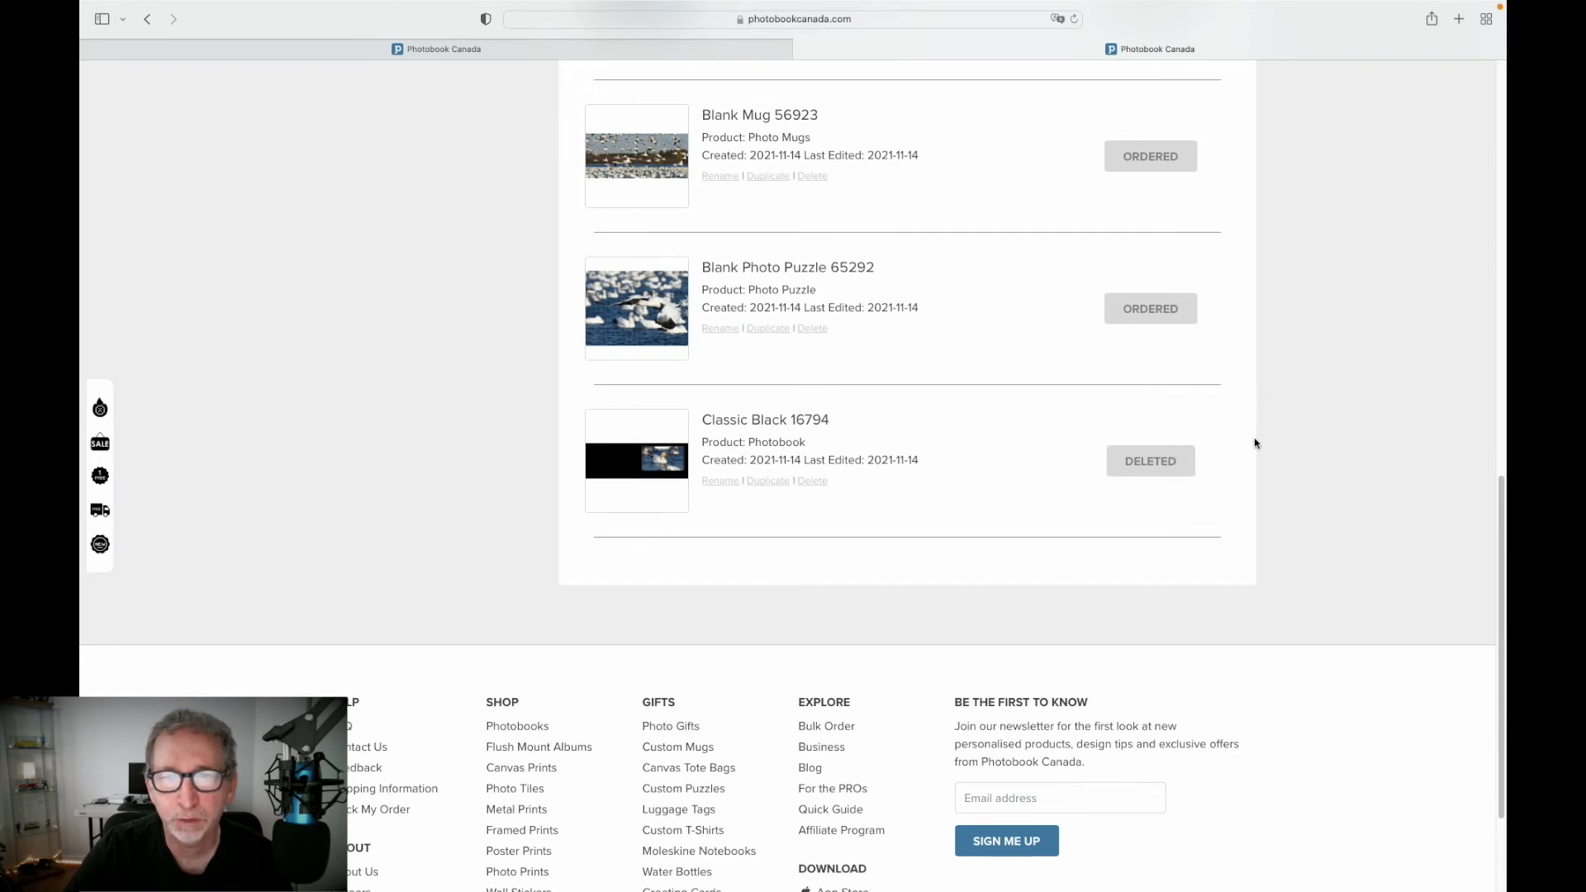
scroll(1316, 458, up, 1)
scroll(1317, 457, up, 3)
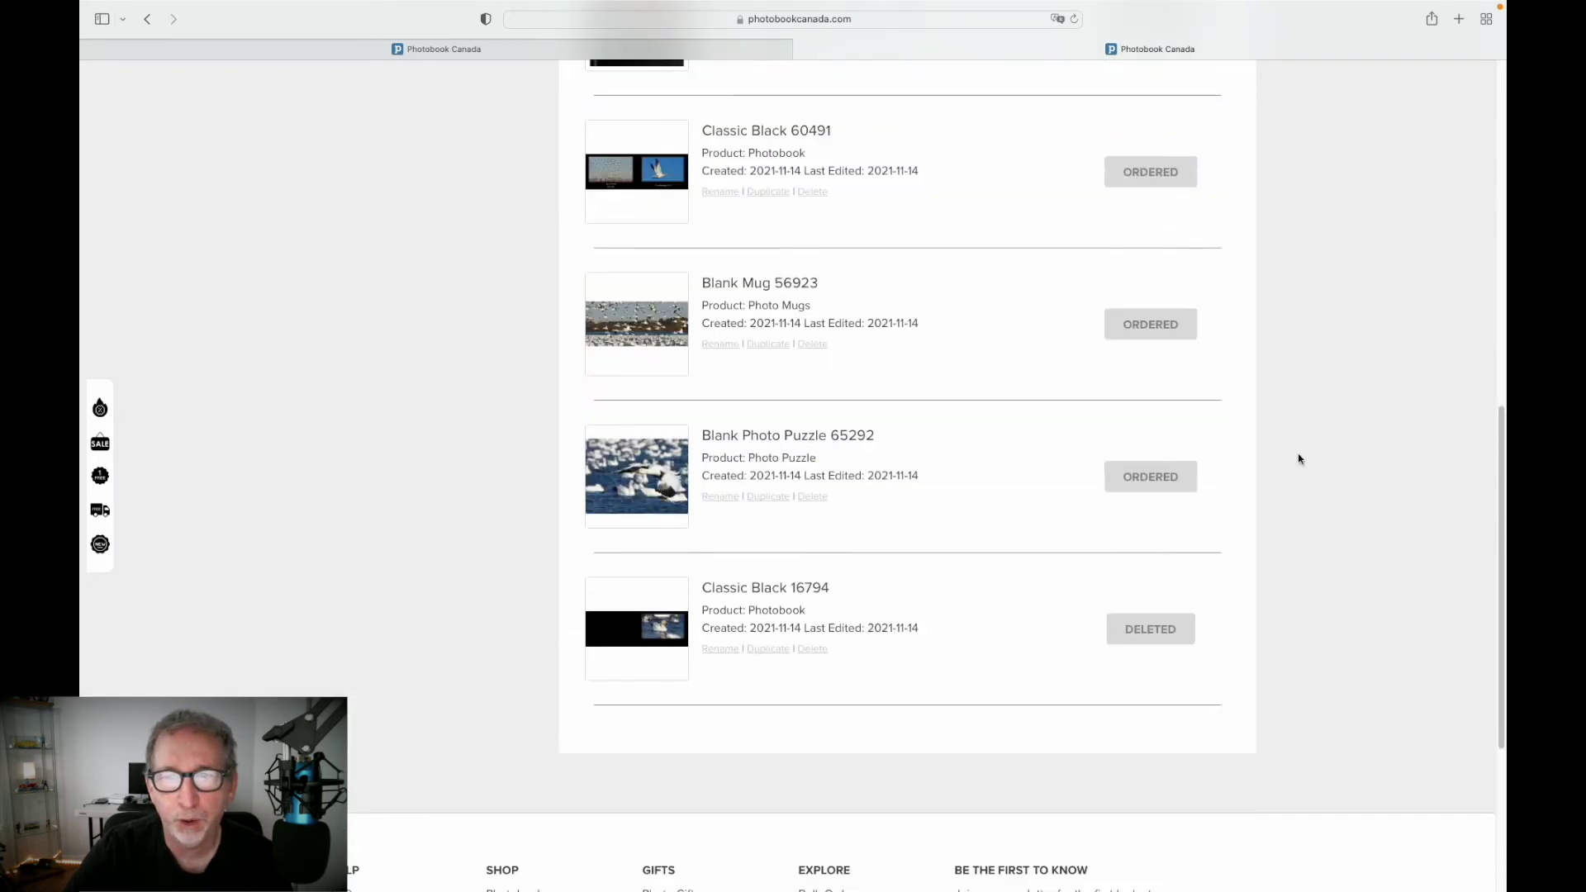
scroll(1266, 494, up, 1)
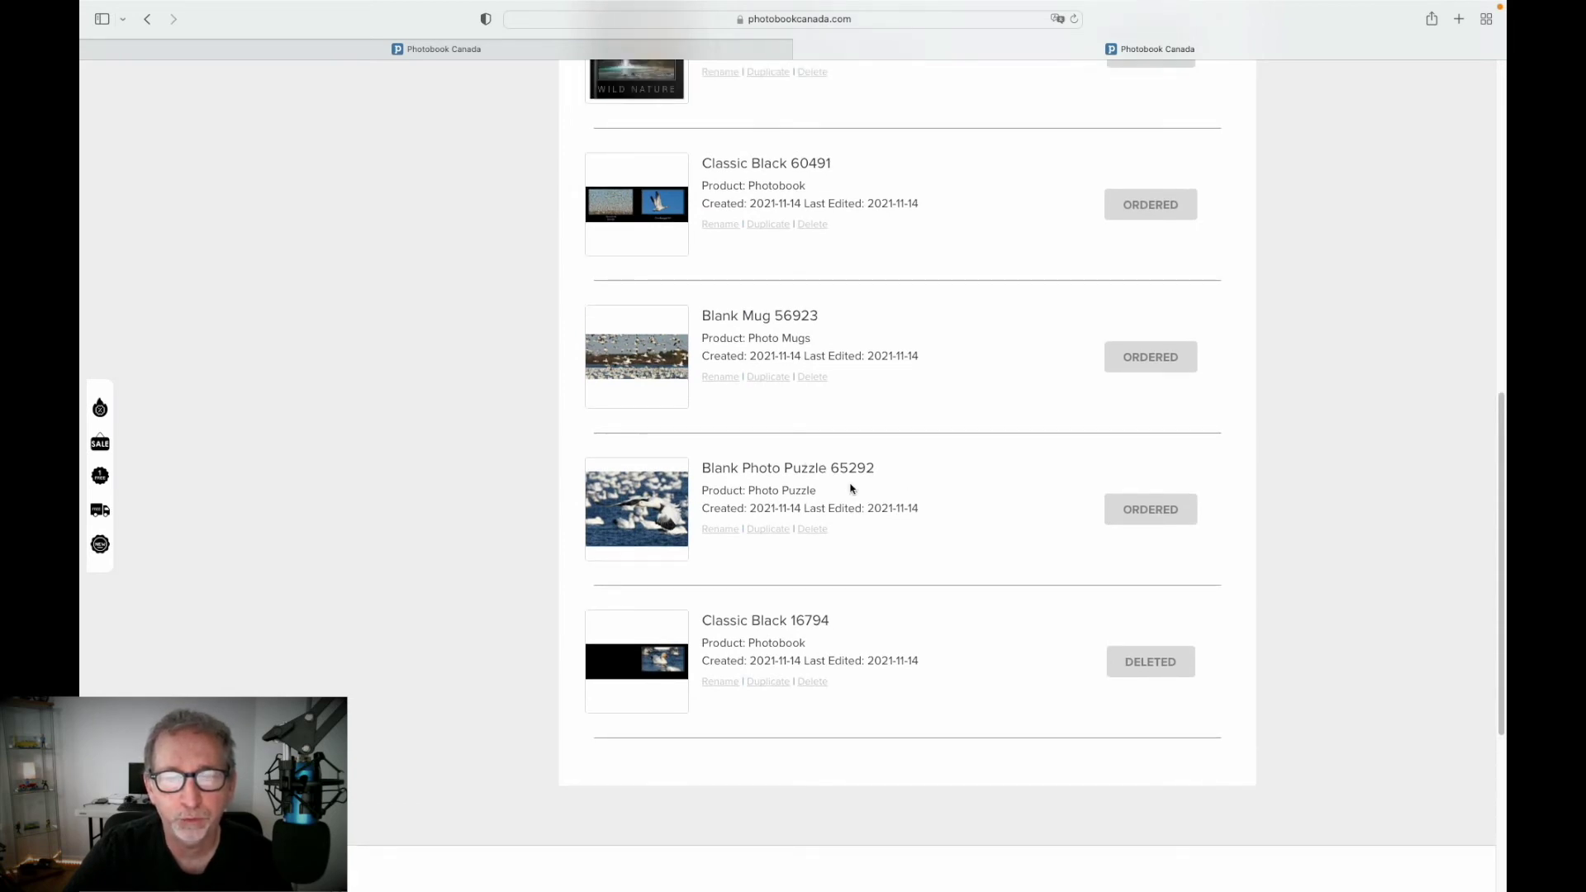
scroll(839, 486, up, 3)
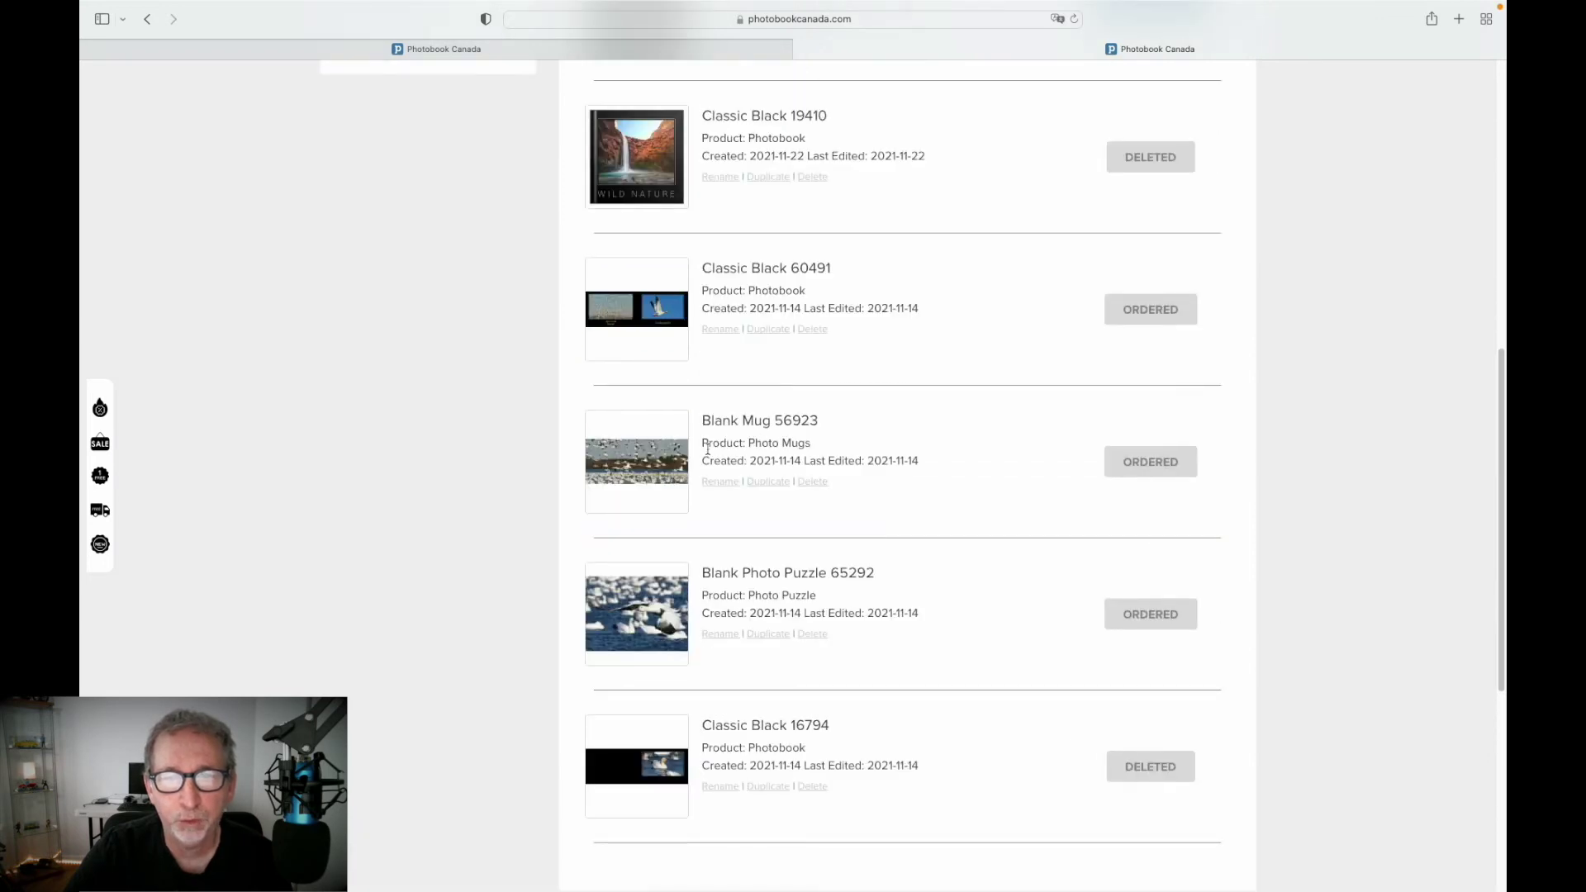
scroll(755, 437, up, 2)
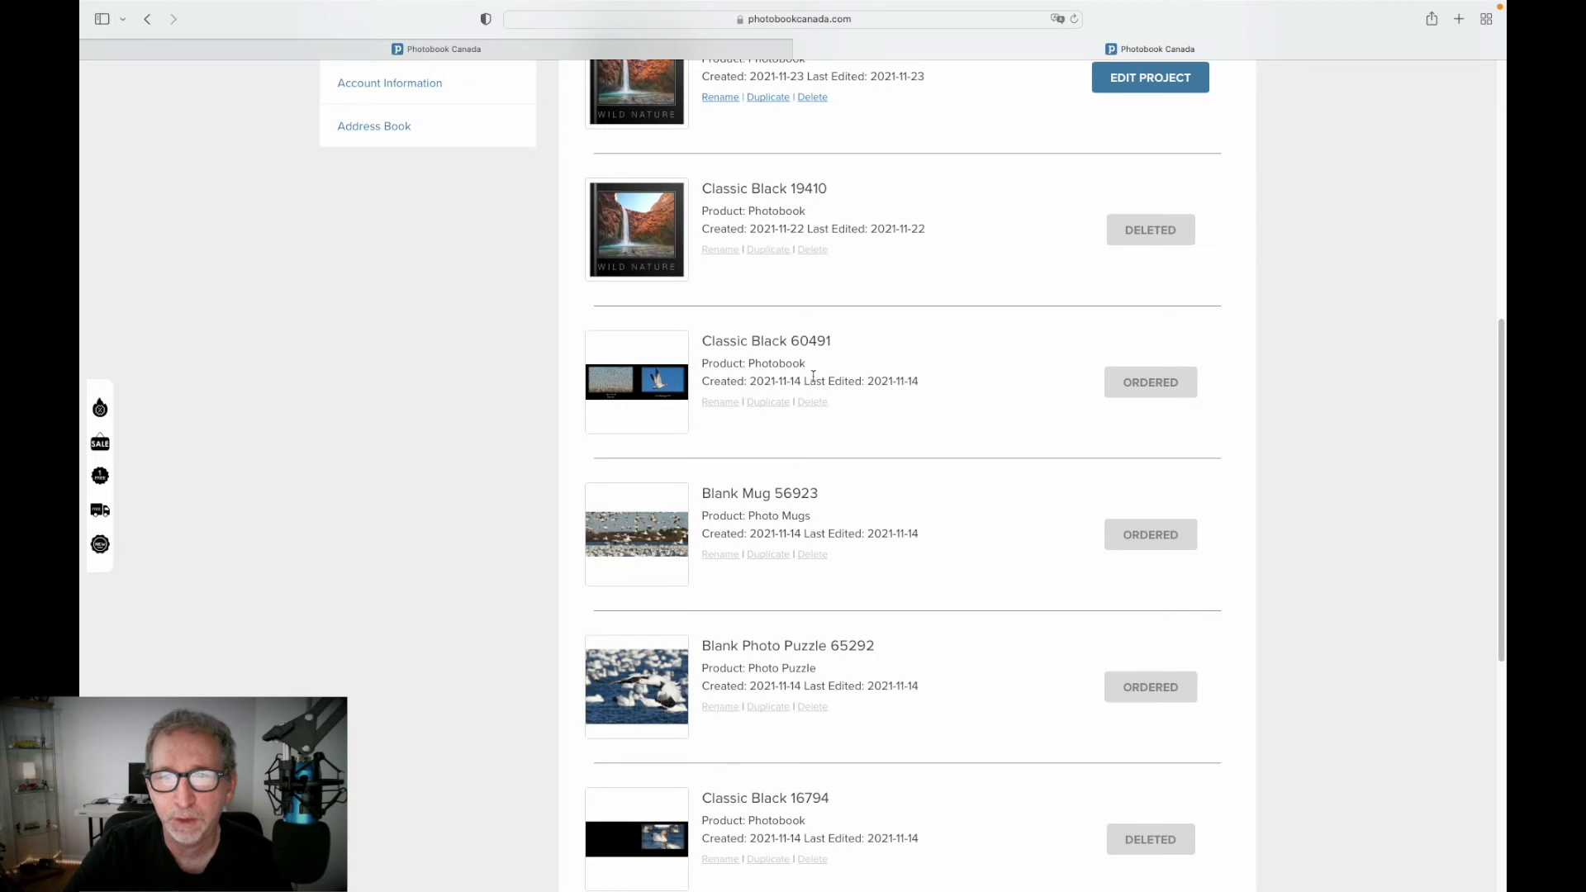
scroll(813, 376, up, 3)
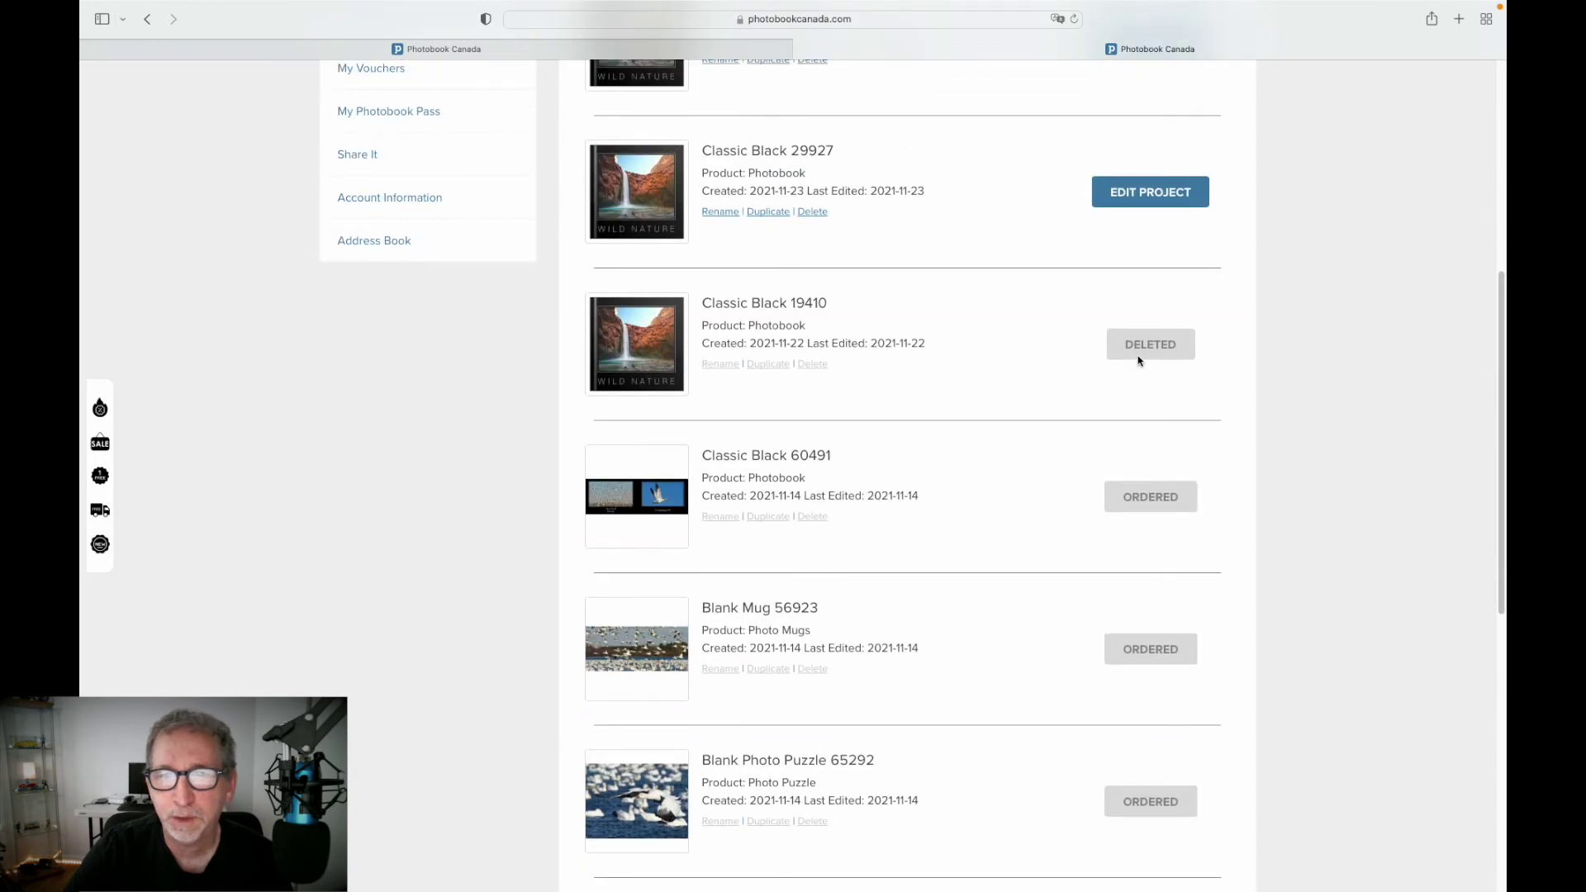
scroll(871, 344, up, 1)
scroll(873, 347, up, 1)
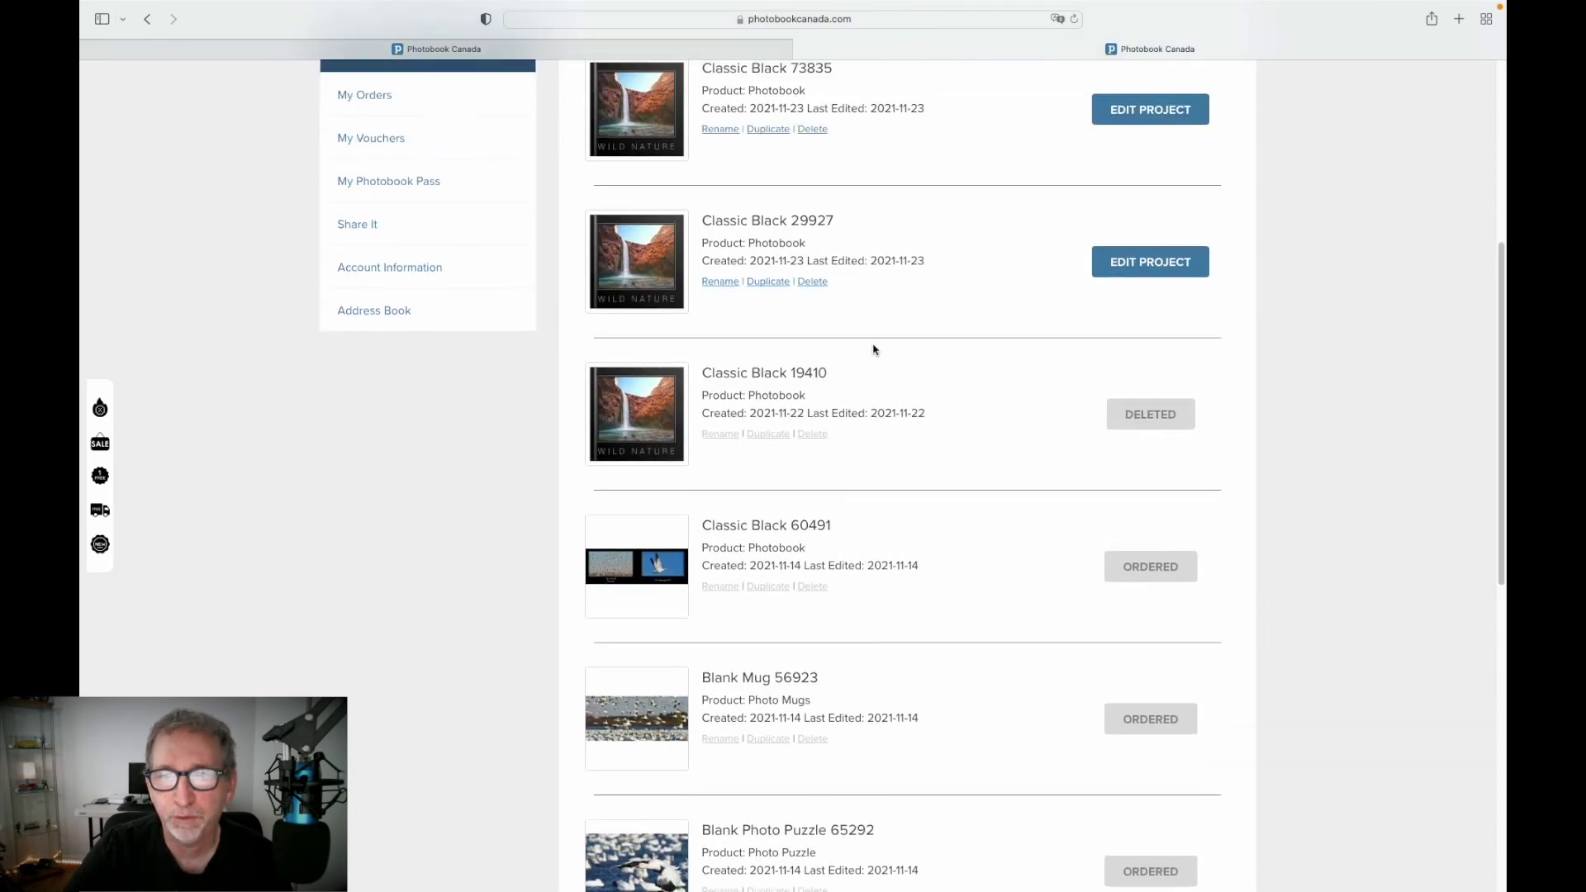
scroll(874, 349, up, 1)
scroll(873, 350, up, 3)
scroll(978, 237, up, 1)
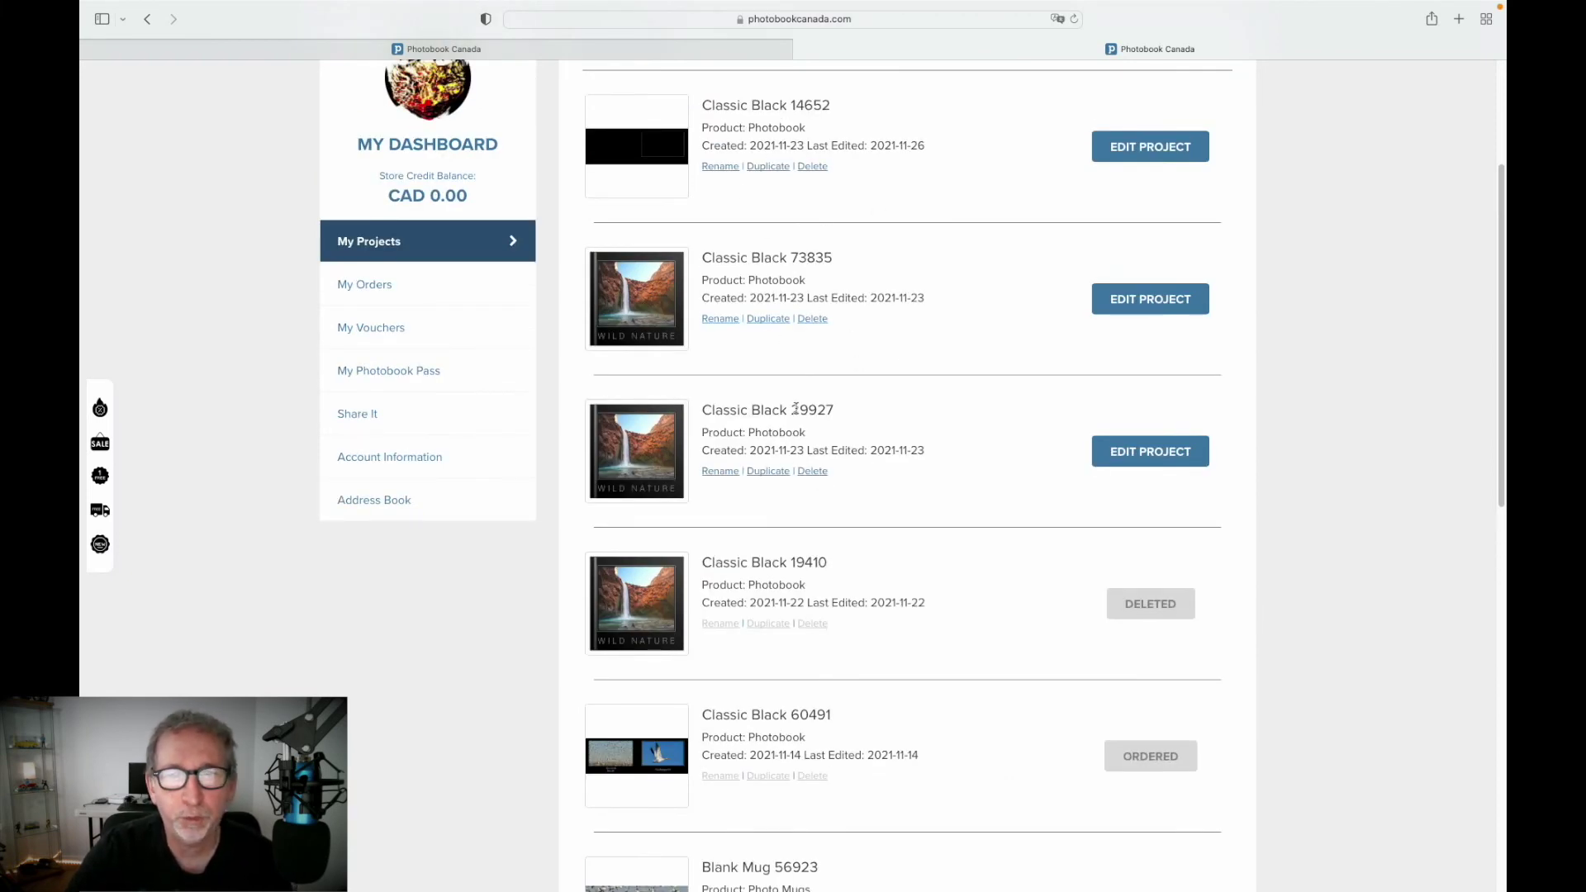
click(813, 472)
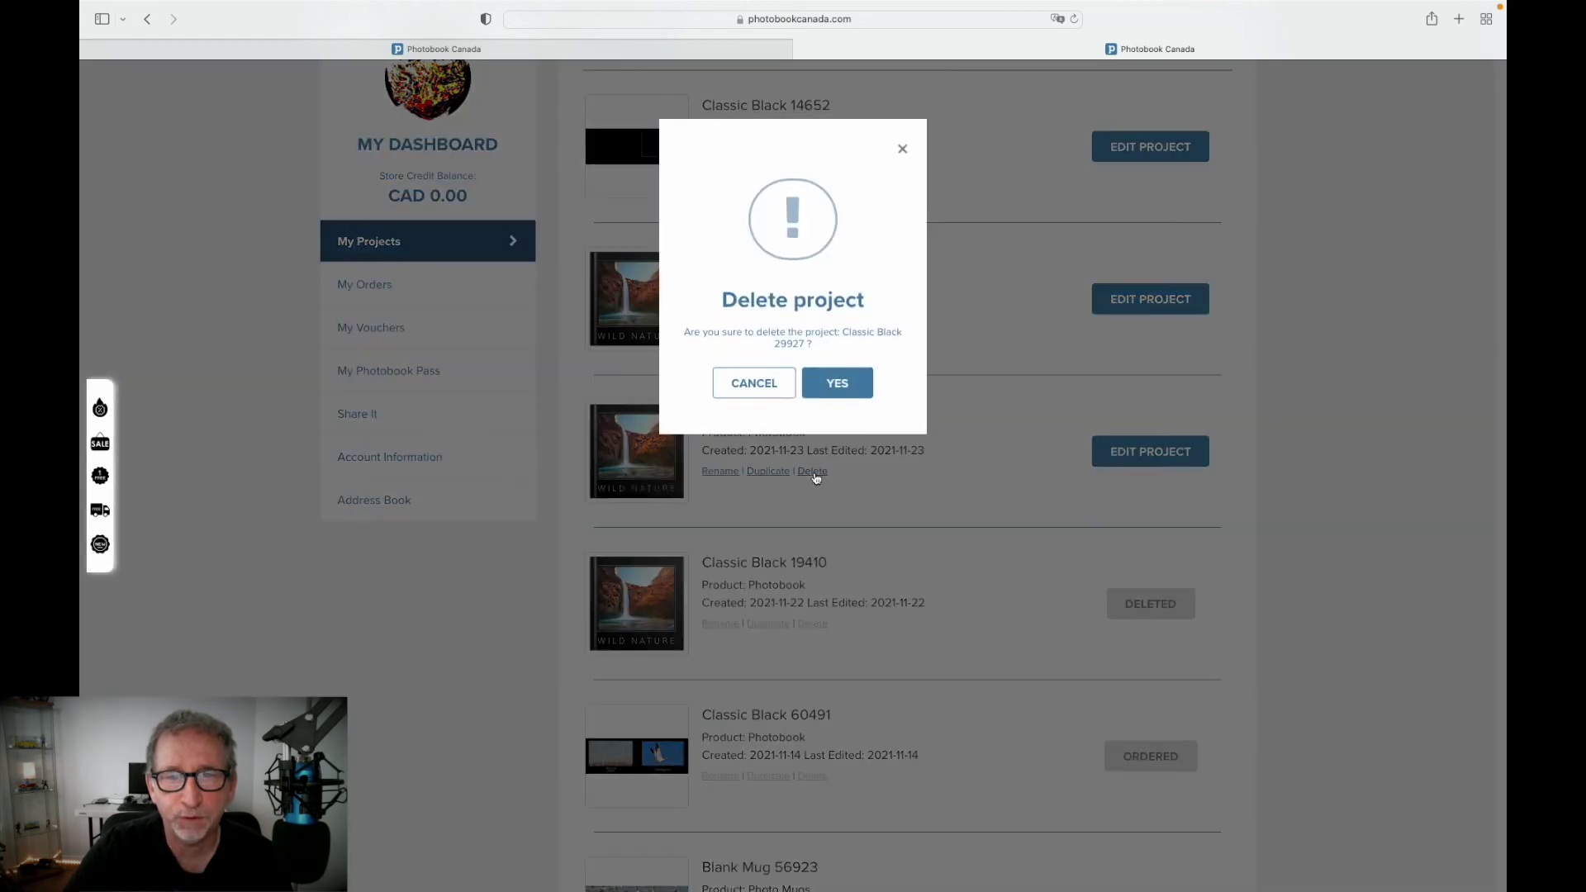
- Confirm deletion of the Classic Black 29927 project with YES
click(835, 381)
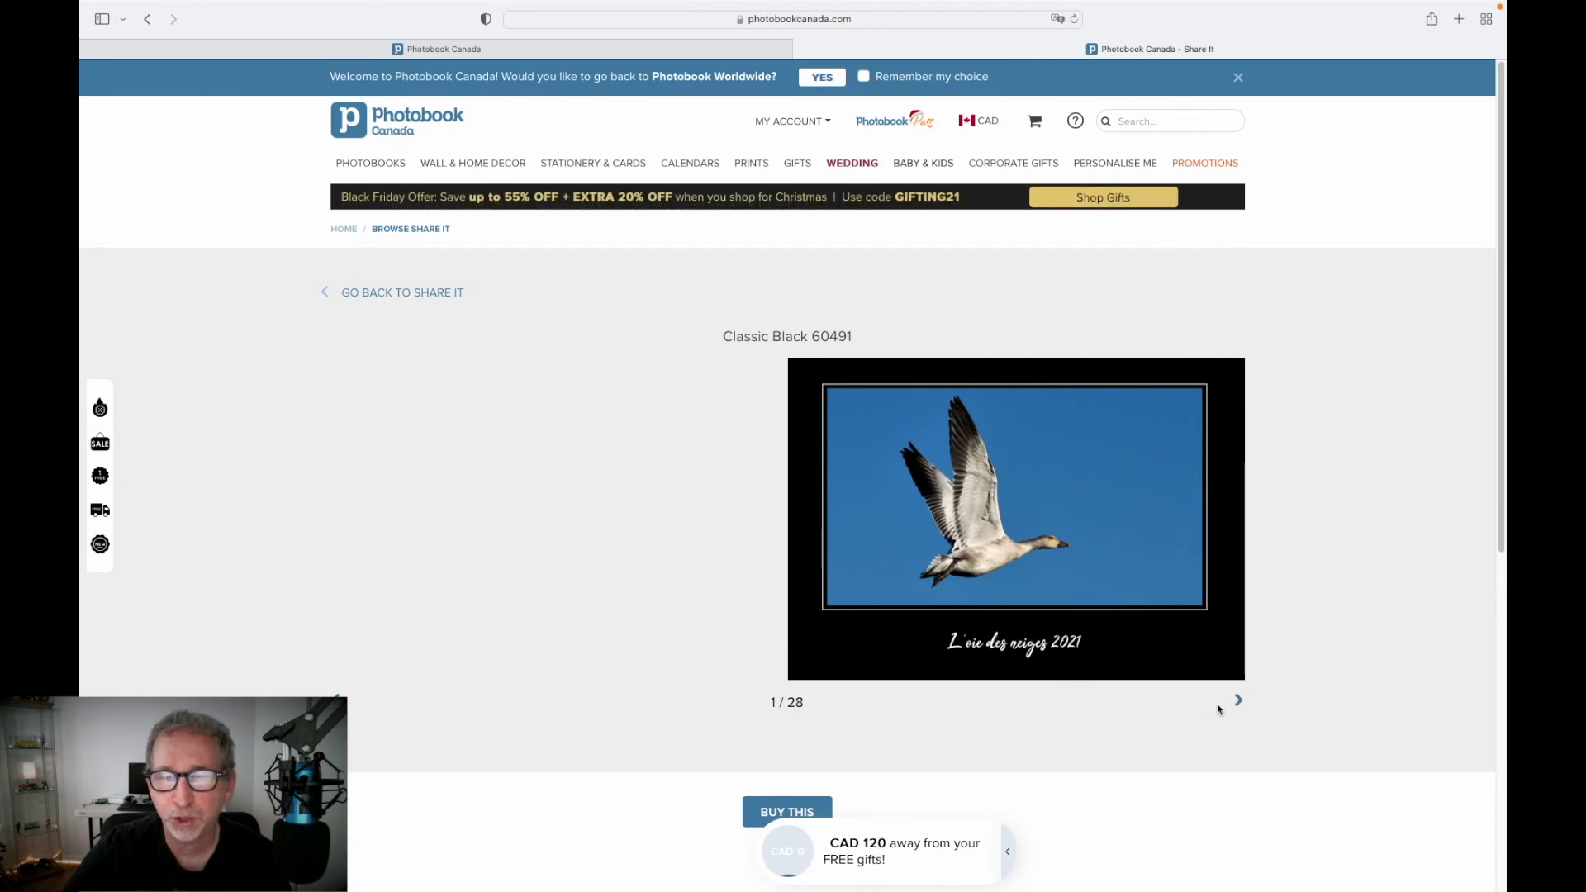
- Flip through the Classic Black 60491 preview spread by spread up to 24 of 28
click(1239, 701)
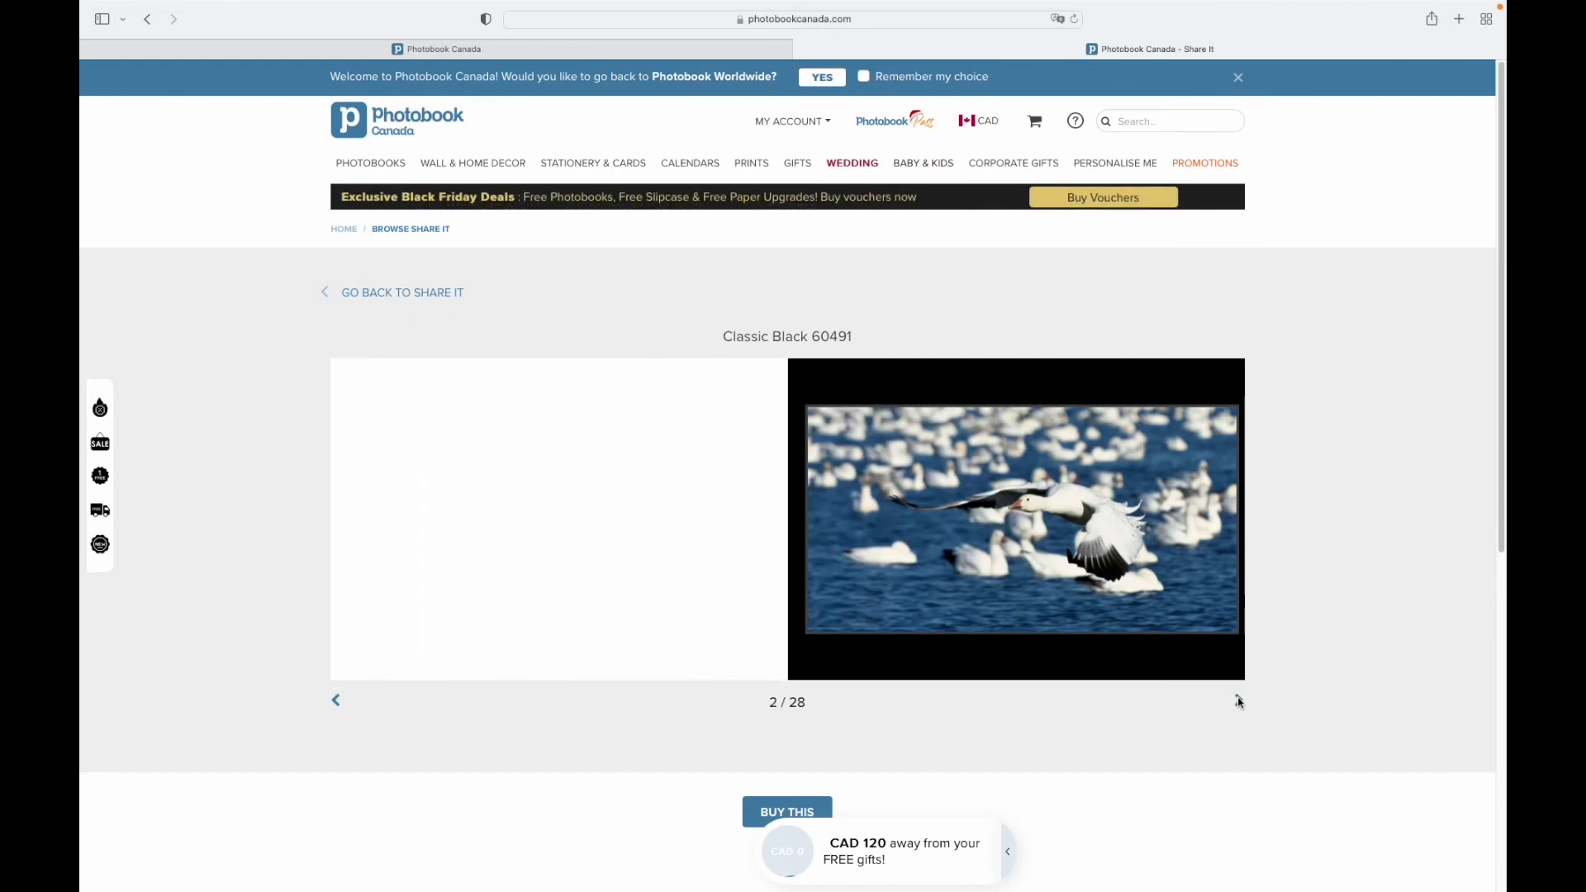
click(1239, 701)
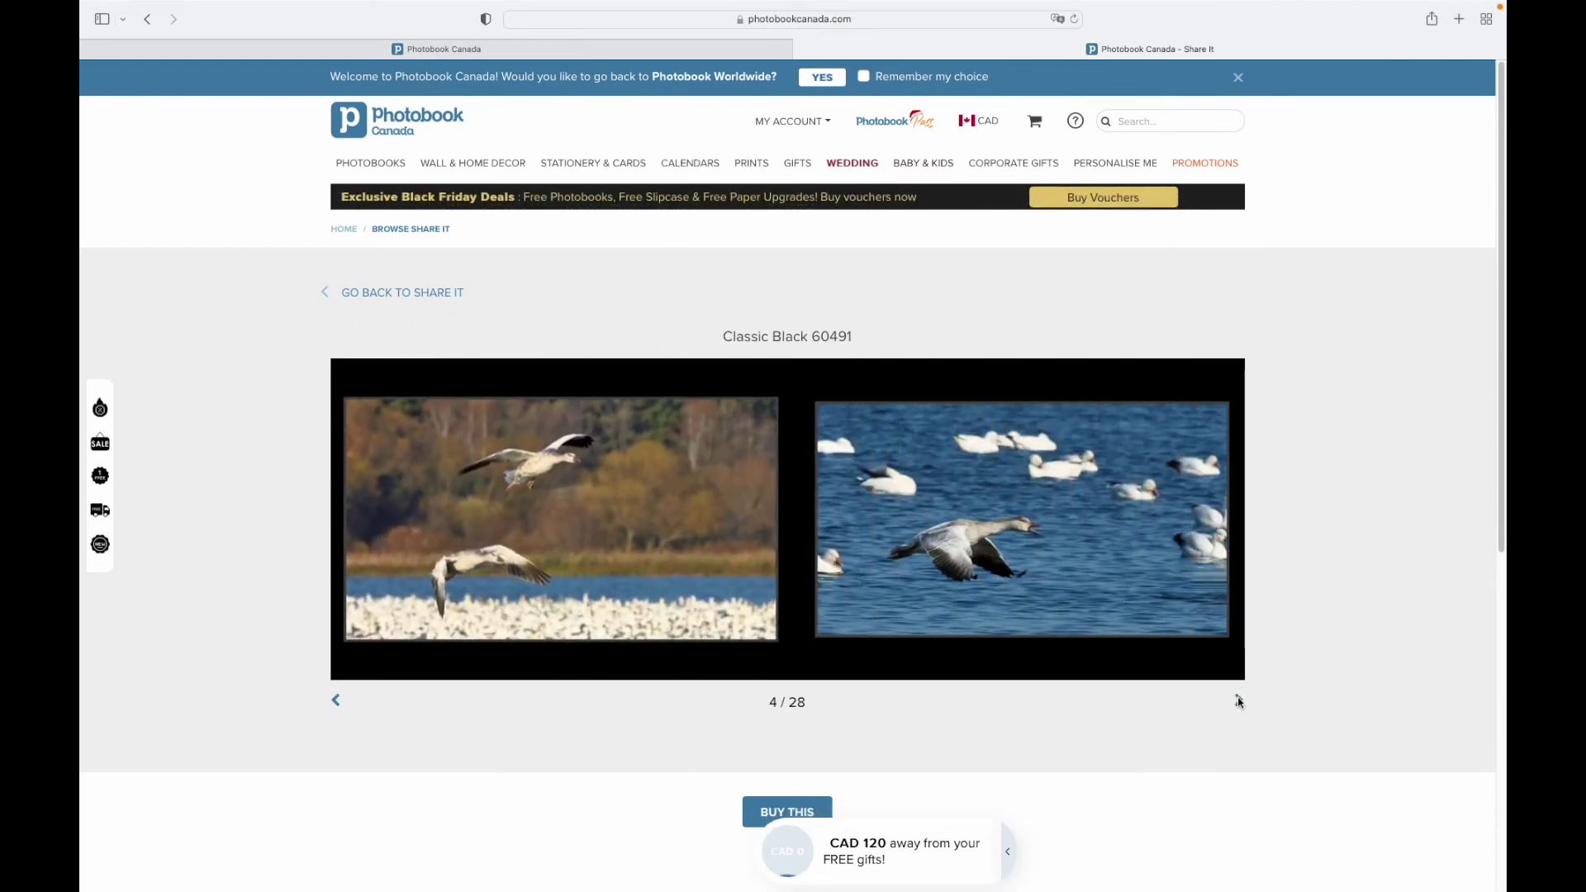
click(1238, 701)
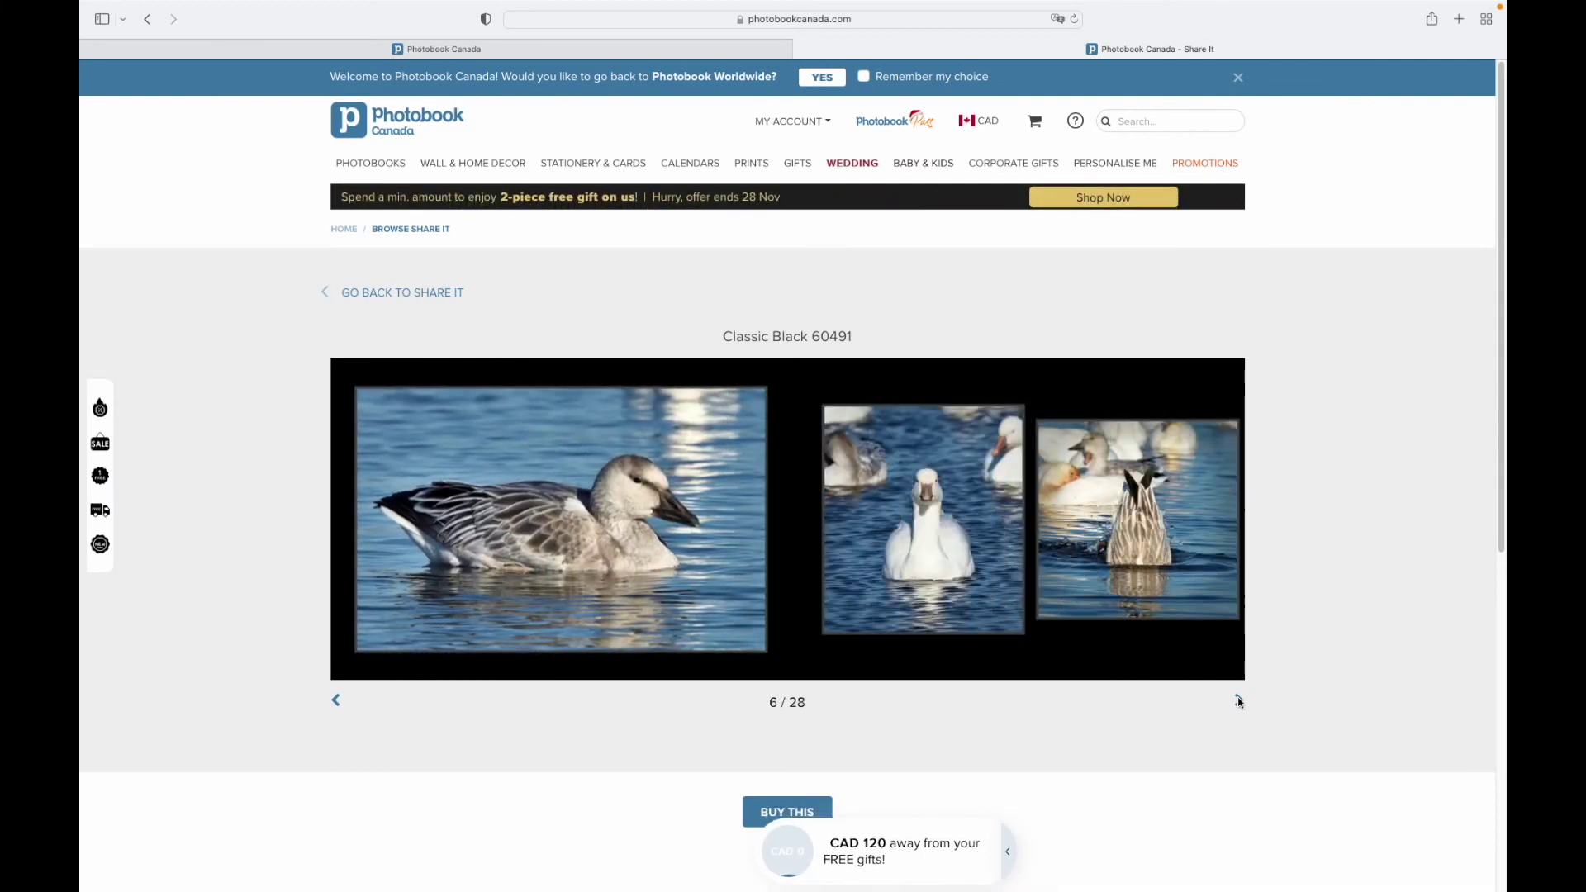
click(1239, 701)
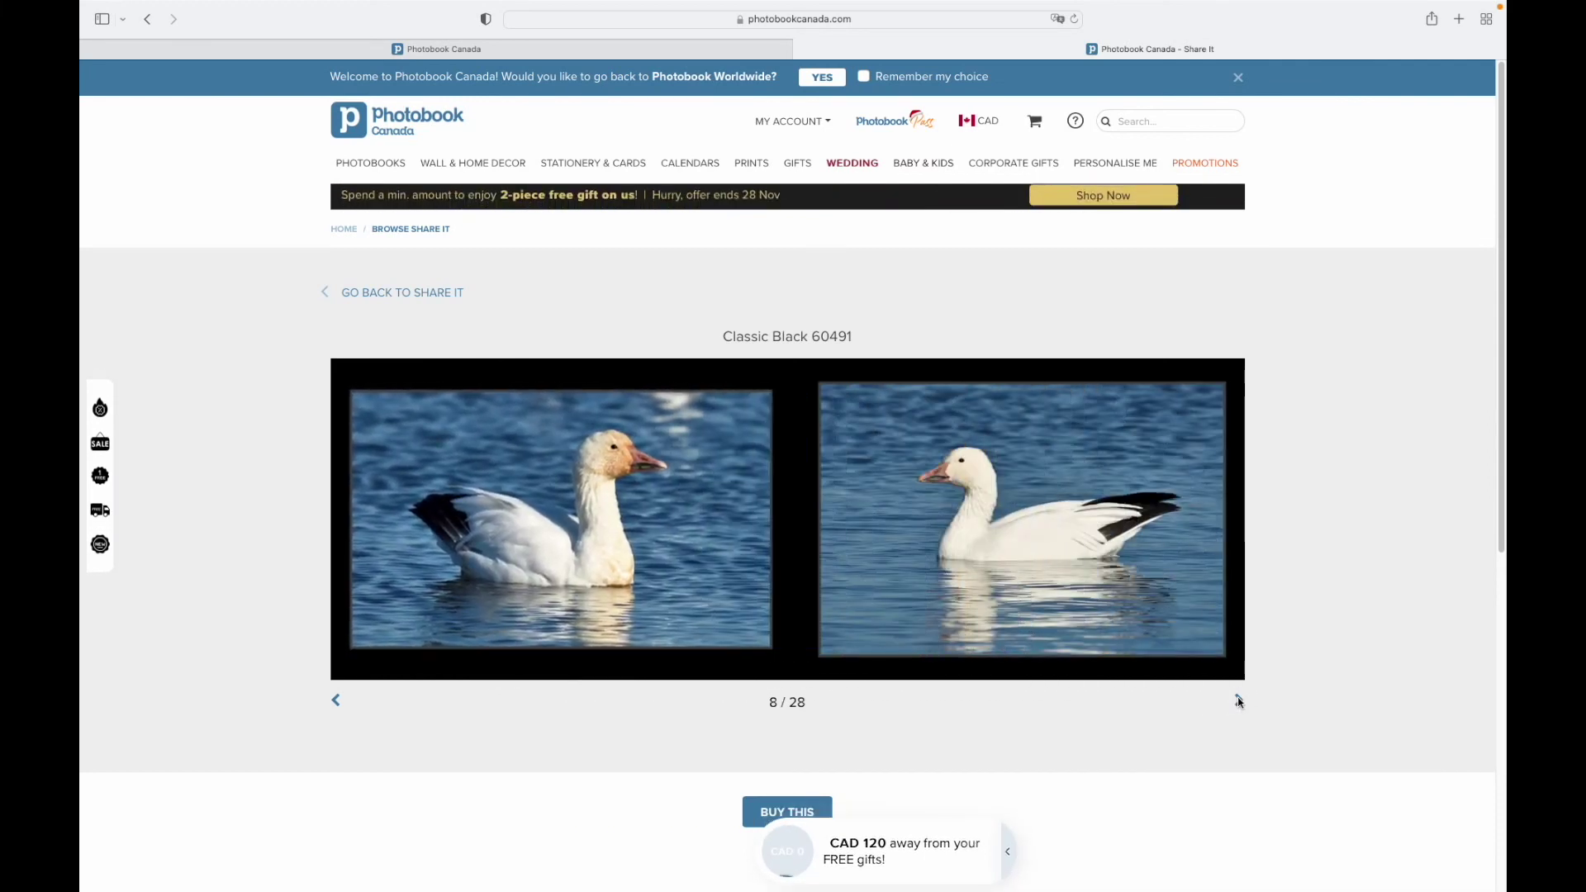
click(1239, 701)
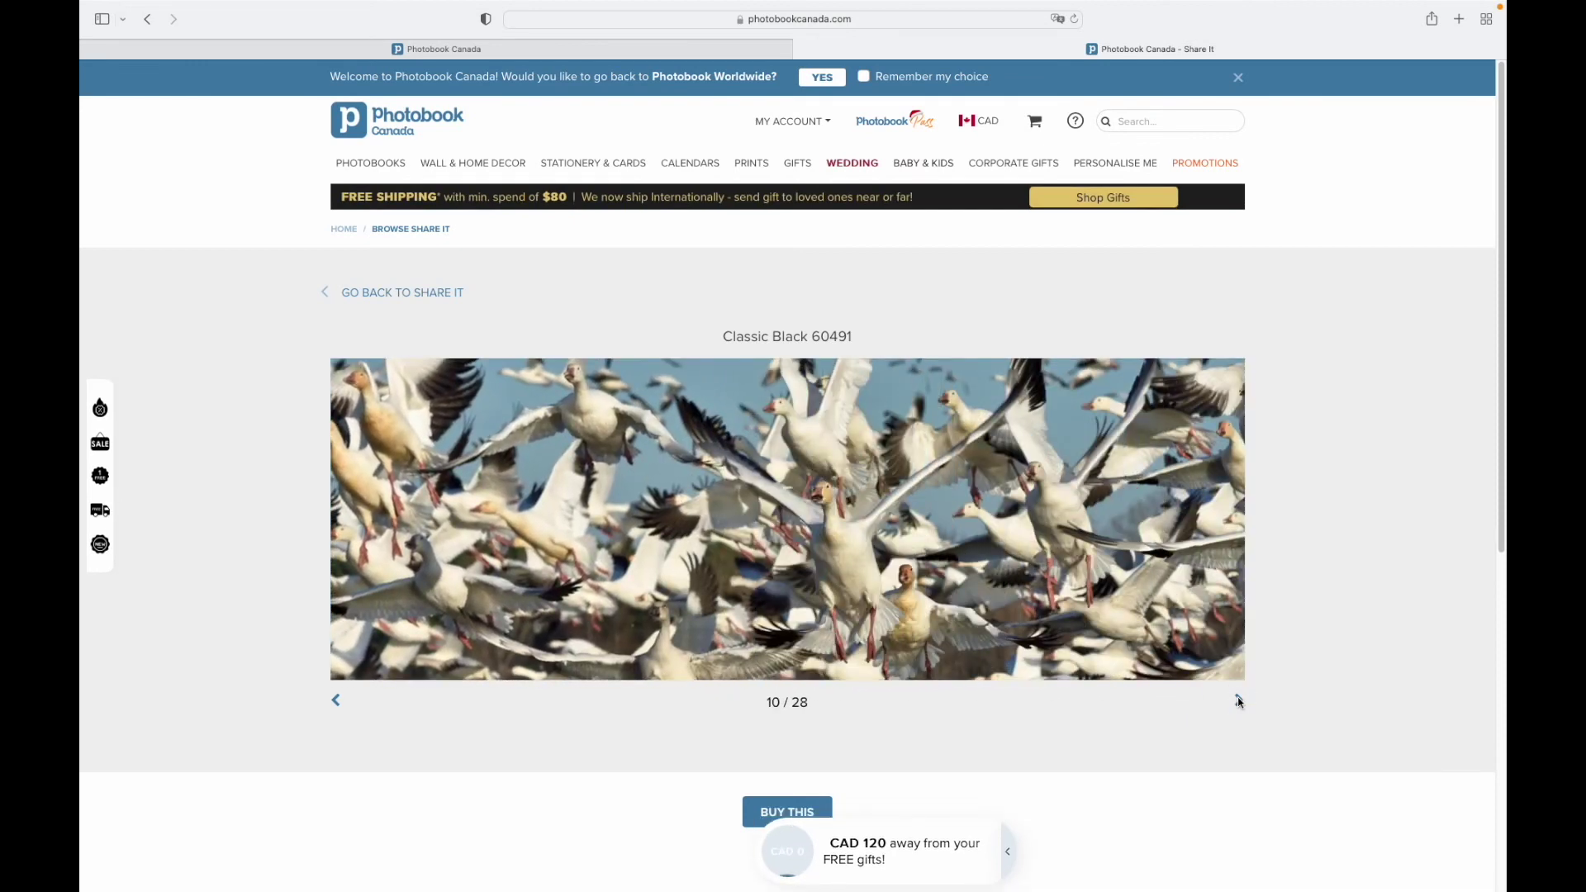
click(1240, 702)
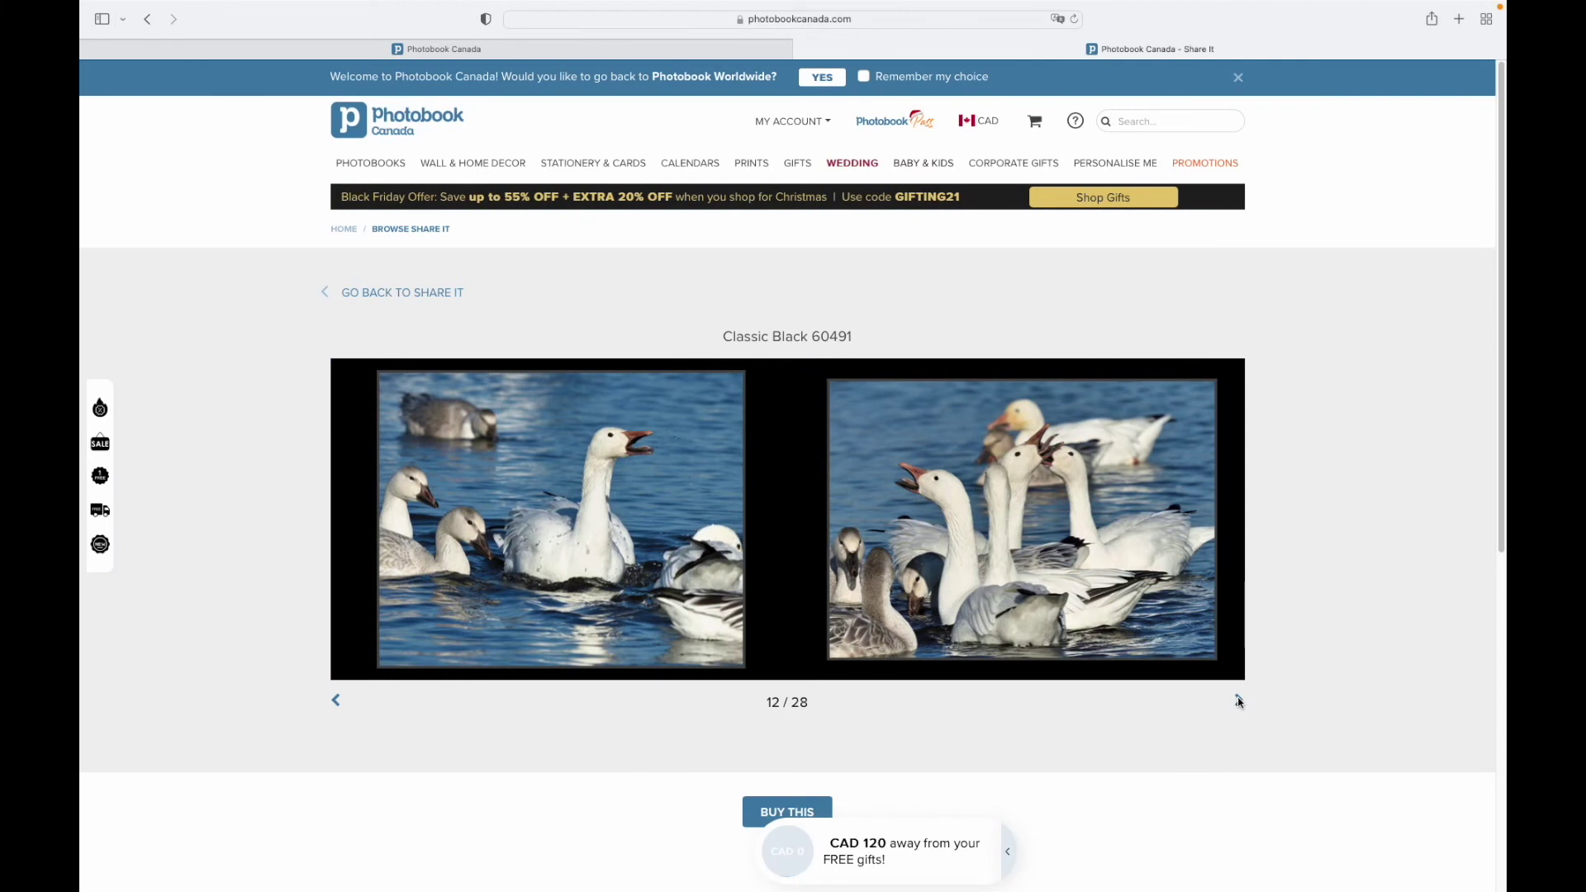
click(1240, 702)
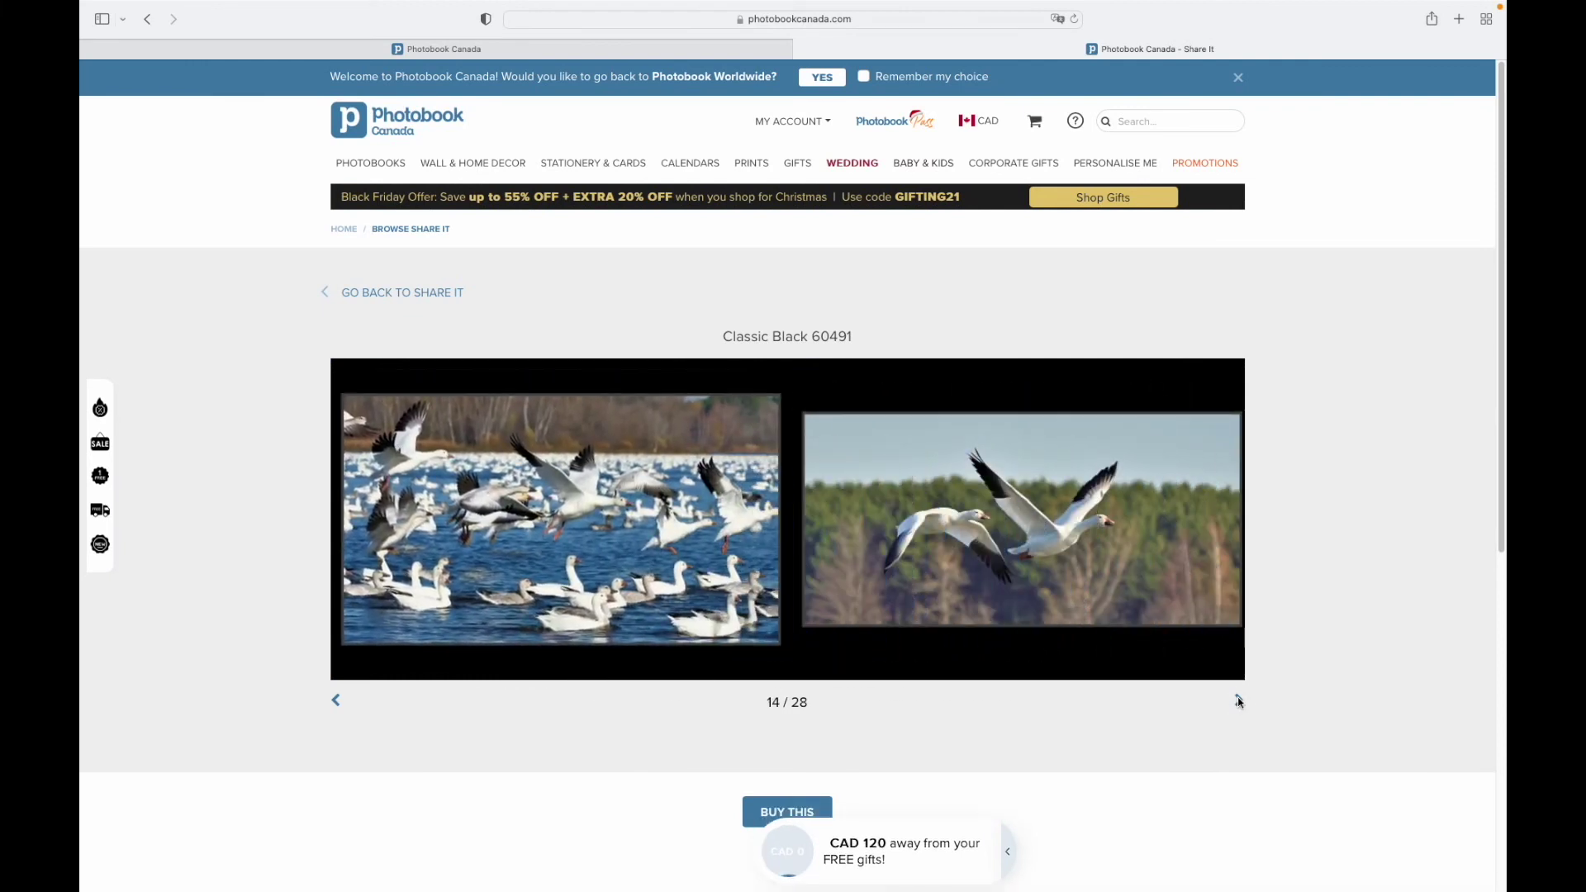
click(1240, 701)
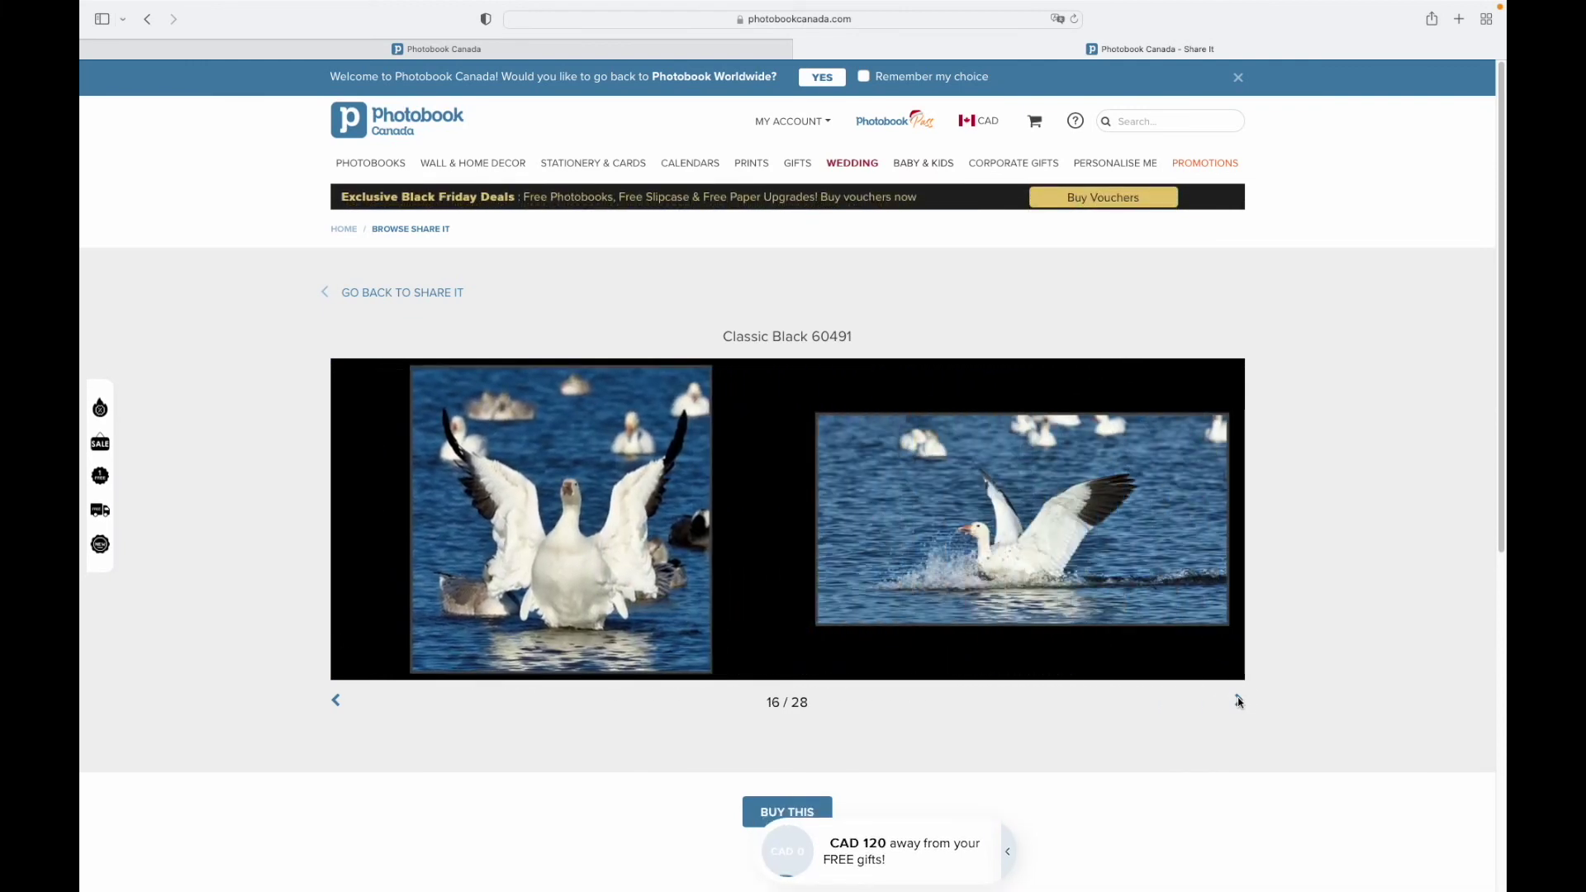
click(1239, 702)
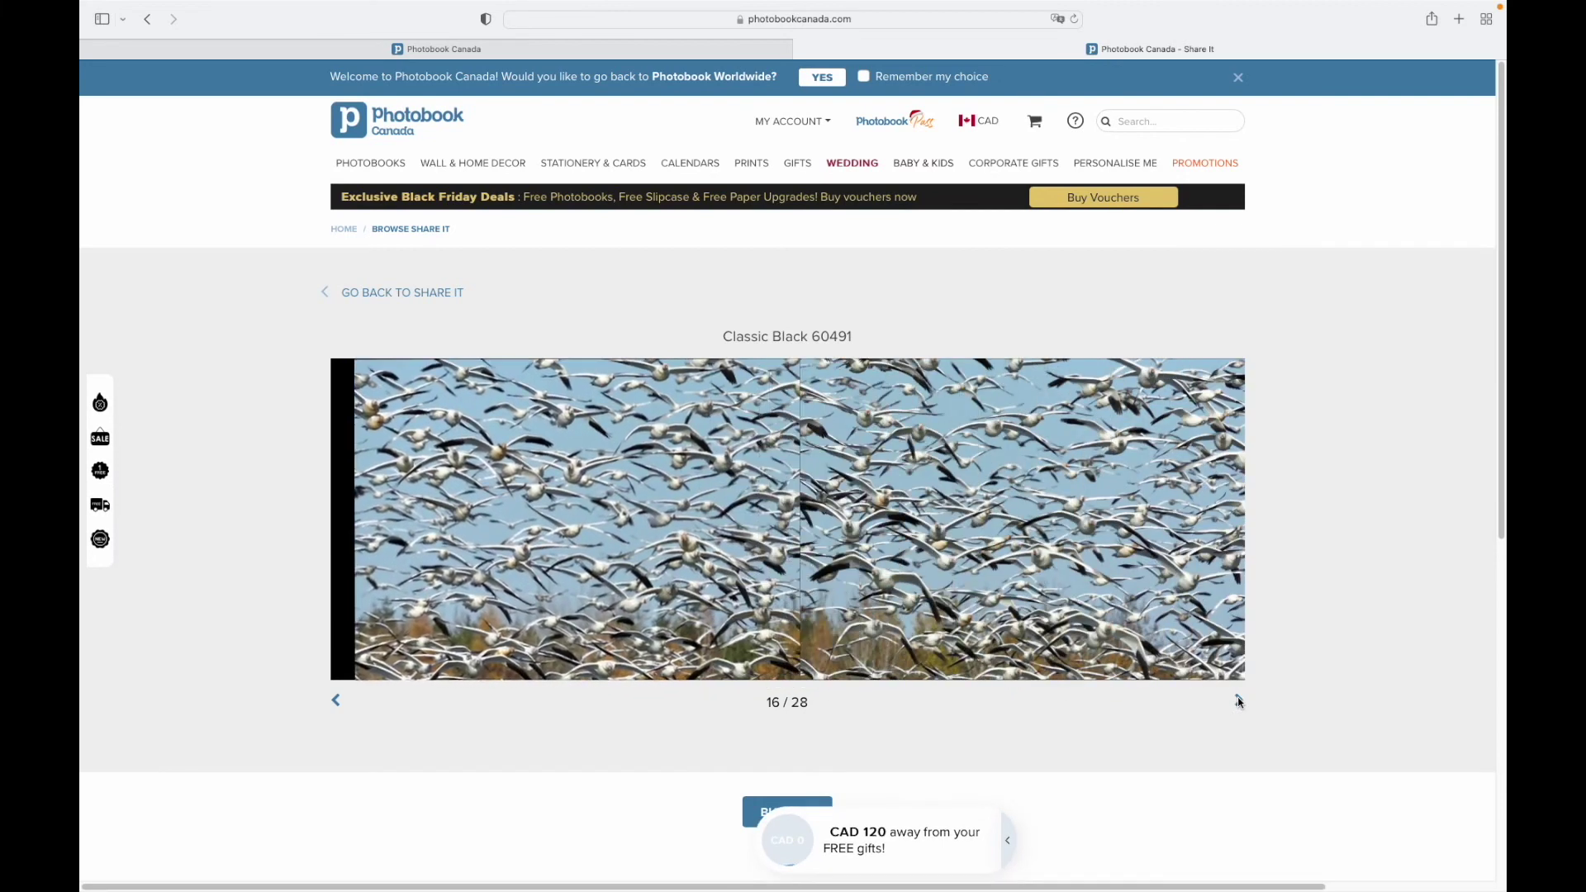
click(1240, 701)
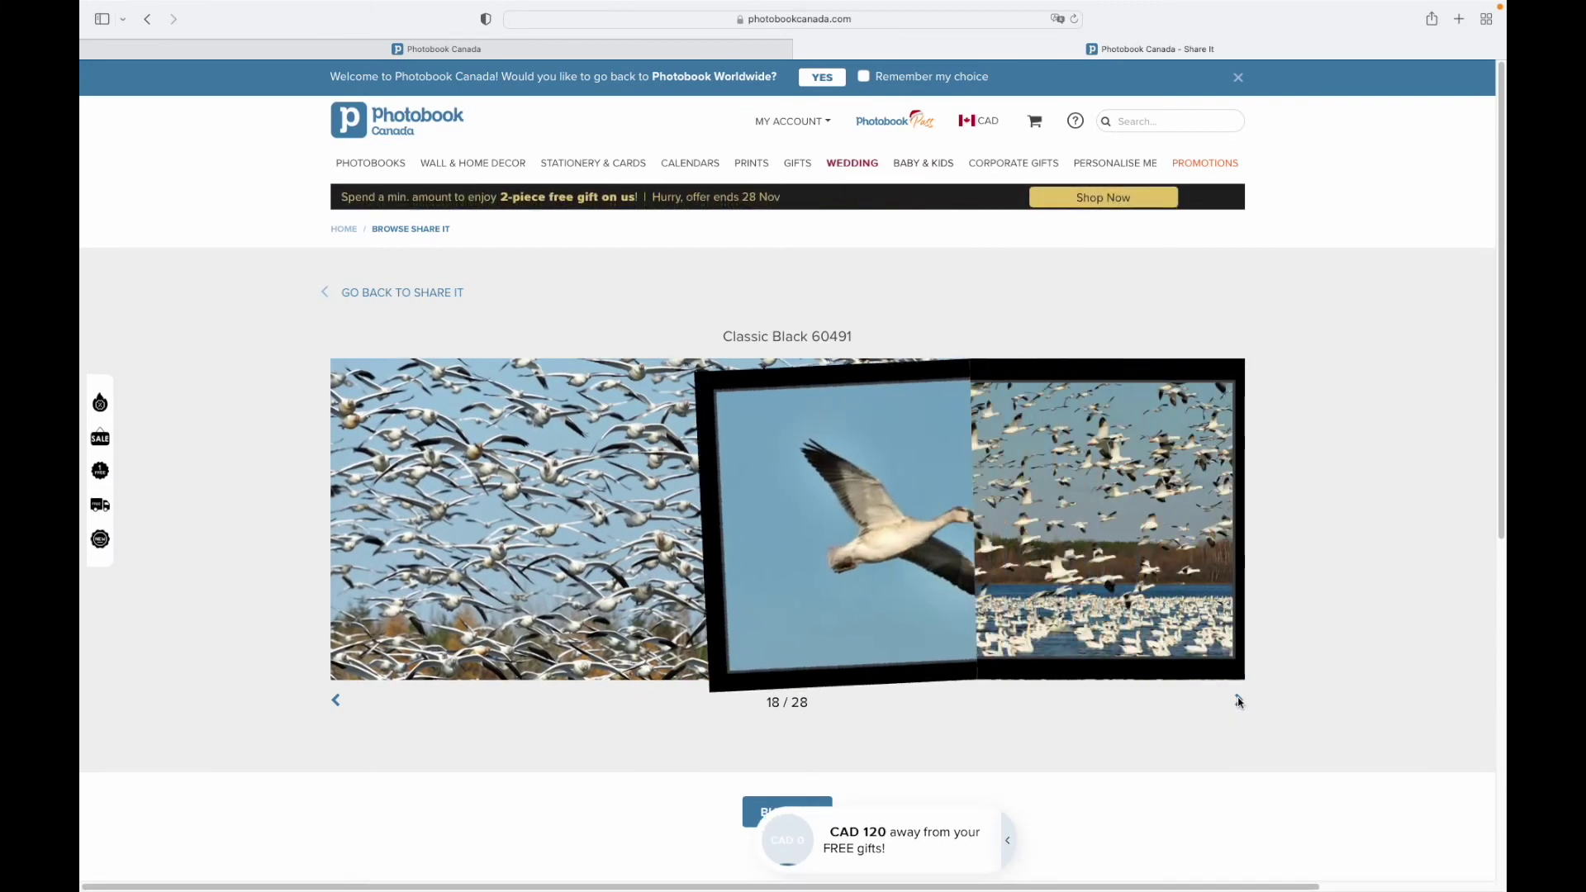
click(1239, 702)
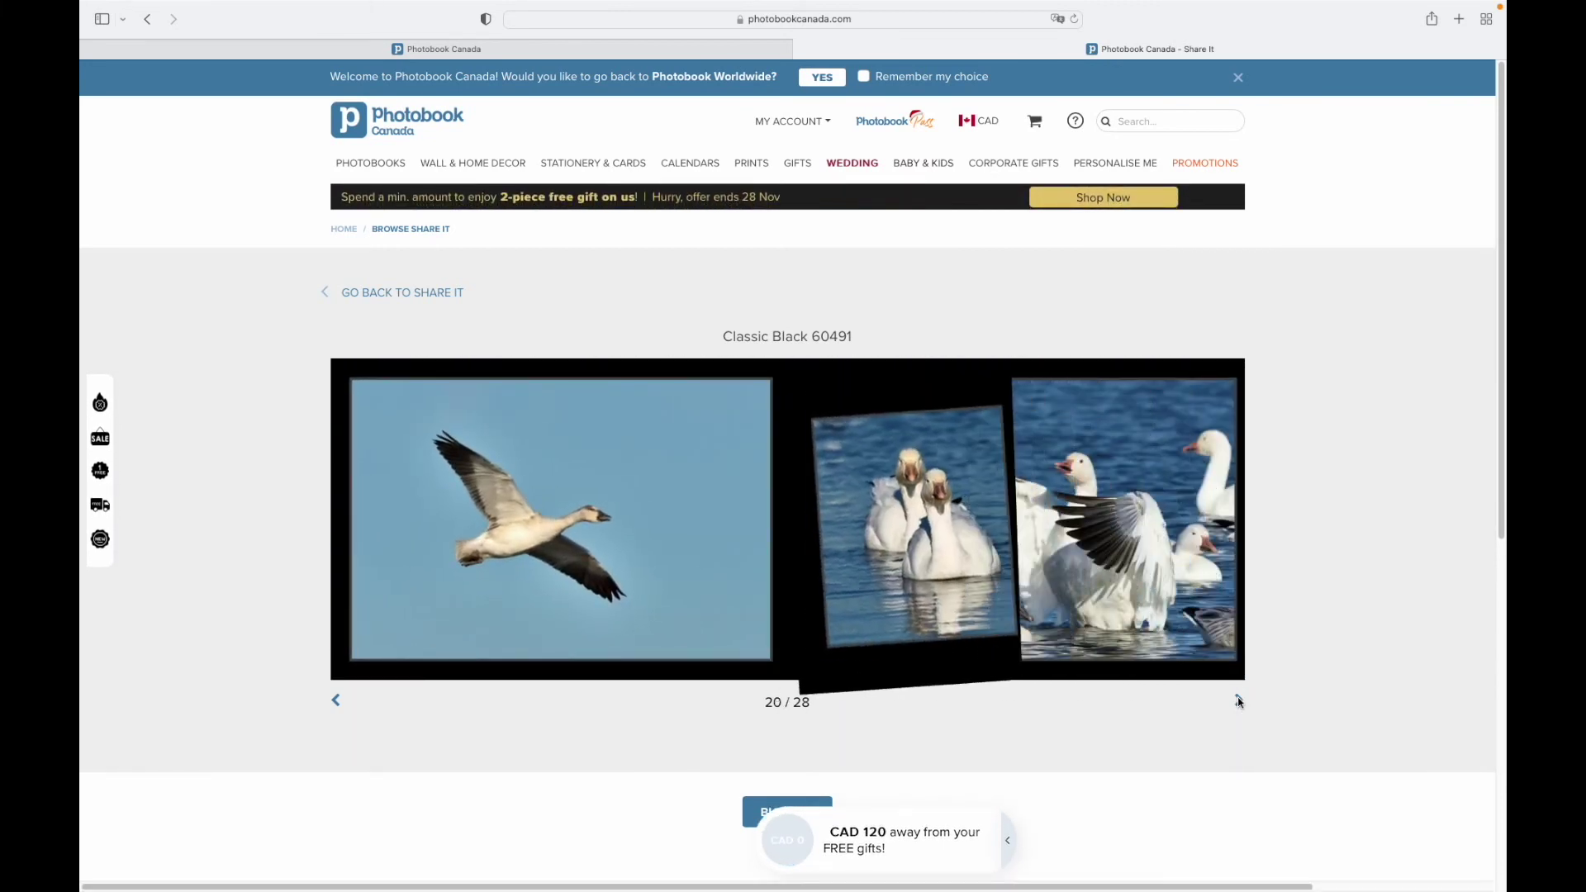
click(1239, 701)
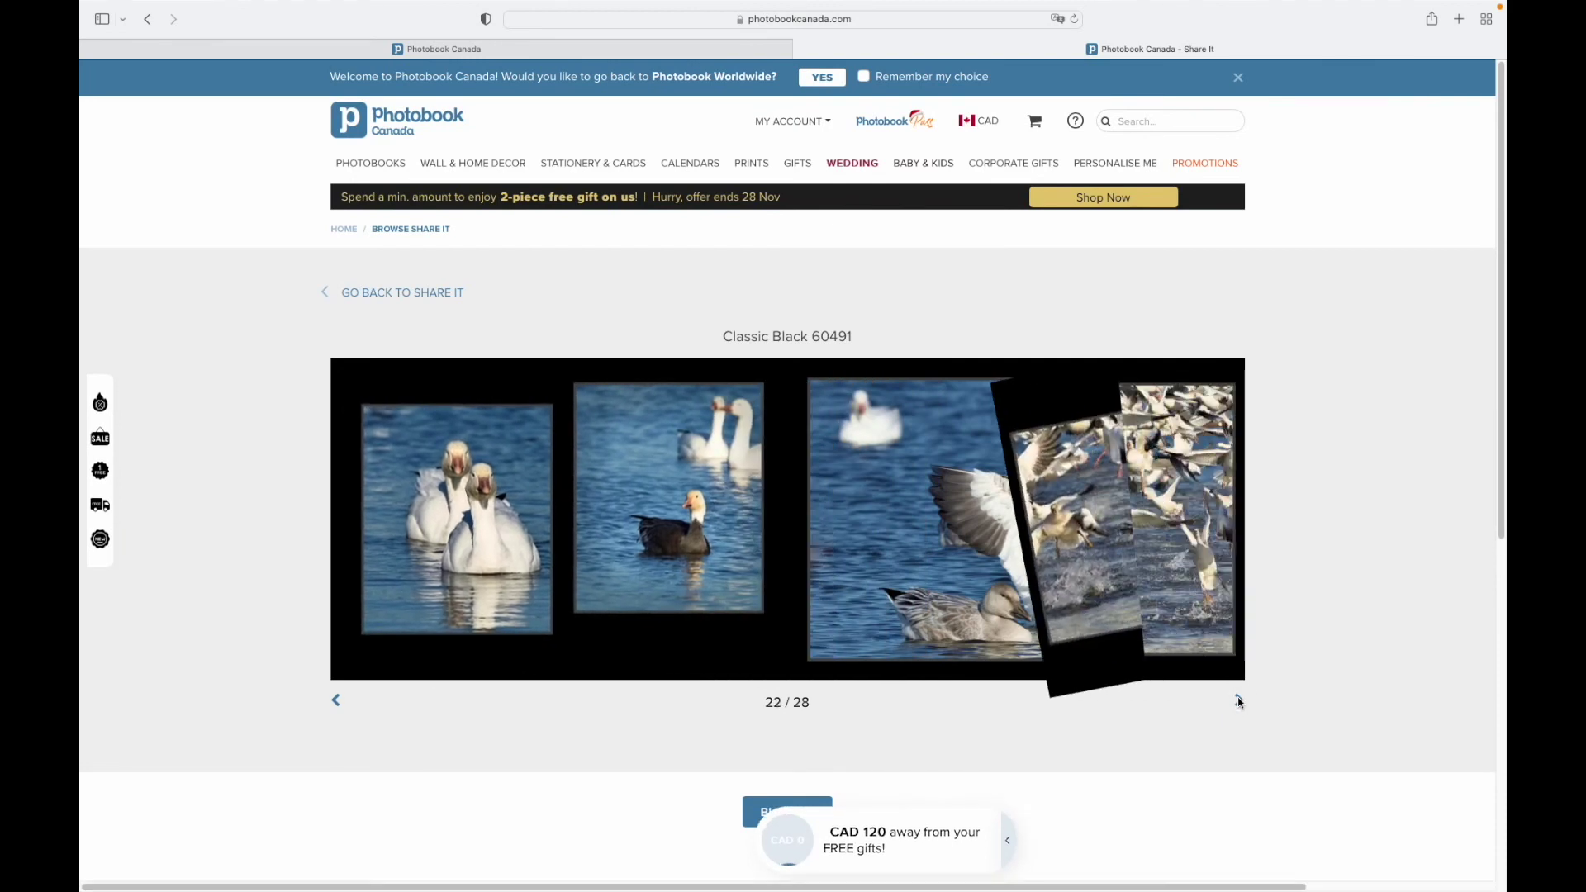
click(1239, 702)
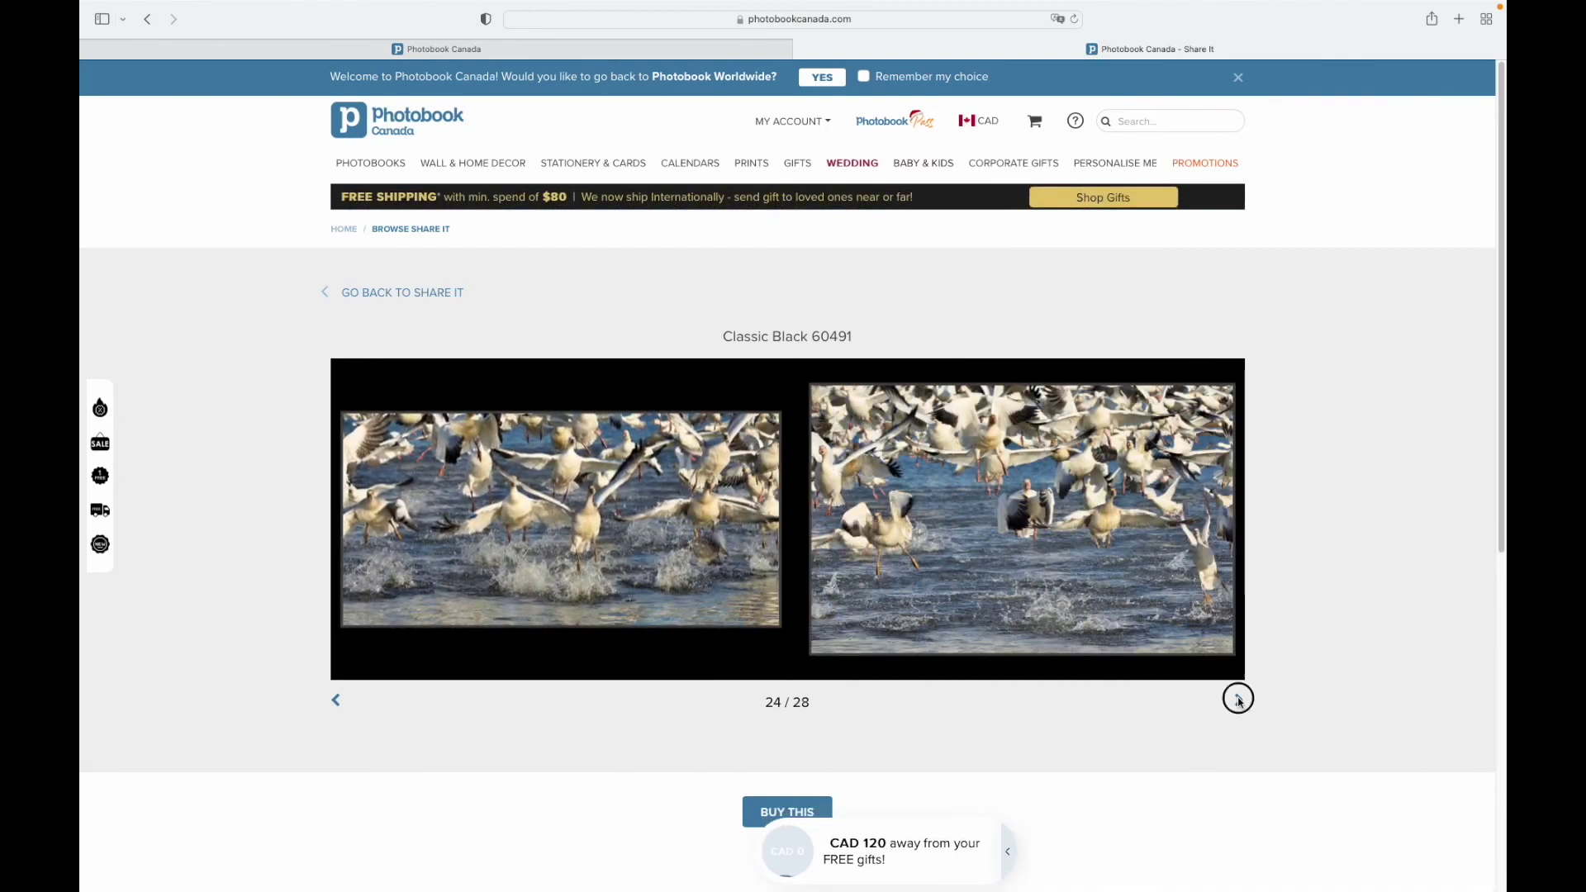